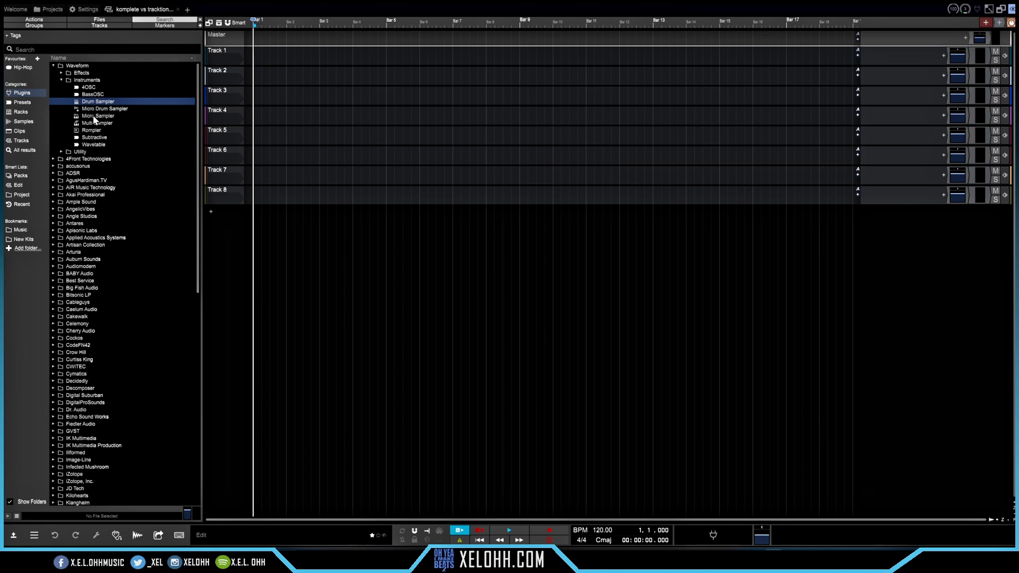
# Add the Micro Drum Sampler instrument to Track 1 and move its plugin window clear of the browser.
pyautogui.click(92, 109)
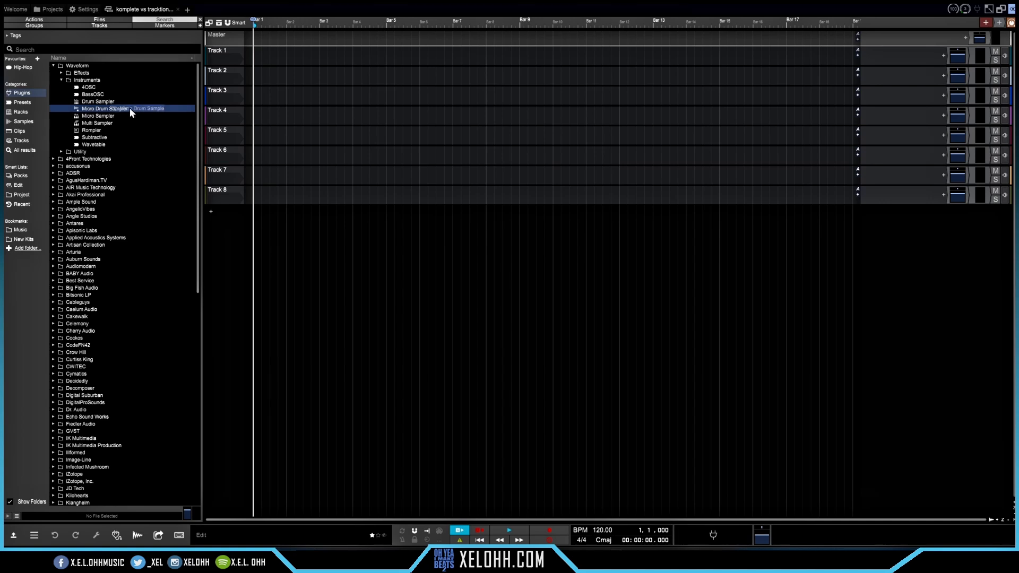
pyautogui.moveTo(578, 103); pyautogui.dragTo(877, 59)
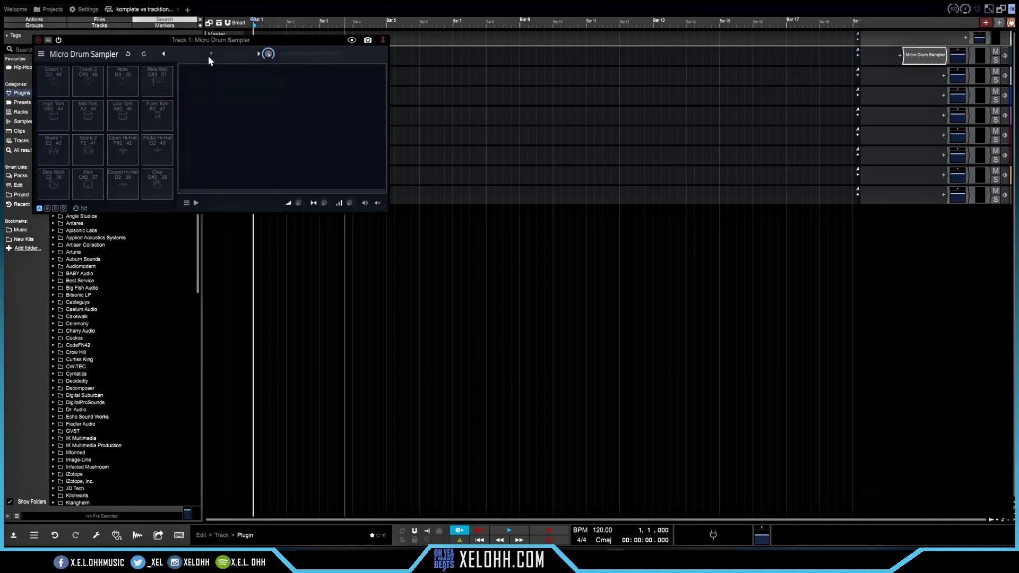
pyautogui.moveTo(211, 40); pyautogui.dragTo(489, 155)
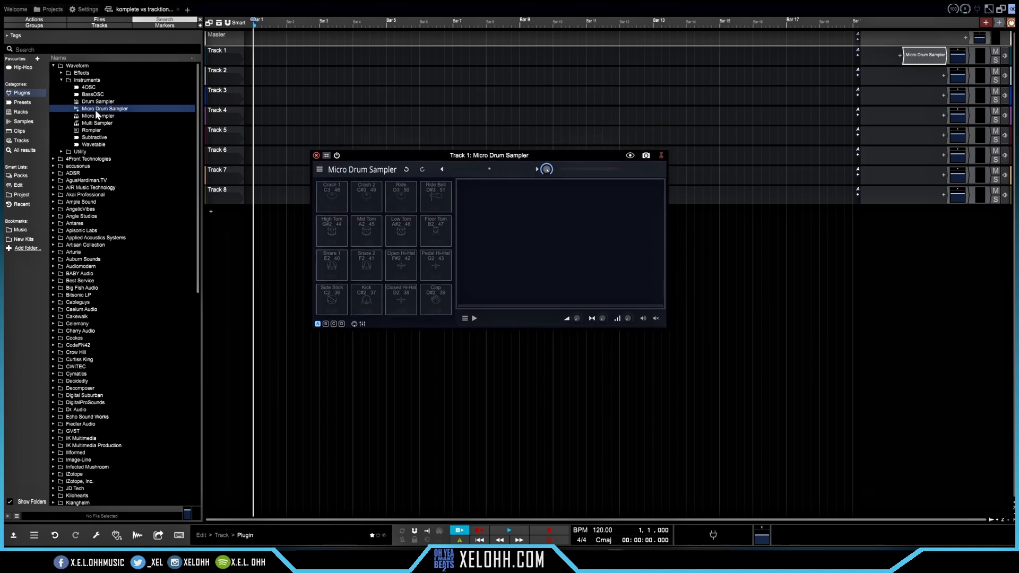
# Add the Micro Sampler instrument to Track 2 and close both open sampler windows.
pyautogui.moveTo(95, 117); pyautogui.dragTo(548, 129)
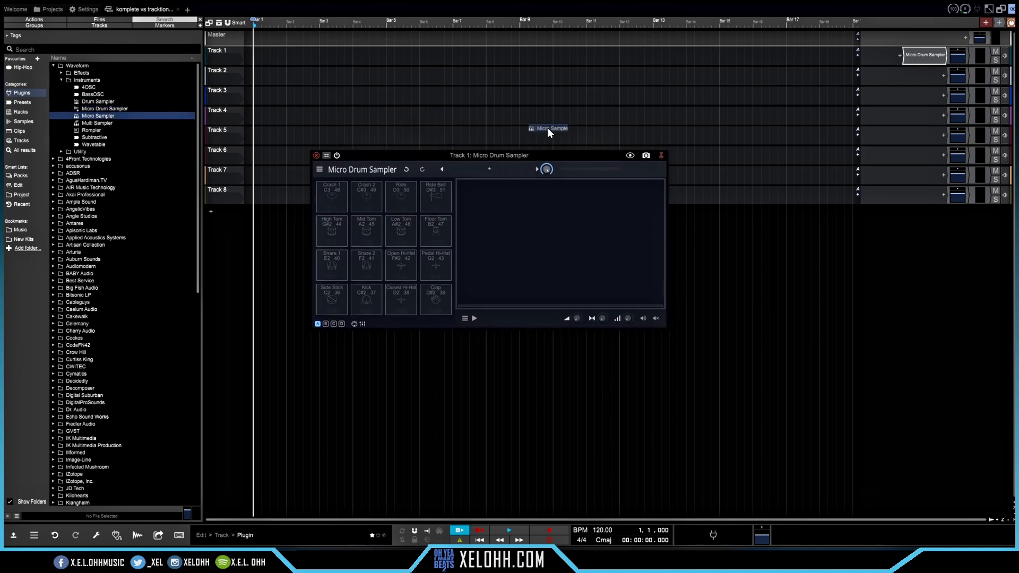
pyautogui.moveTo(850, 118); pyautogui.dragTo(909, 81)
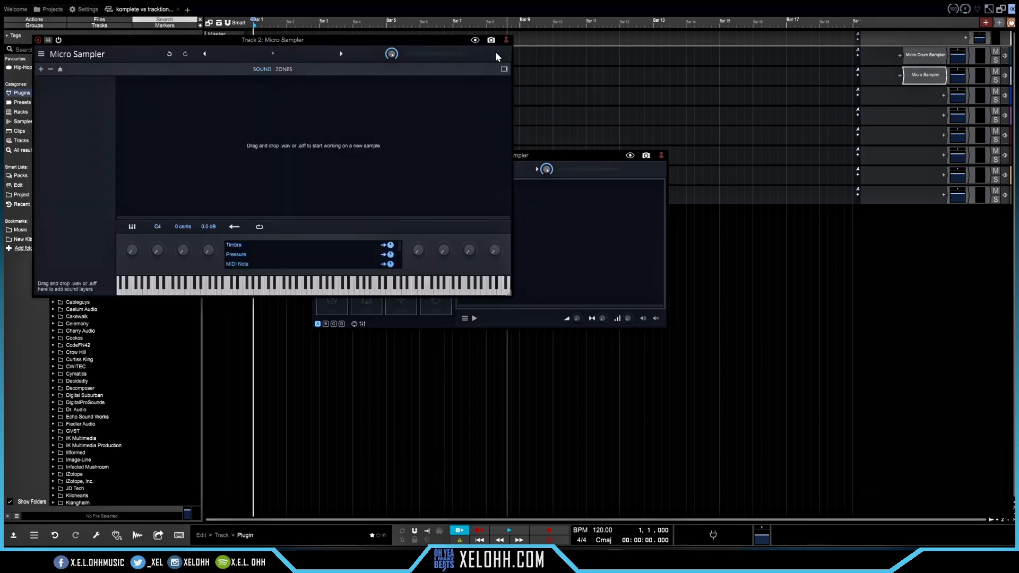
pyautogui.click(37, 41)
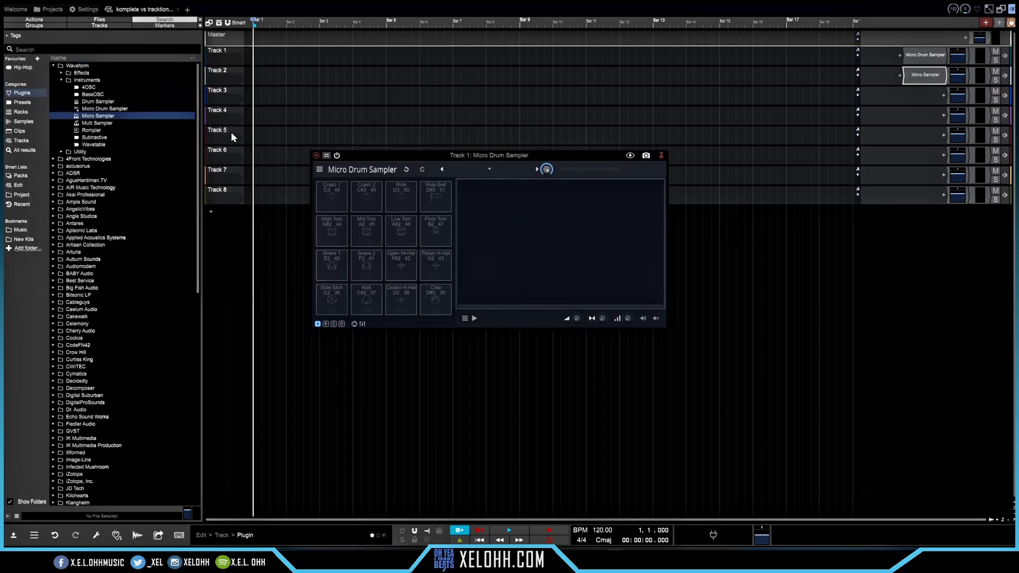
pyautogui.click(317, 156)
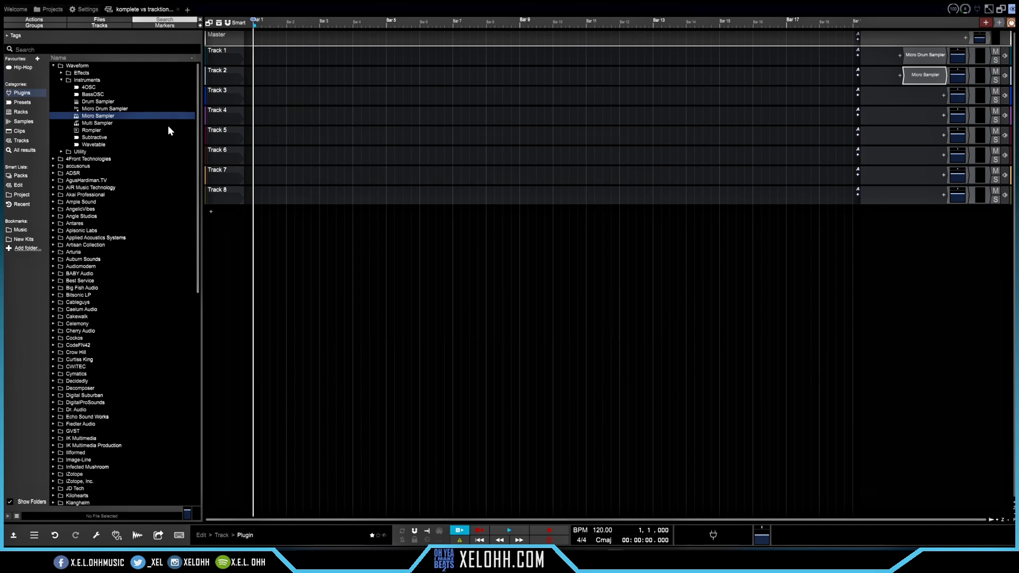
# Add the Drum Sampler instrument to Track 3 as a single plugin without a multi-out wrapper.
pyautogui.click(95, 102)
pyautogui.moveTo(675, 107); pyautogui.dragTo(918, 99)
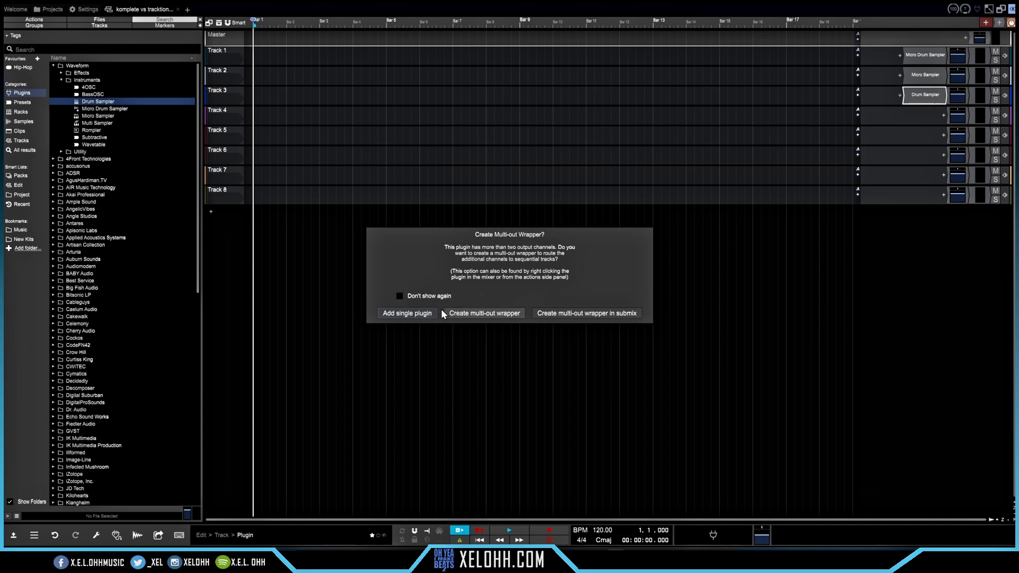
pyautogui.click(413, 313)
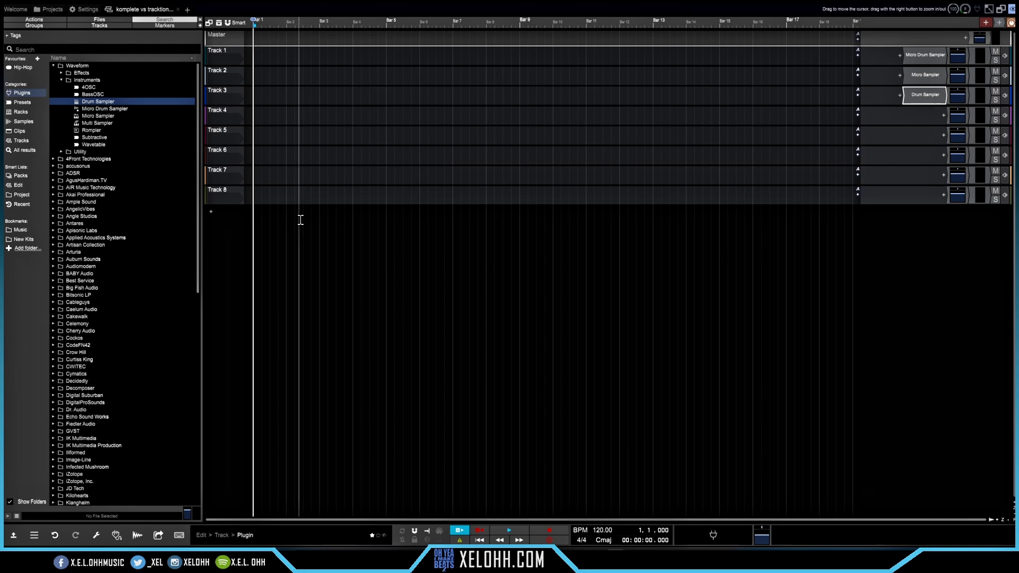
# Add the Multi Sampler instrument to Track 4 as a single plugin.
pyautogui.click(91, 121)
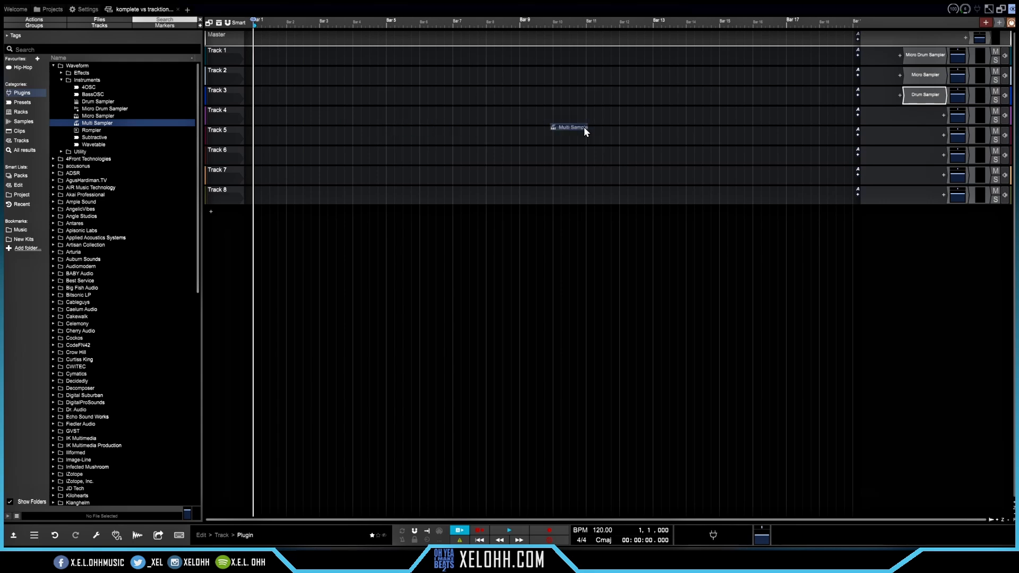
pyautogui.moveTo(584, 127); pyautogui.dragTo(906, 116)
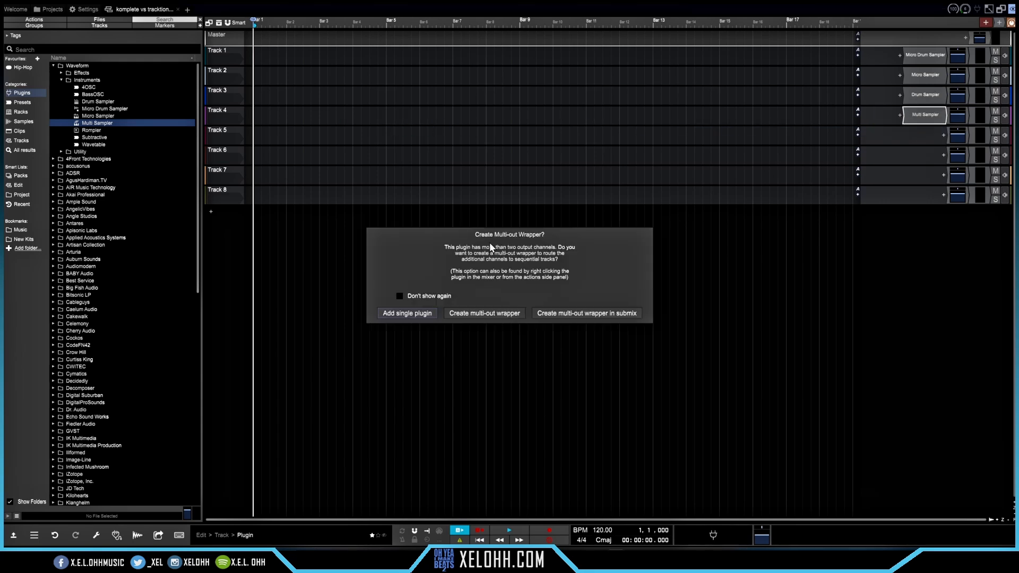
pyautogui.click(403, 313)
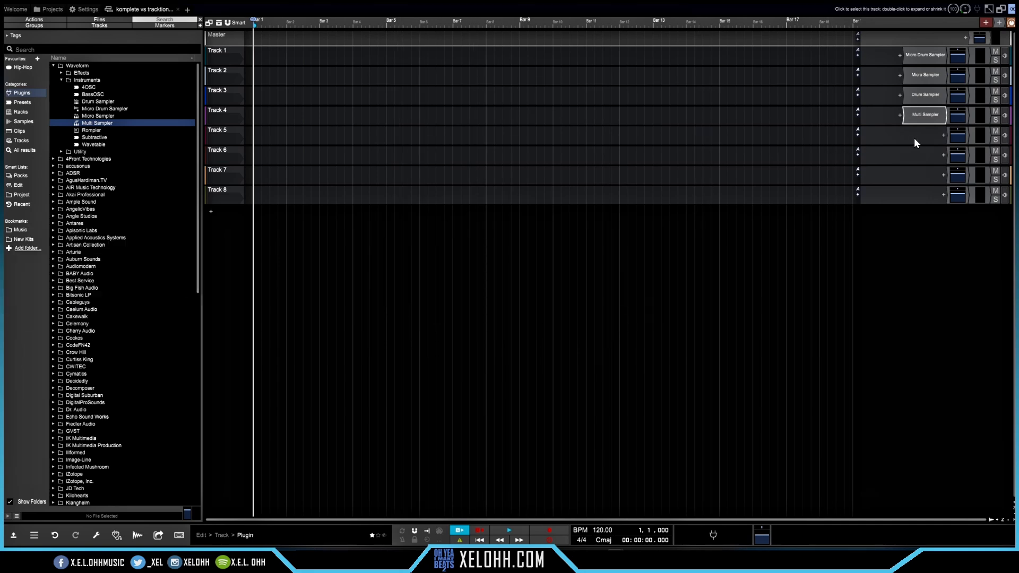
# Insert Komplete Kontrol on Track 5 as a single plugin.
pyautogui.click(943, 135)
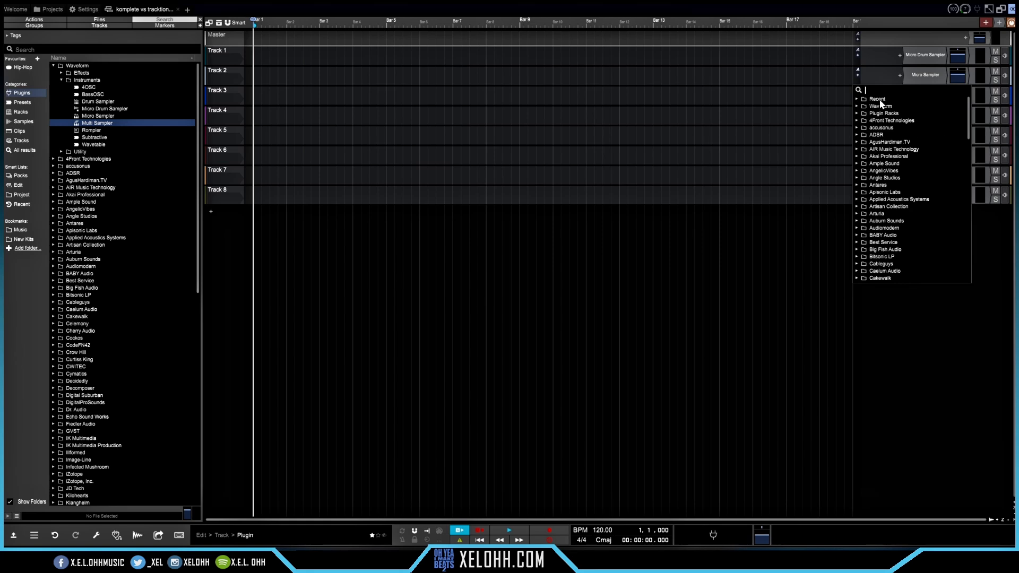
pyautogui.click(870, 90)
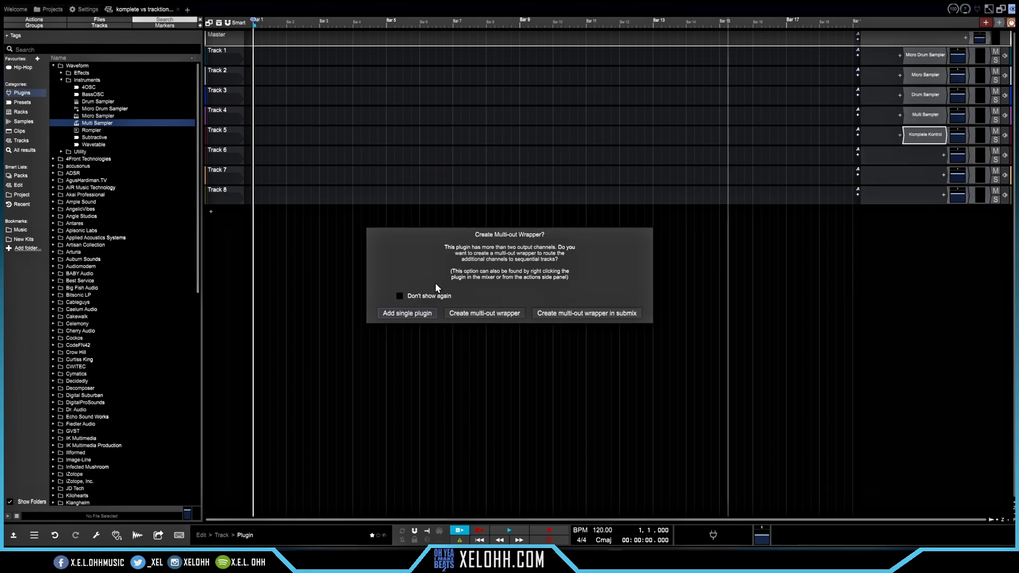
pyautogui.click(404, 314)
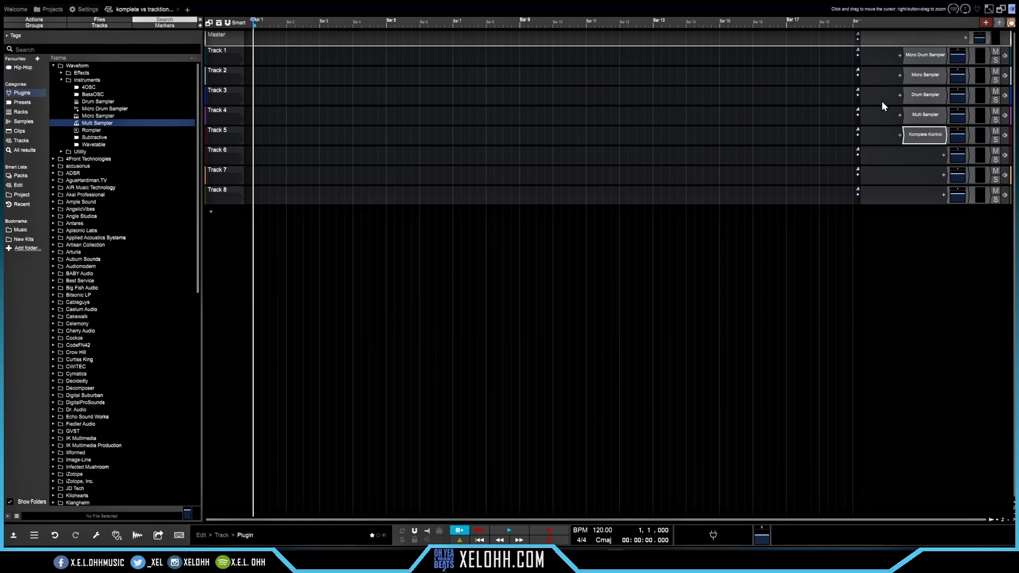
# Open the Micro Drum Sampler on Track 1 and look over its plugin options and available kit presets.
pyautogui.doubleClick(929, 54)
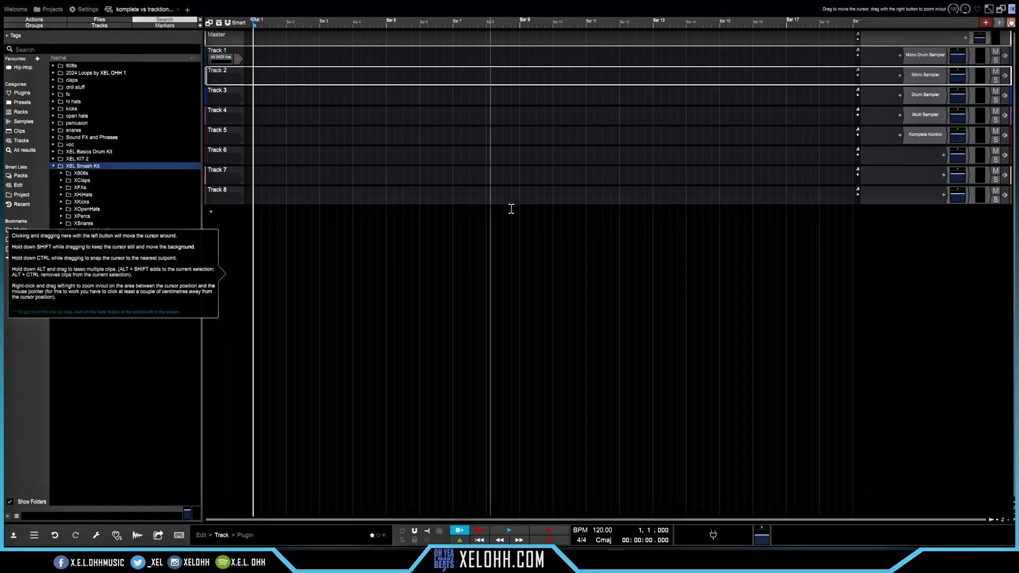
pyautogui.doubleClick(925, 56)
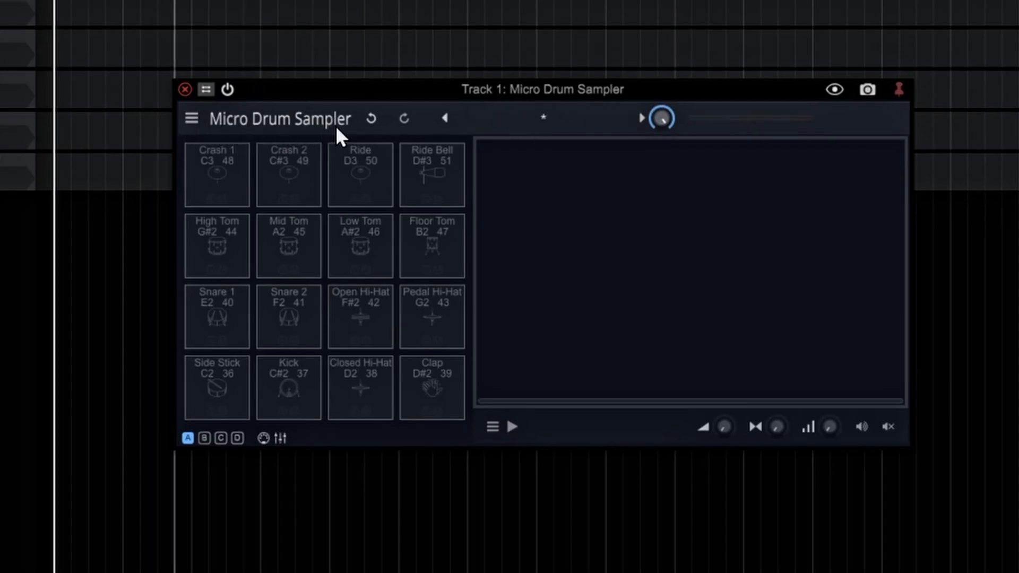
pyautogui.click(192, 120)
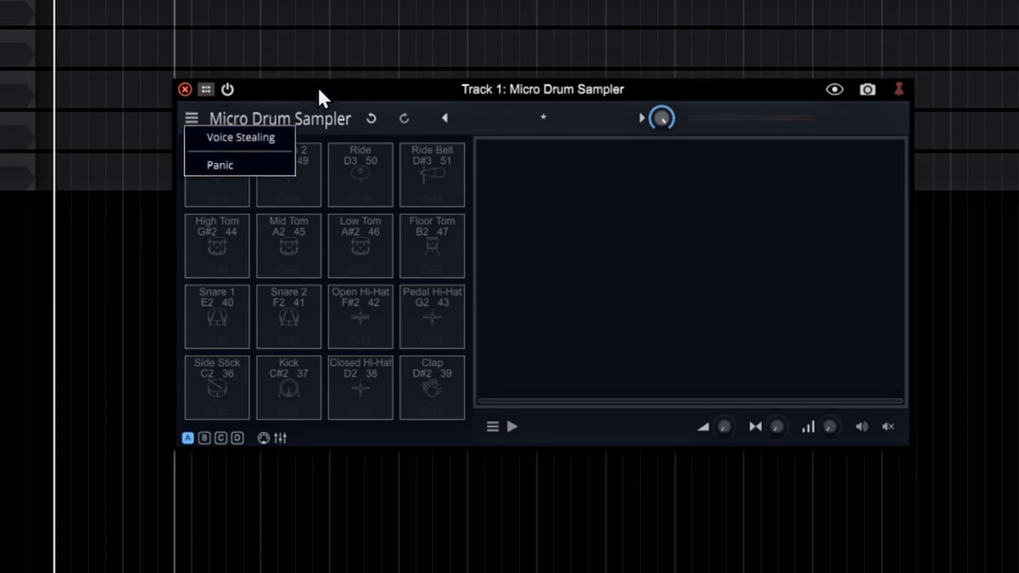
pyautogui.click(343, 96)
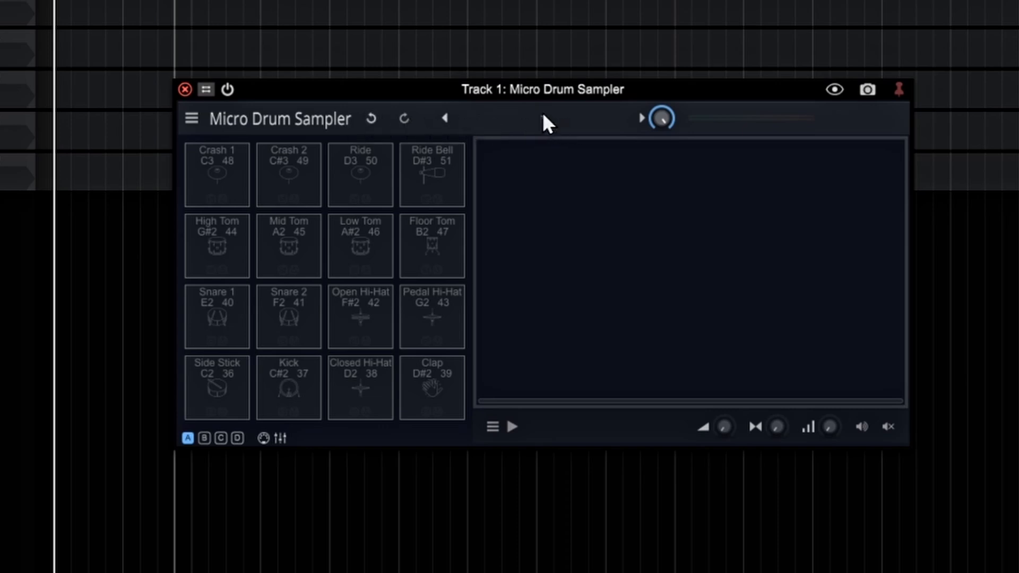
pyautogui.click(542, 113)
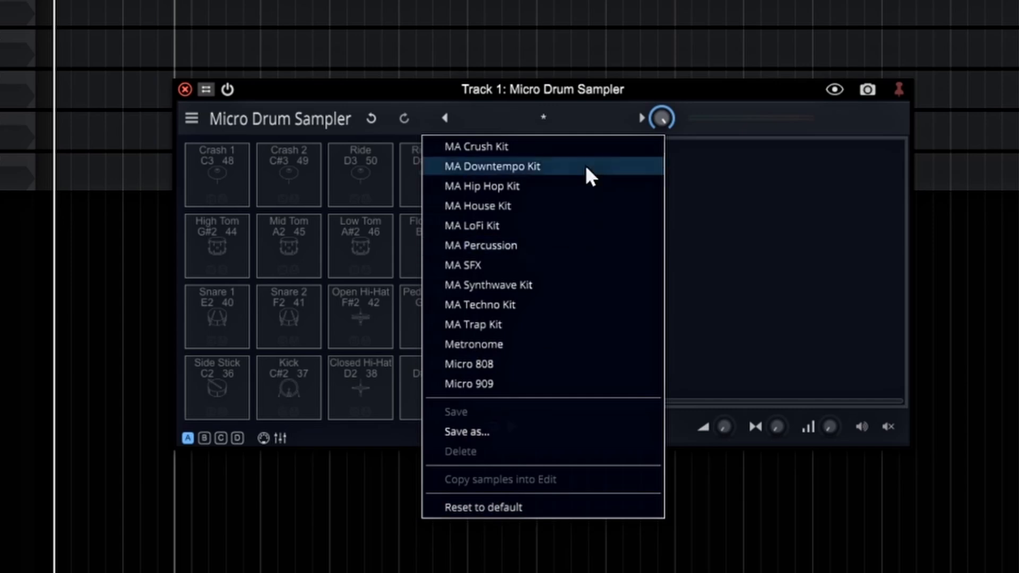
pyautogui.click(684, 93)
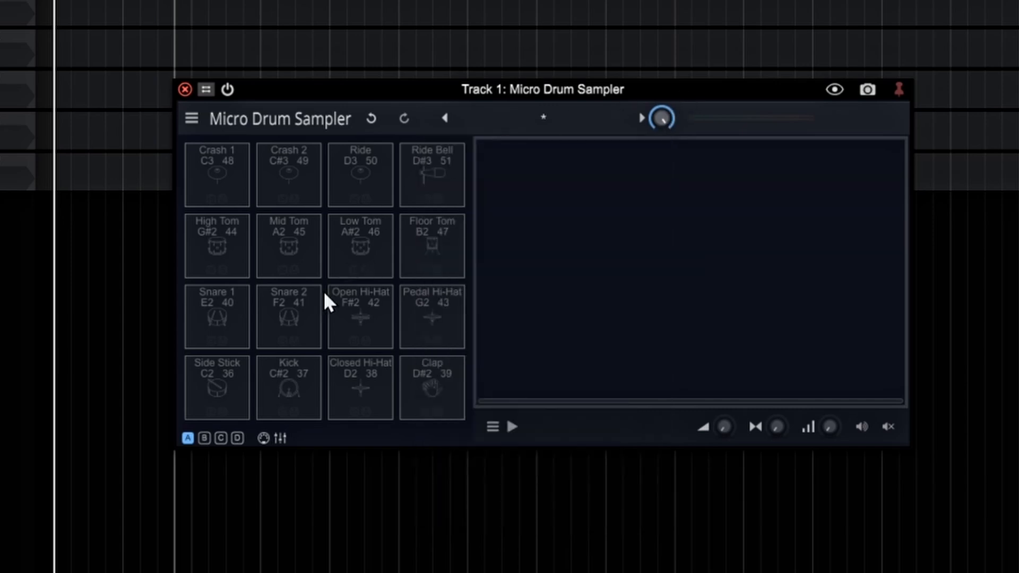
# Look through the drum pads in banks B, C and D and return to bank A.
pyautogui.click(204, 438)
pyautogui.click(221, 438)
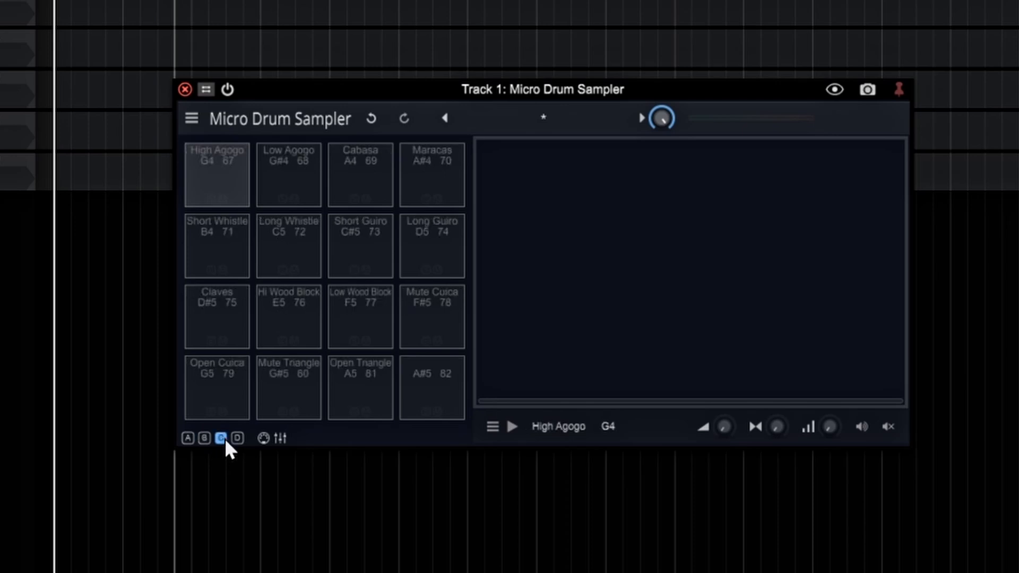
pyautogui.click(237, 438)
pyautogui.click(188, 438)
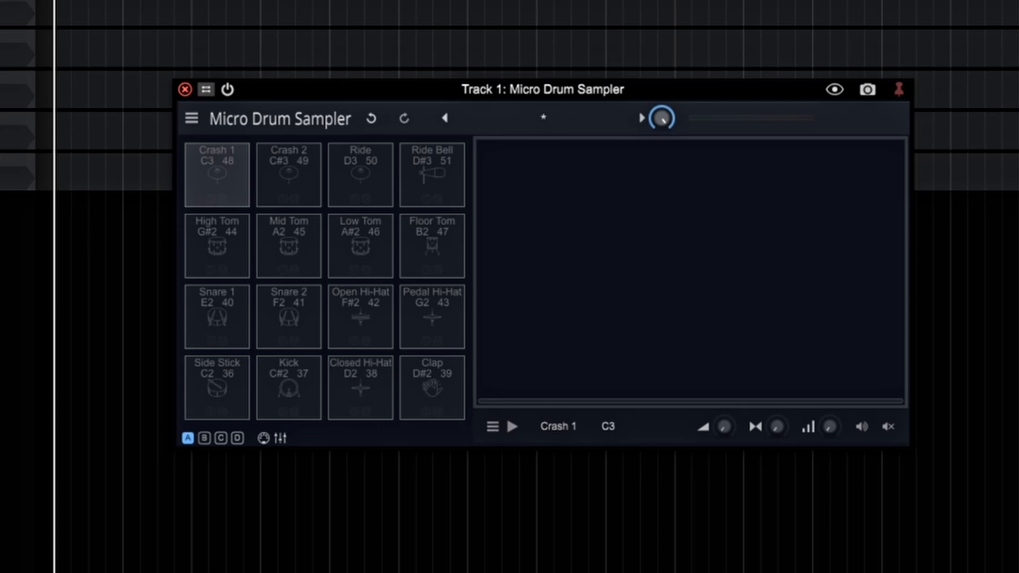
# Load a drum sample onto the Side Stick pad (C2) in bank A and audition it.
pyautogui.click(219, 383)
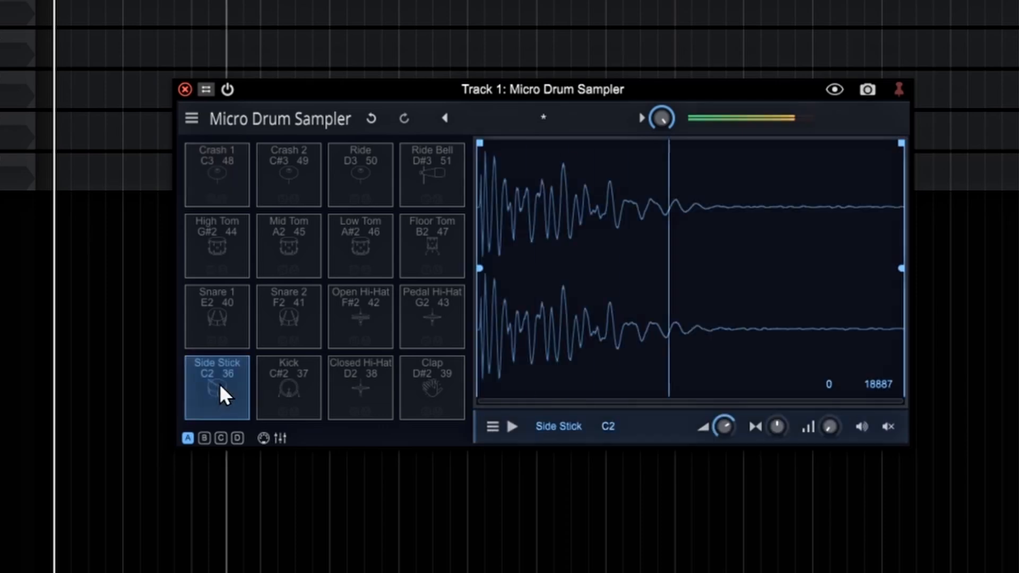
pyautogui.click(221, 379)
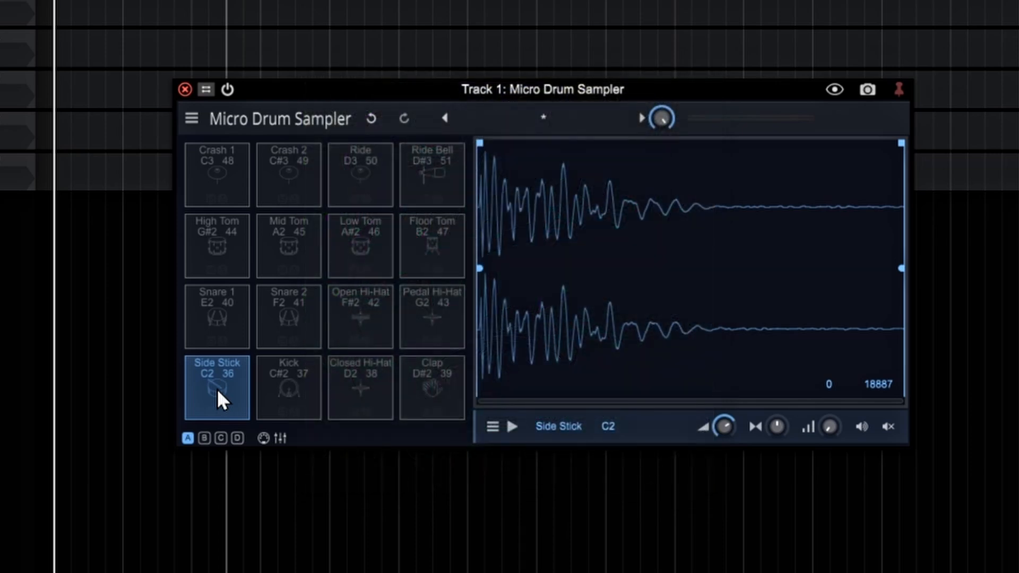
pyautogui.click(213, 377)
# Trim the Side Stick sample's start to about 3814, audition the pad, and restore the start point.
pyautogui.moveTo(478, 143); pyautogui.dragTo(566, 143)
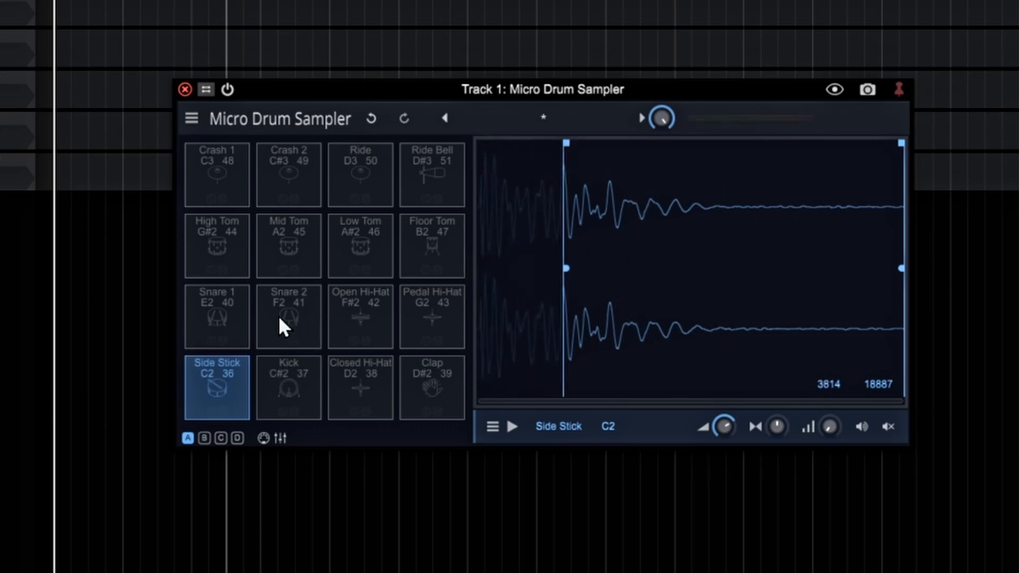
pyautogui.click(216, 377)
pyautogui.moveTo(566, 143); pyautogui.dragTo(404, 146)
# Trim the Side Stick sample's end to about 4023, play the sample, and restore the end point.
pyautogui.moveTo(901, 142); pyautogui.dragTo(566, 142)
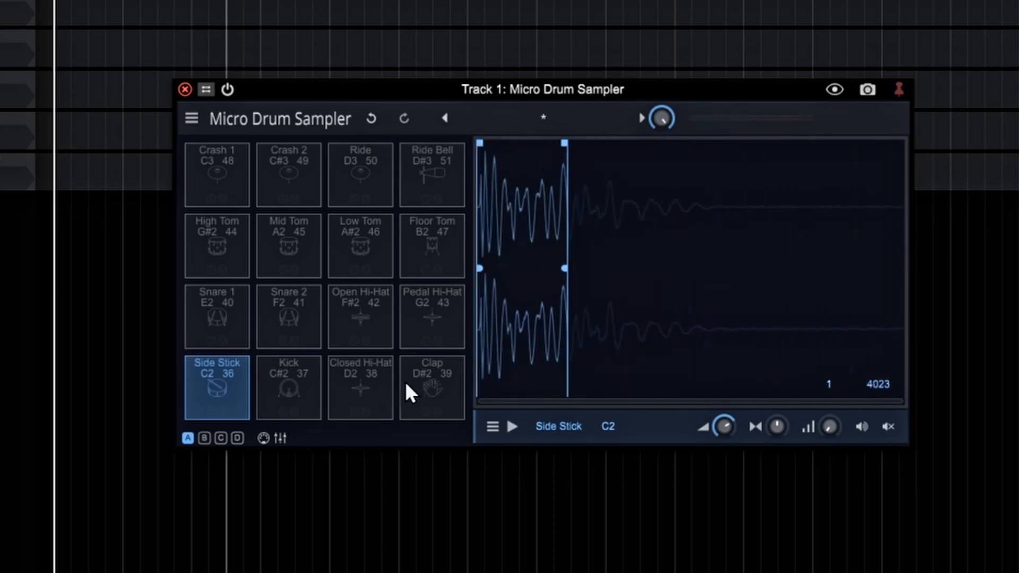
pyautogui.click(513, 427)
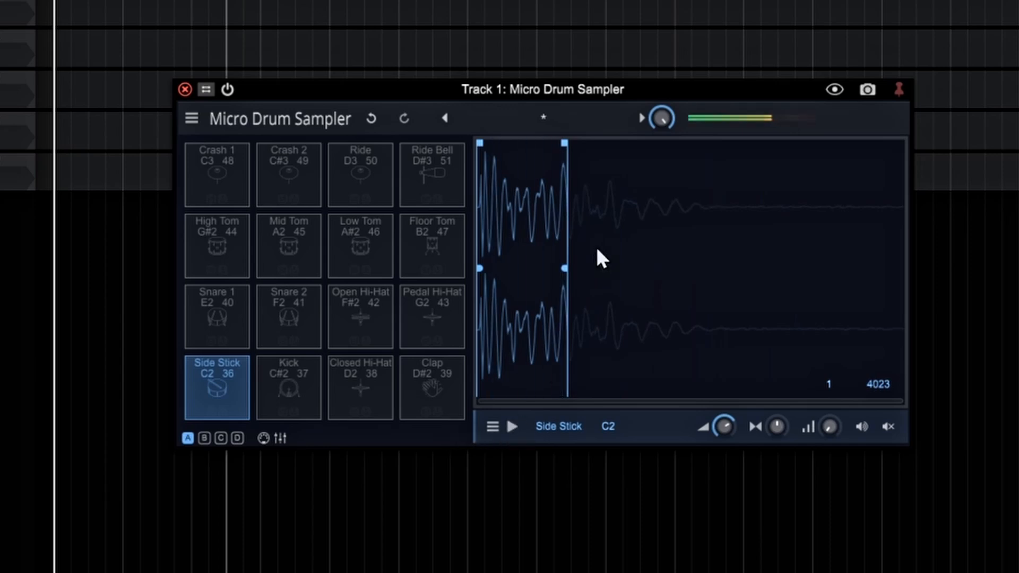
pyautogui.doubleClick(565, 143)
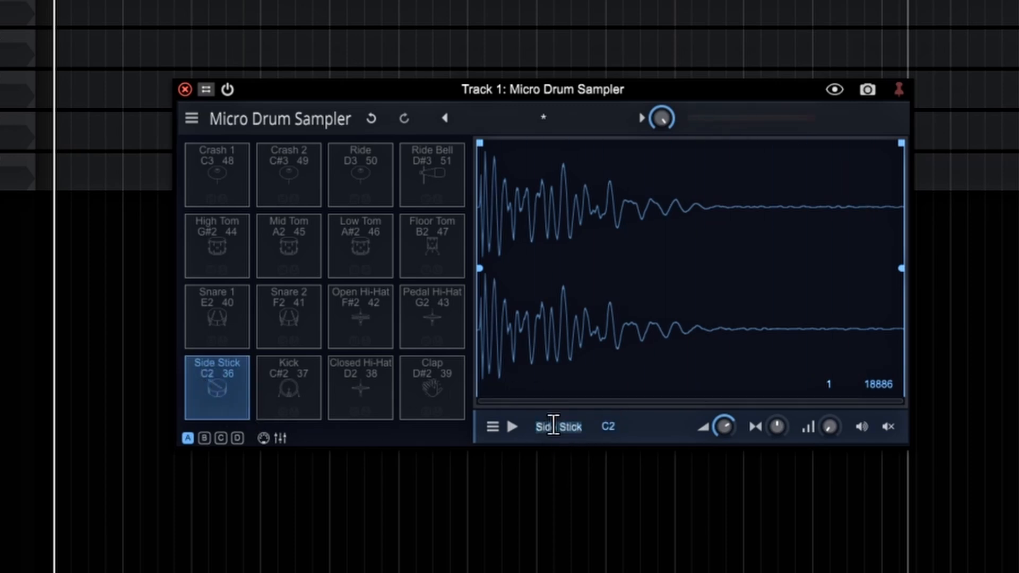
# Set the Side Stick pad's drum icon to Bass.
pyautogui.click(493, 427)
pyautogui.moveTo(558, 451)
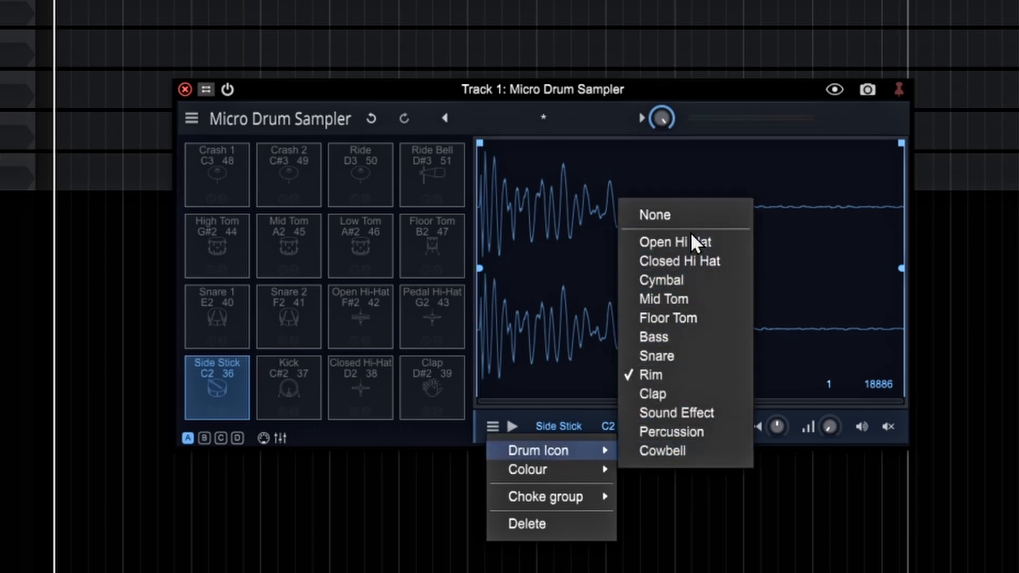
pyautogui.click(686, 332)
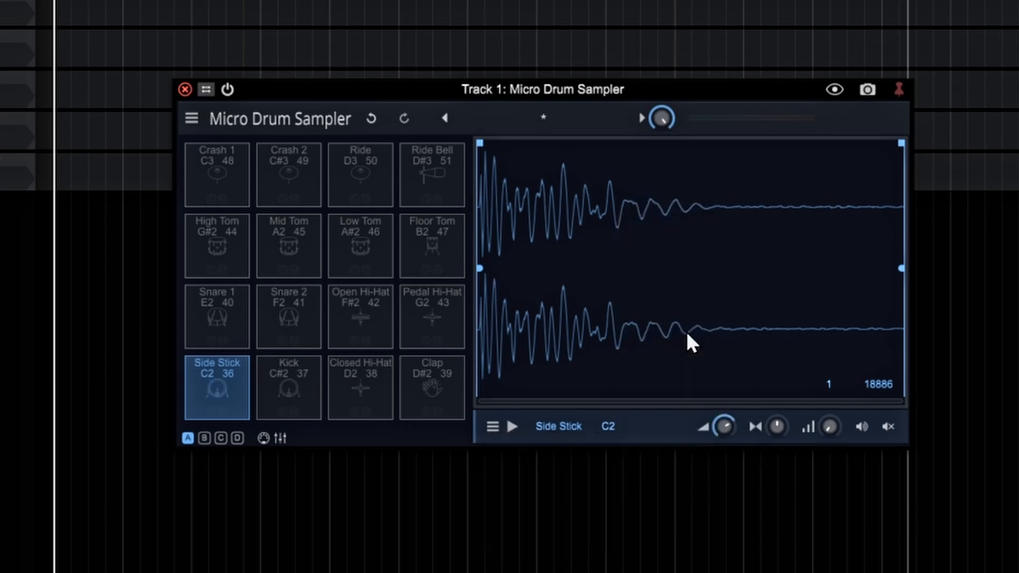
# Change the Side Stick pad's colour to Red.
pyautogui.click(495, 431)
pyautogui.moveTo(553, 473)
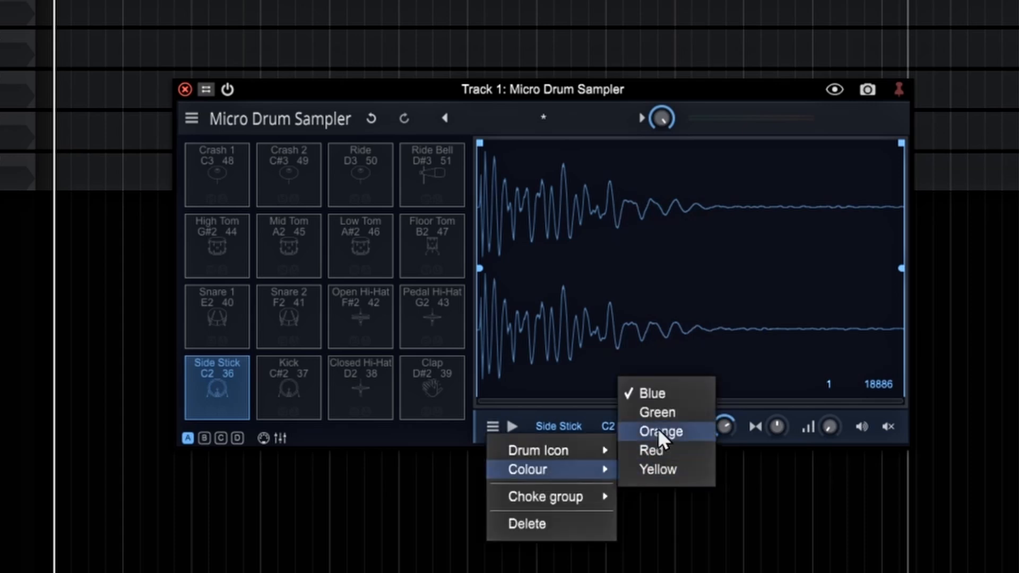
pyautogui.click(665, 449)
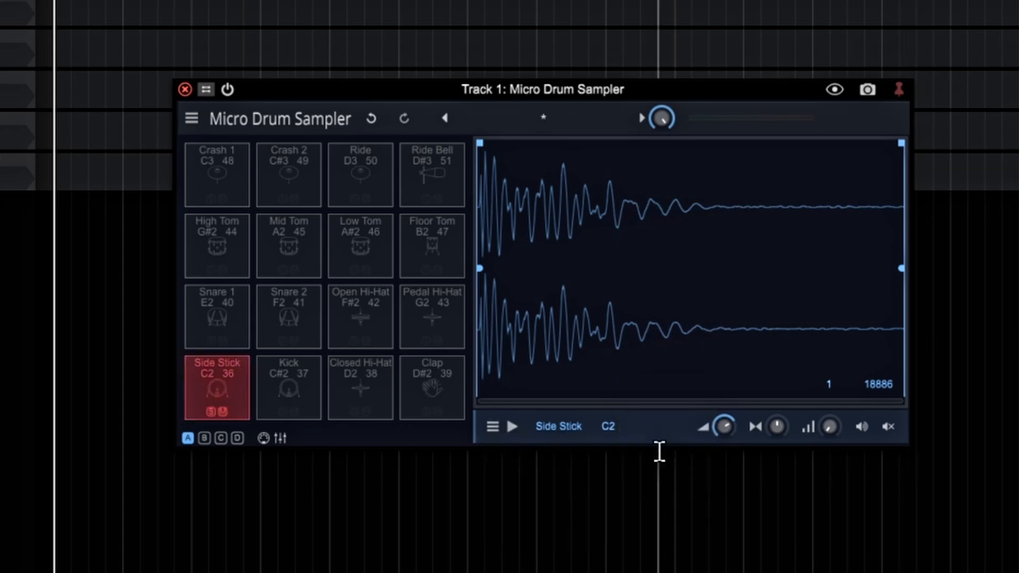
# Examine the choke group options available for the Side Stick pad.
pyautogui.click(492, 428)
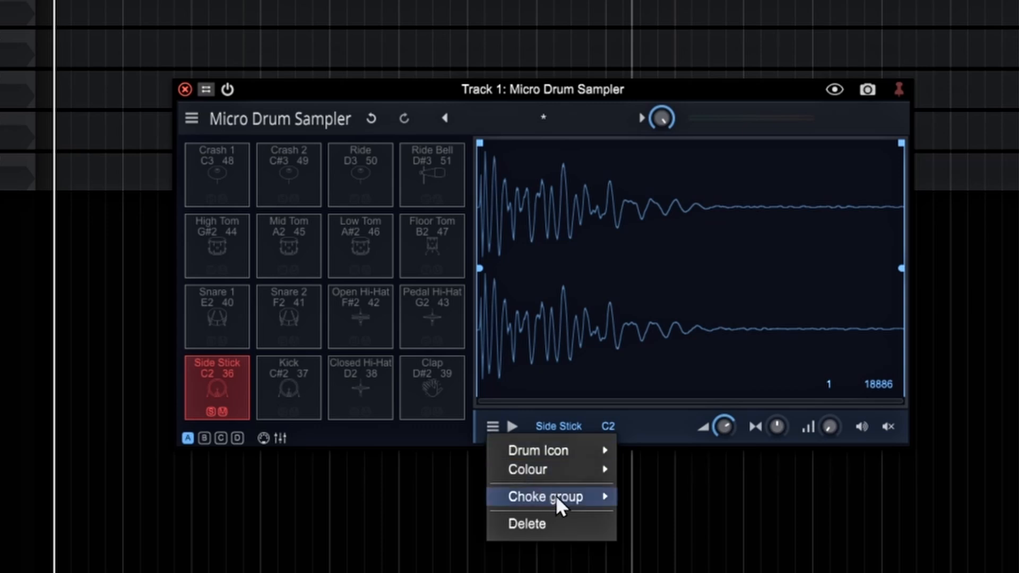
pyautogui.moveTo(562, 496)
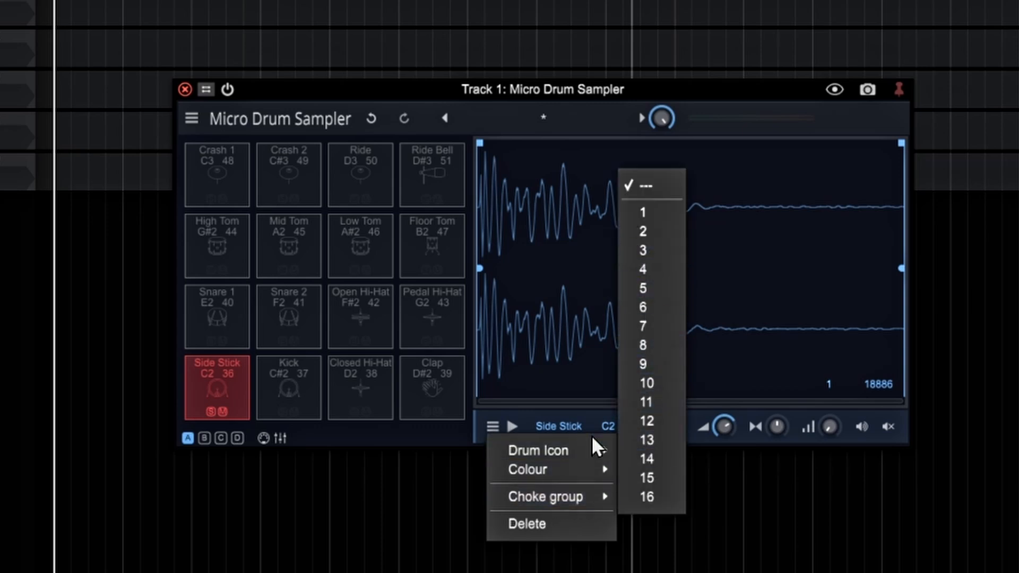
pyautogui.click(536, 426)
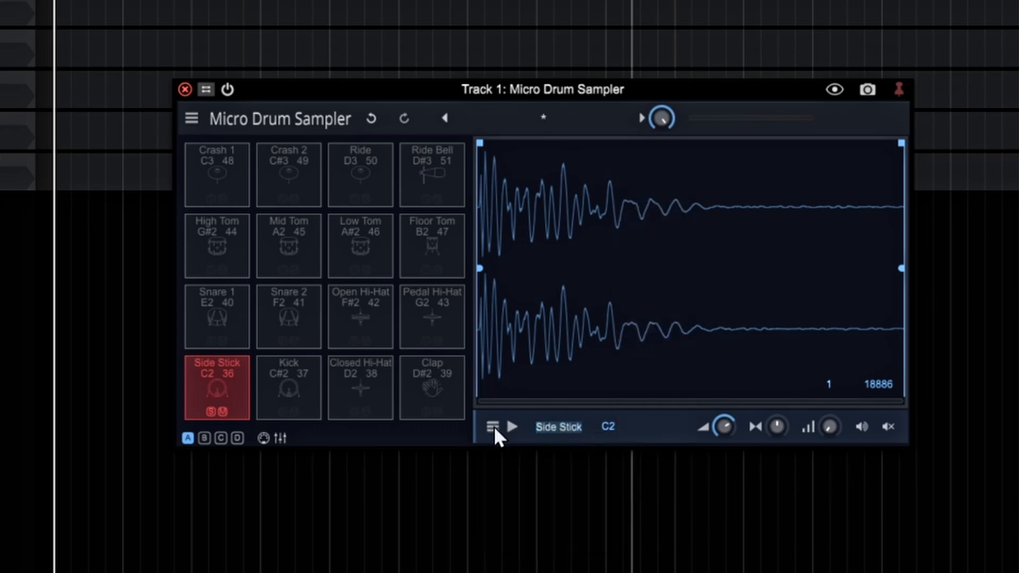
pyautogui.click(492, 426)
pyautogui.click(640, 430)
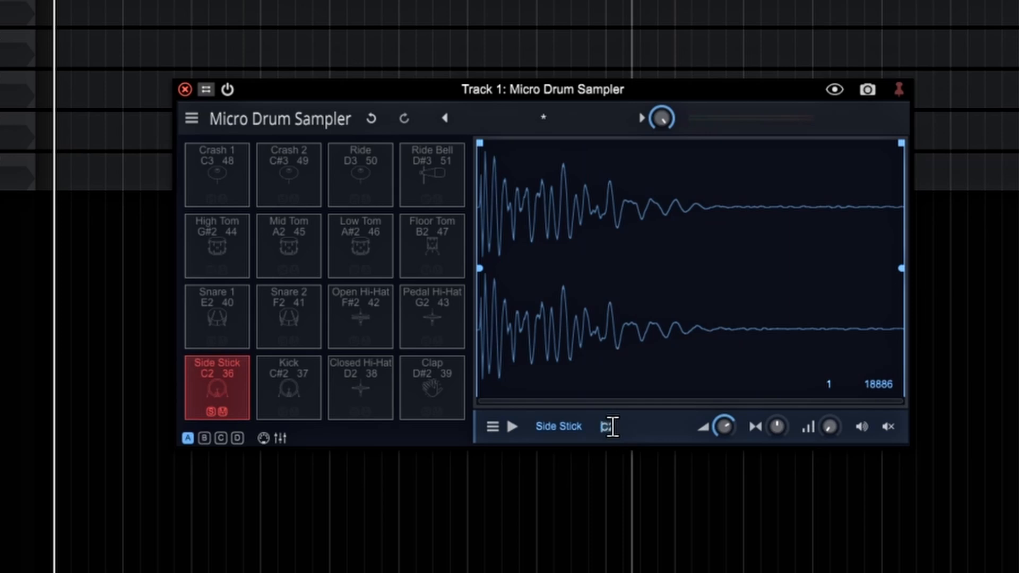
# Remap the Side Stick pad to note C3, restore it to C2, and play the sample.
pyautogui.write('c3')
pyautogui.press('Return')
pyautogui.click(609, 428)
pyautogui.write('c2')
pyautogui.press('Return')
pyautogui.click(511, 426)
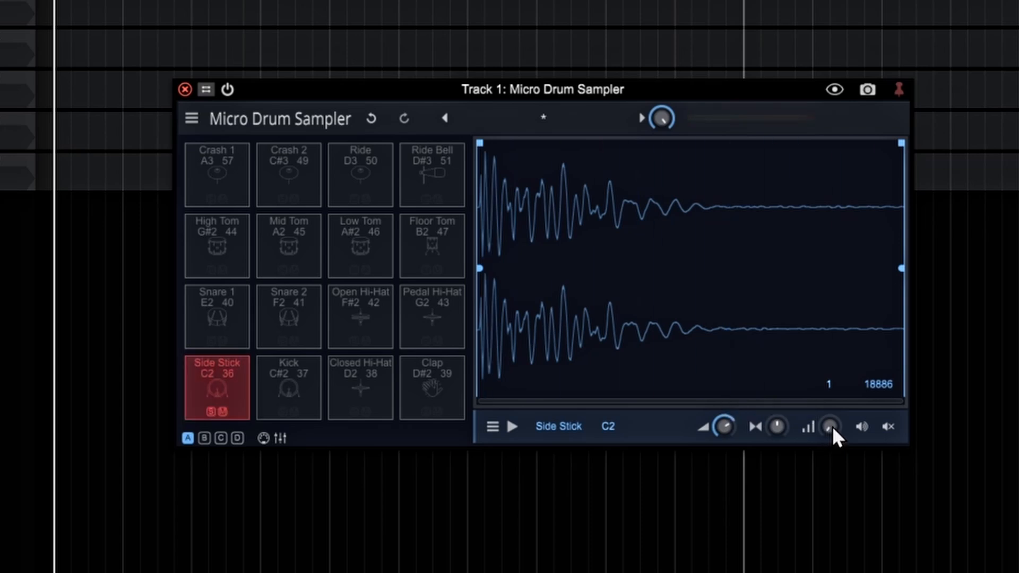
# Try raising the Side Stick pad's bar-icon knob and return it to minimum, then toggle the pad's mute on and off.
pyautogui.moveTo(832, 426); pyautogui.dragTo(808, 306)
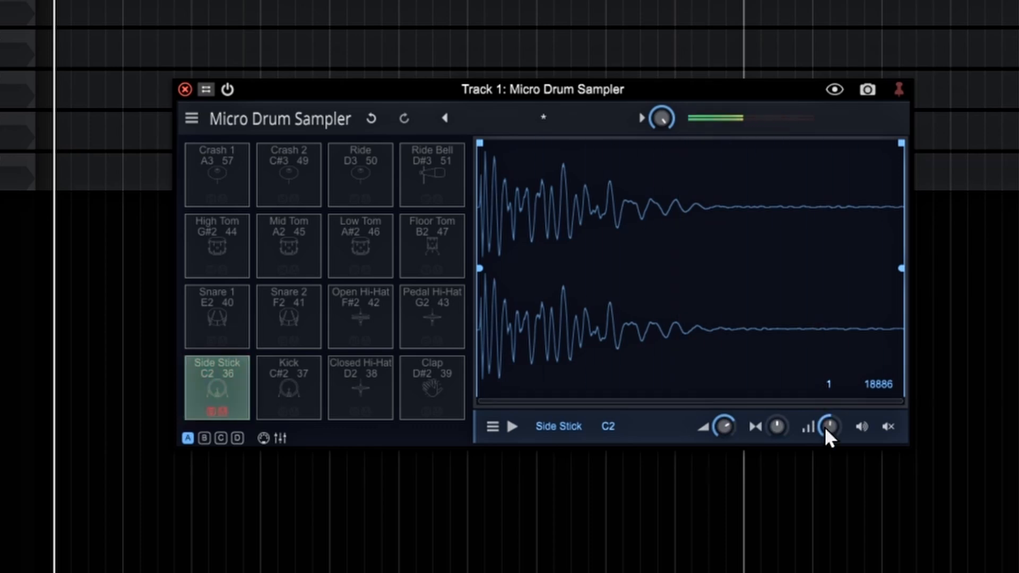
pyautogui.moveTo(828, 431); pyautogui.dragTo(811, 364)
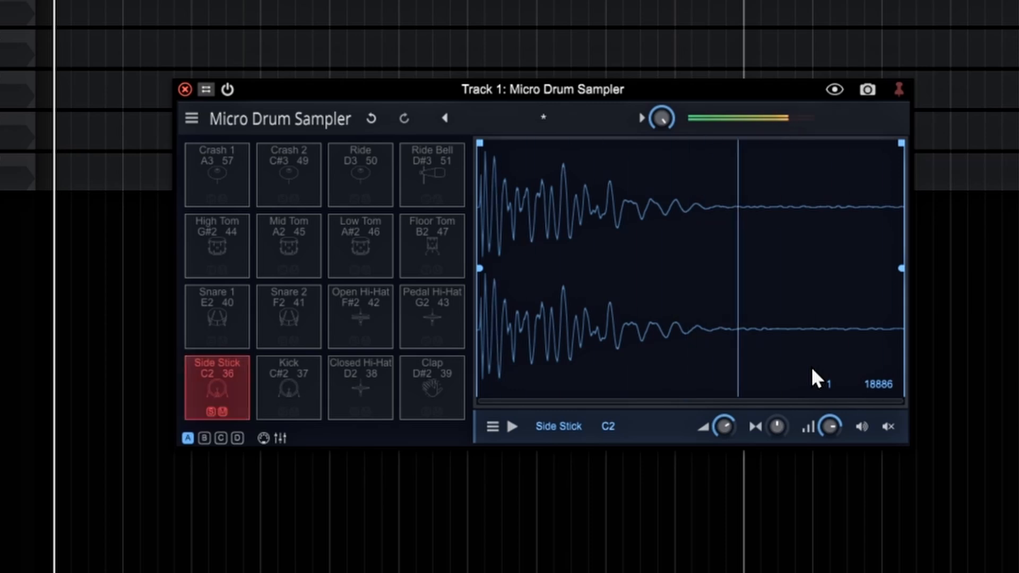
pyautogui.moveTo(826, 424); pyautogui.dragTo(826, 507)
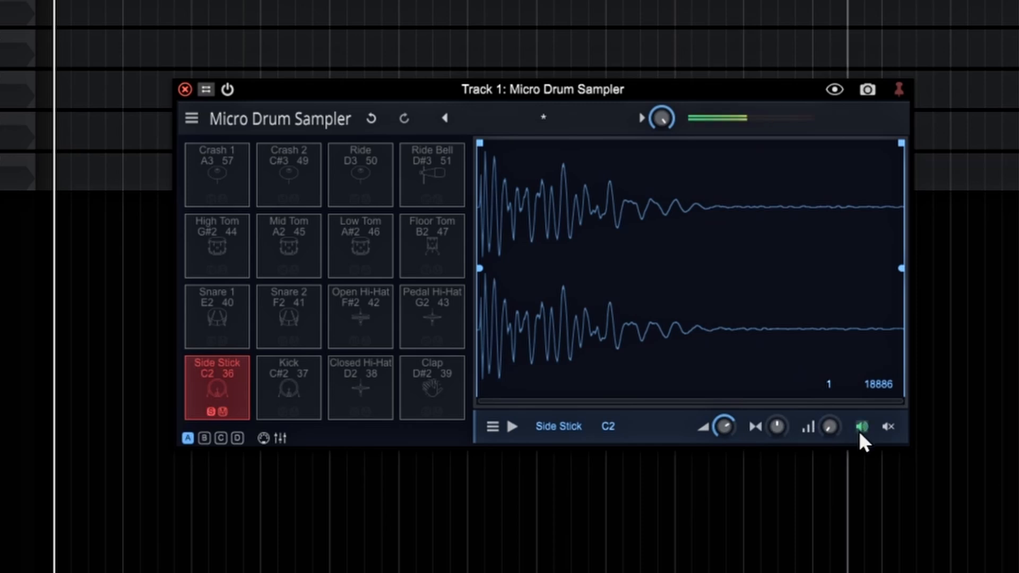
pyautogui.click(886, 426)
pyautogui.click(887, 427)
# Examine the load, save and default options for the drum pad layout.
pyautogui.click(280, 438)
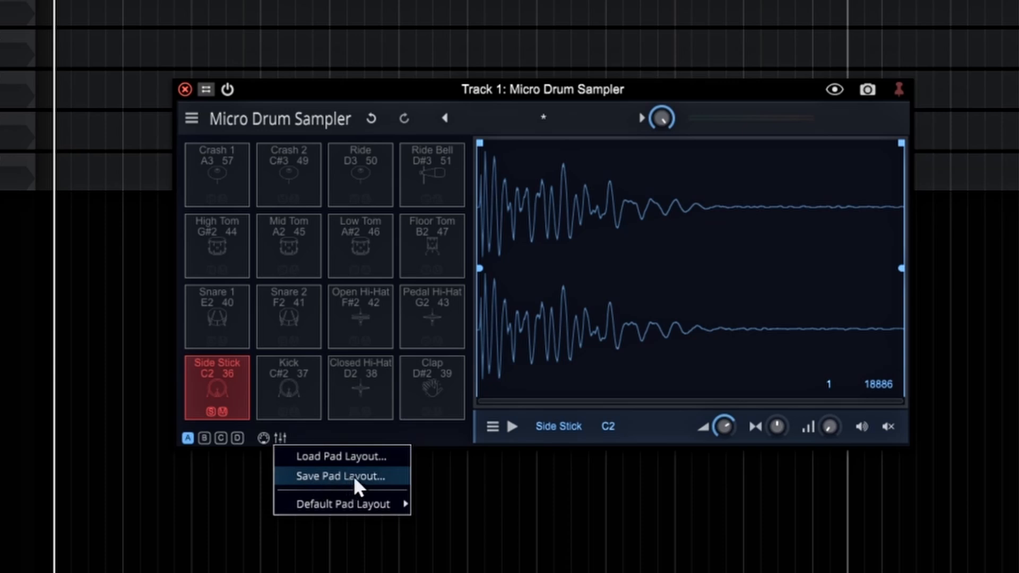
pyautogui.click(448, 436)
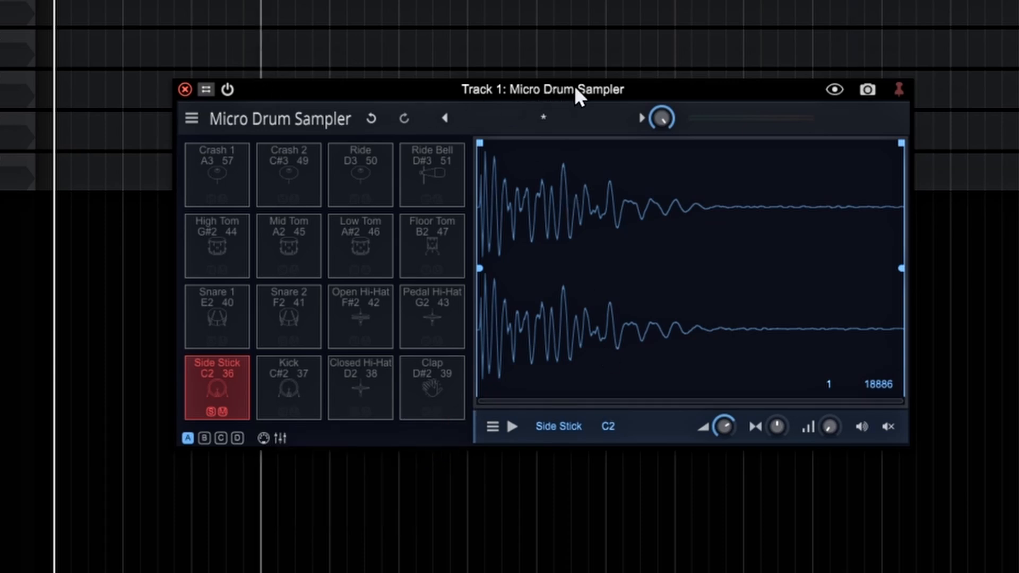
# Load the MA Hip Hop Kit preset and close the Micro Drum Sampler.
pyautogui.click(542, 122)
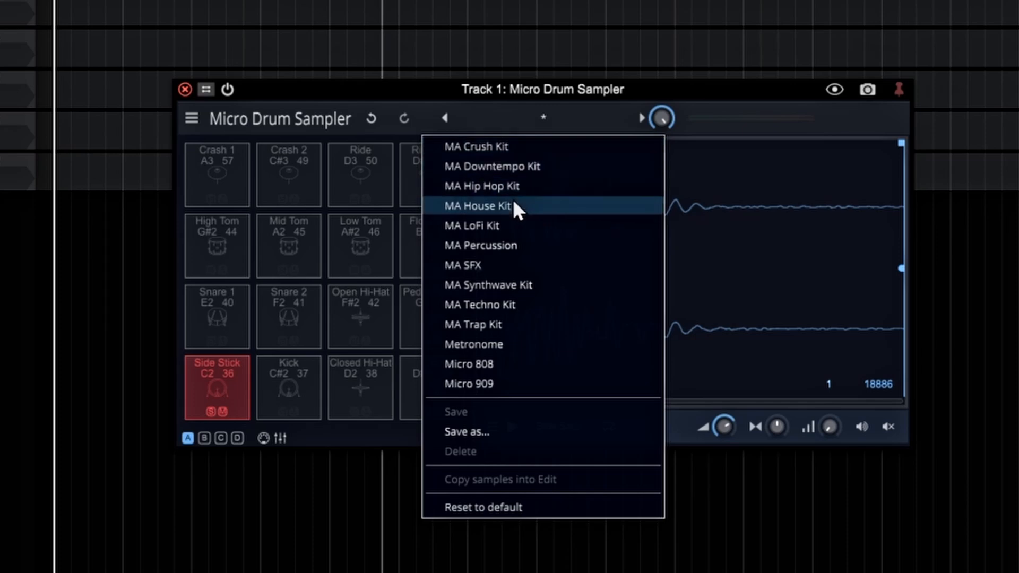
pyautogui.click(477, 184)
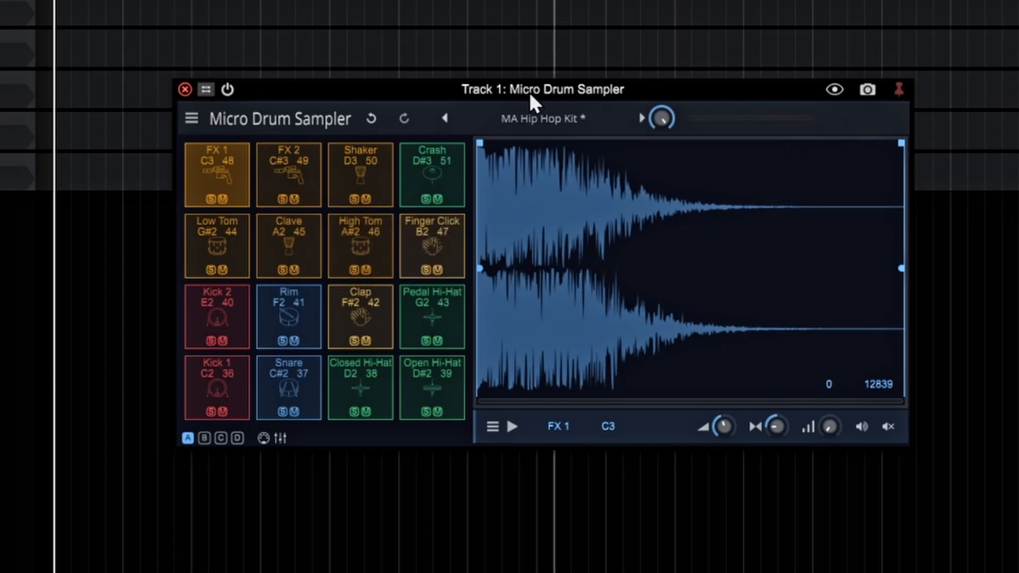
pyautogui.click(184, 88)
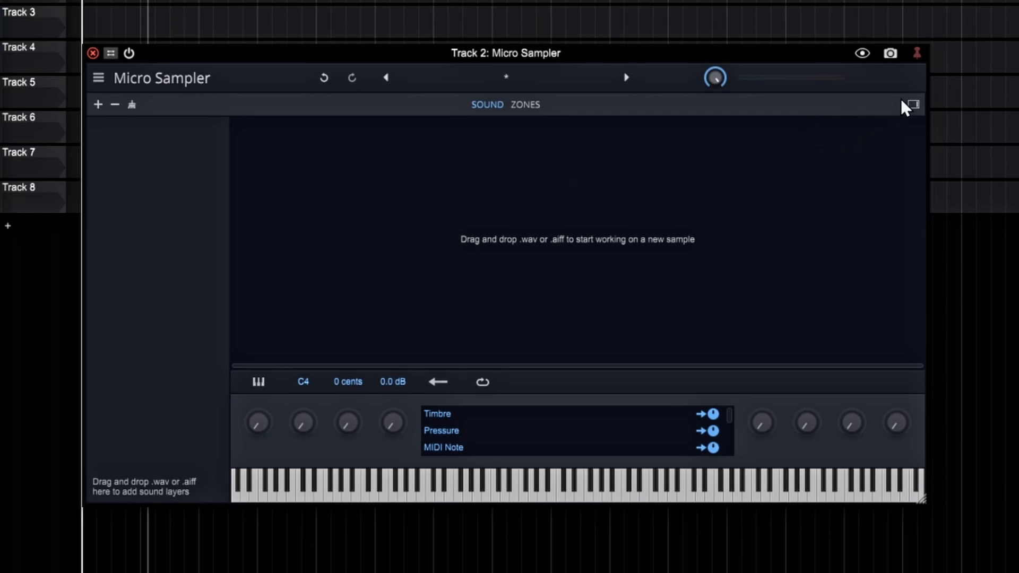
# Show the Micro Sampler's project sample list with the Cymatics loop selected, and view the Zones page before returning to Sound.
pyautogui.click(914, 105)
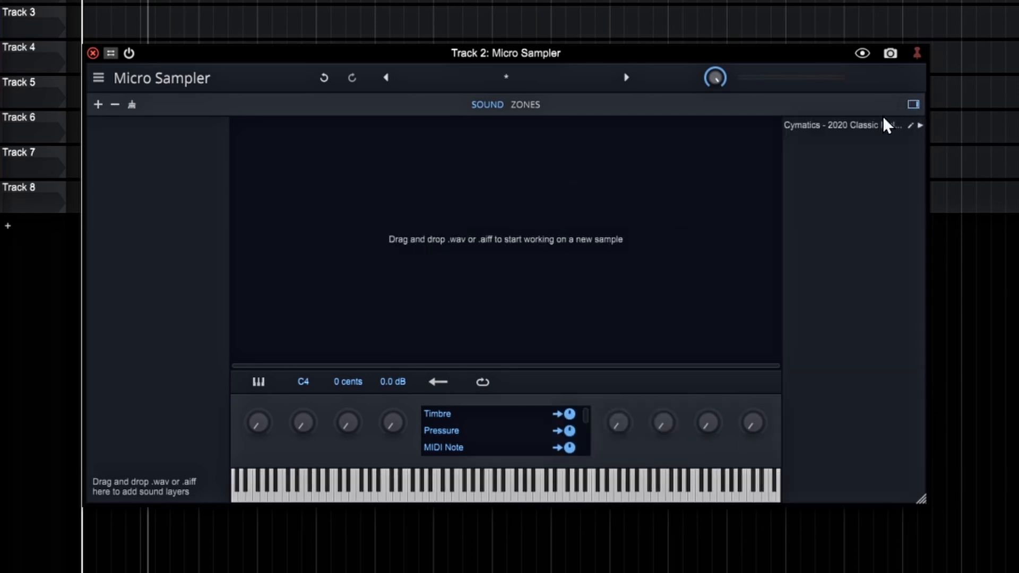
pyautogui.click(863, 127)
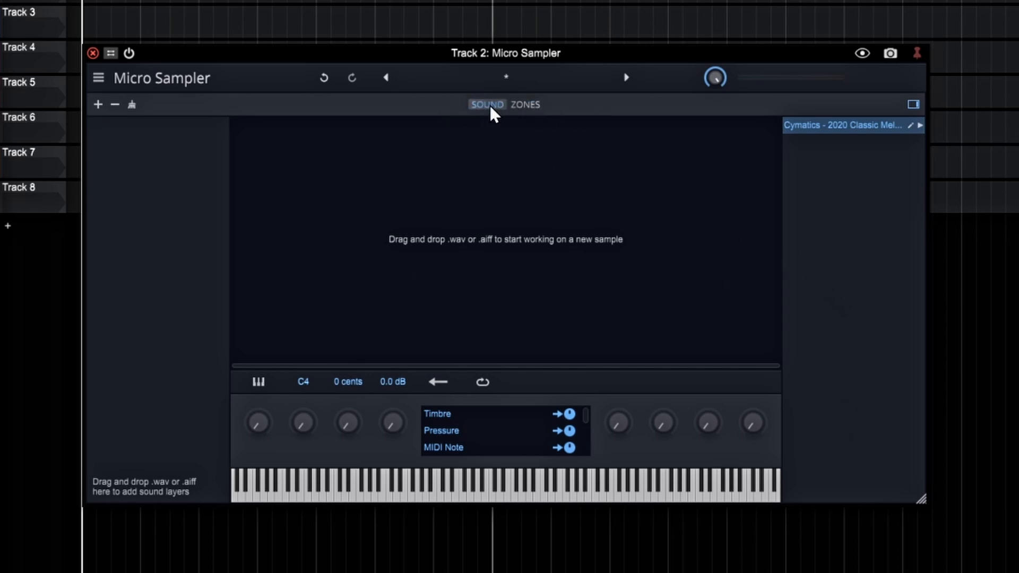
pyautogui.click(522, 105)
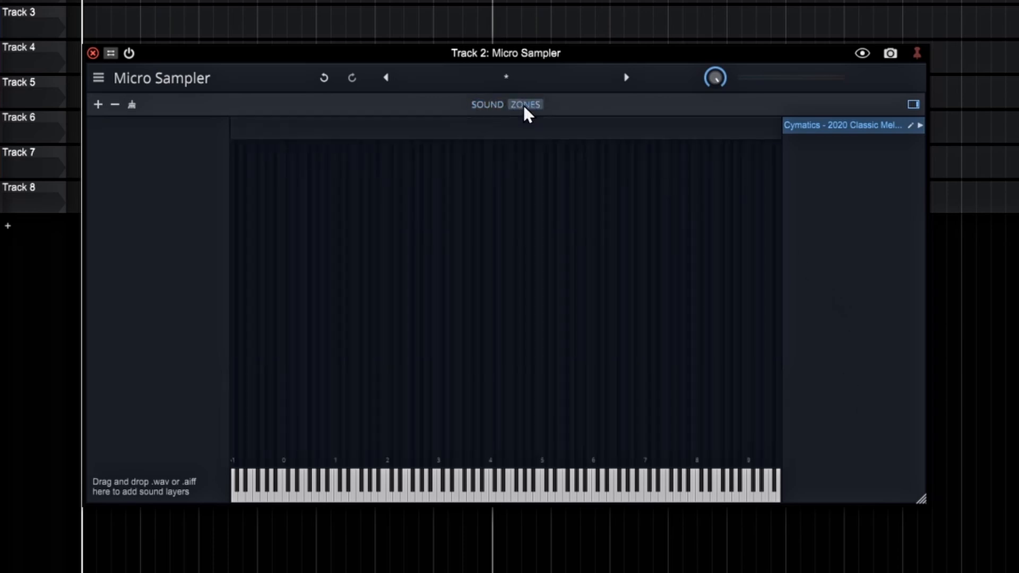
pyautogui.click(485, 105)
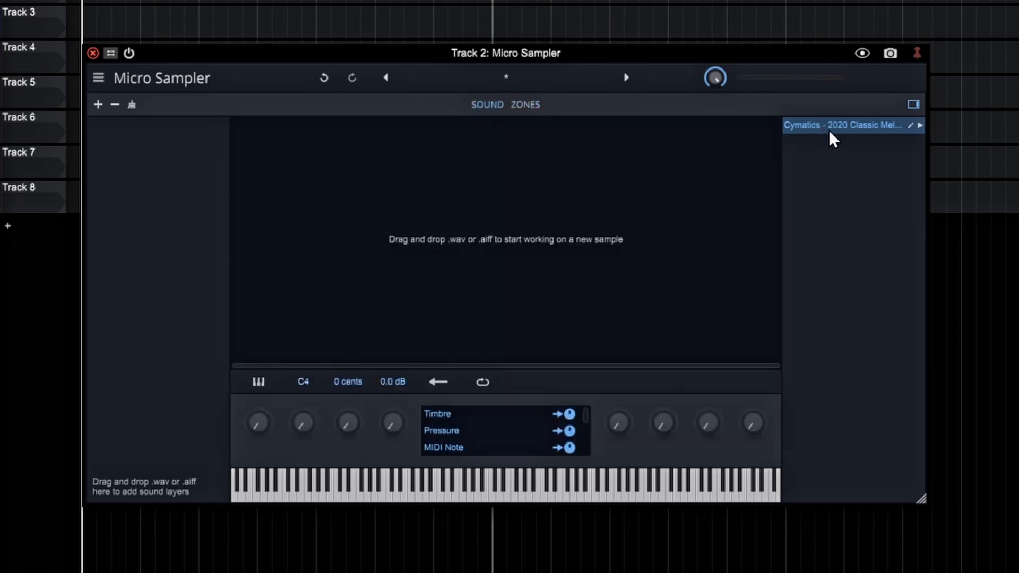
# Load the Cymatics 2020 Classic Melody Loop 2 sample without copying it into the project folder, and audition it on the keyboard.
pyautogui.moveTo(852, 127); pyautogui.dragTo(793, 126)
pyautogui.moveTo(417, 230); pyautogui.dragTo(417, 231)
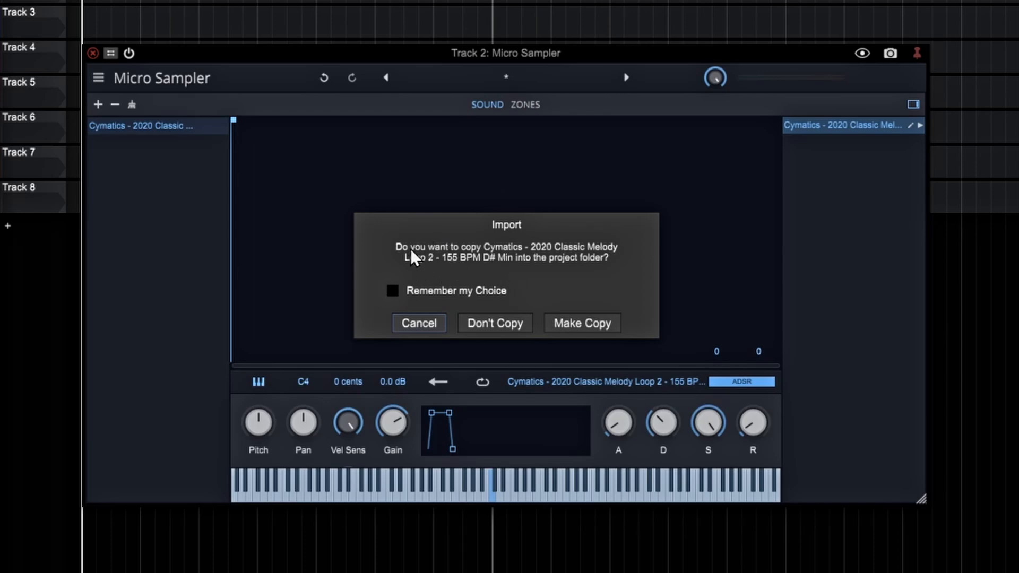
pyautogui.click(489, 325)
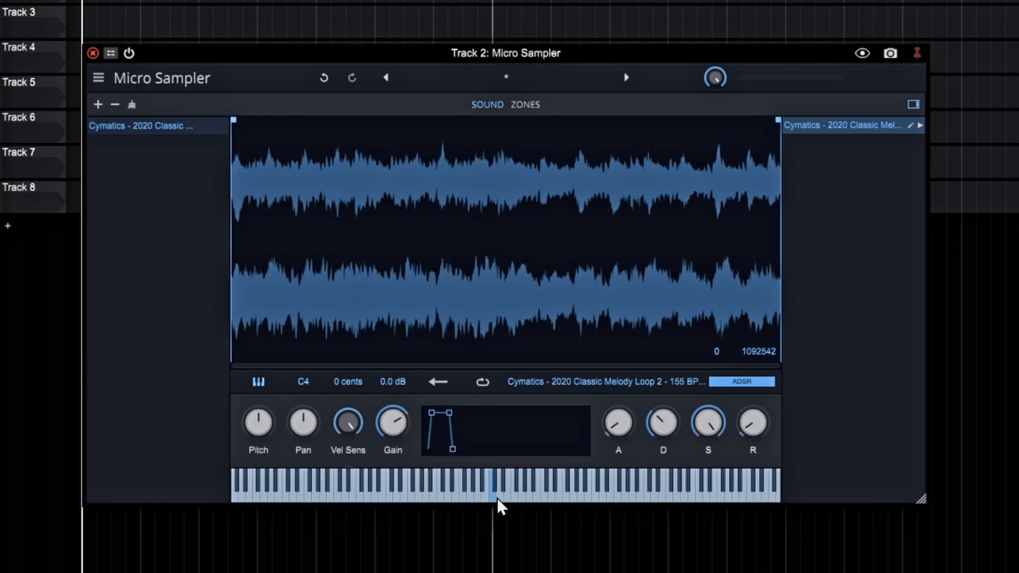
pyautogui.moveTo(501, 495); pyautogui.dragTo(539, 492)
# Set the sample's pitch mode to Fixed Pitch and audition it on keys across the keyboard.
pyautogui.click(259, 383)
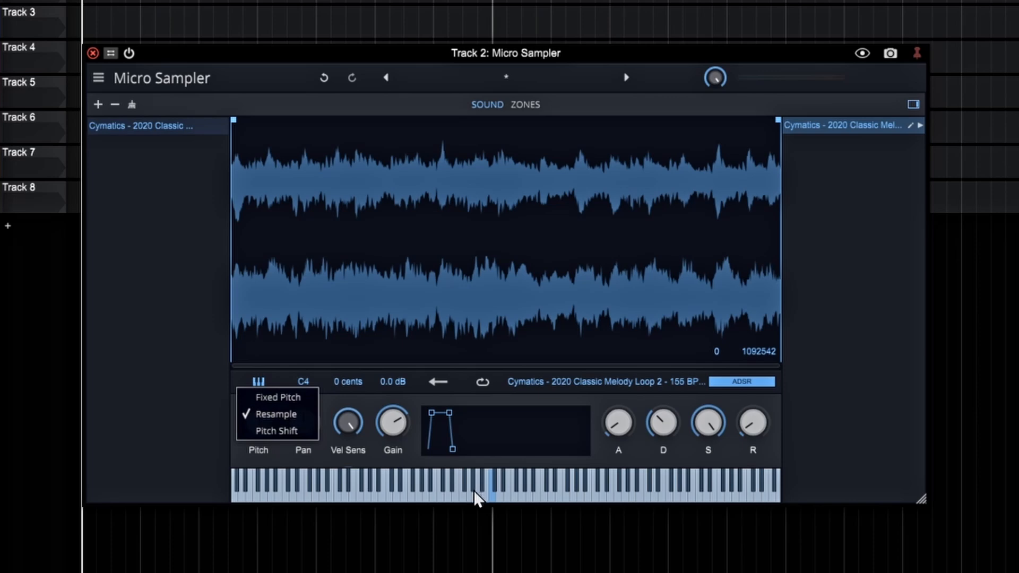
pyautogui.click(269, 400)
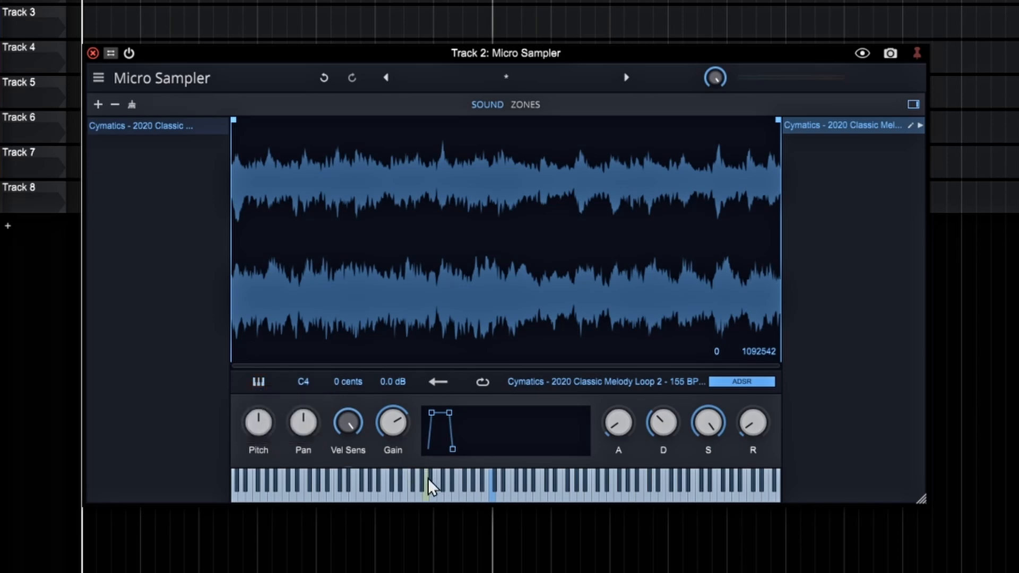
pyautogui.click(563, 492)
pyautogui.click(664, 493)
# Set the sample's pitch mode to Pitch Shift and audition low, high and middle keys.
pyautogui.click(257, 382)
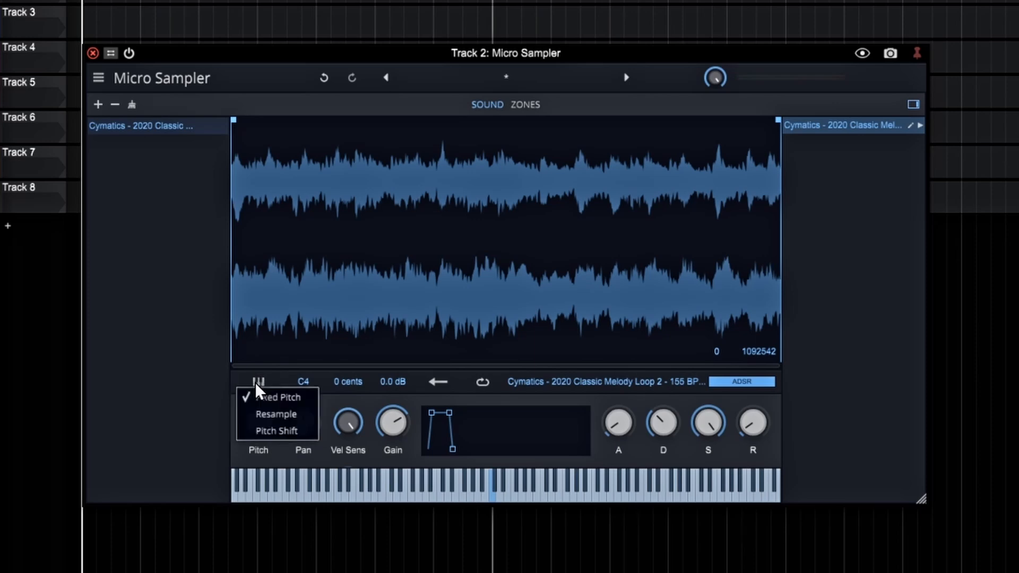
pyautogui.click(273, 432)
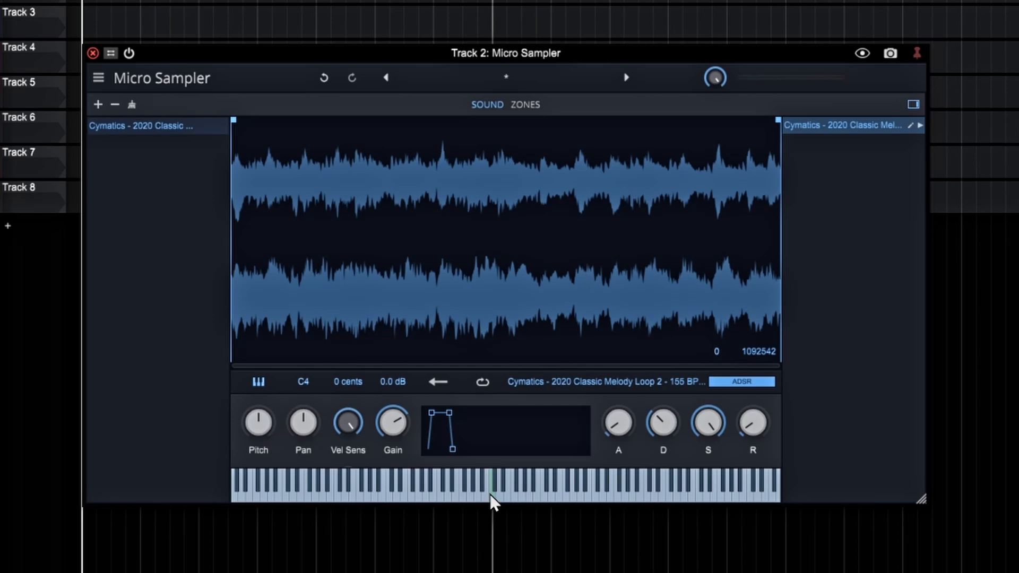
pyautogui.click(404, 496)
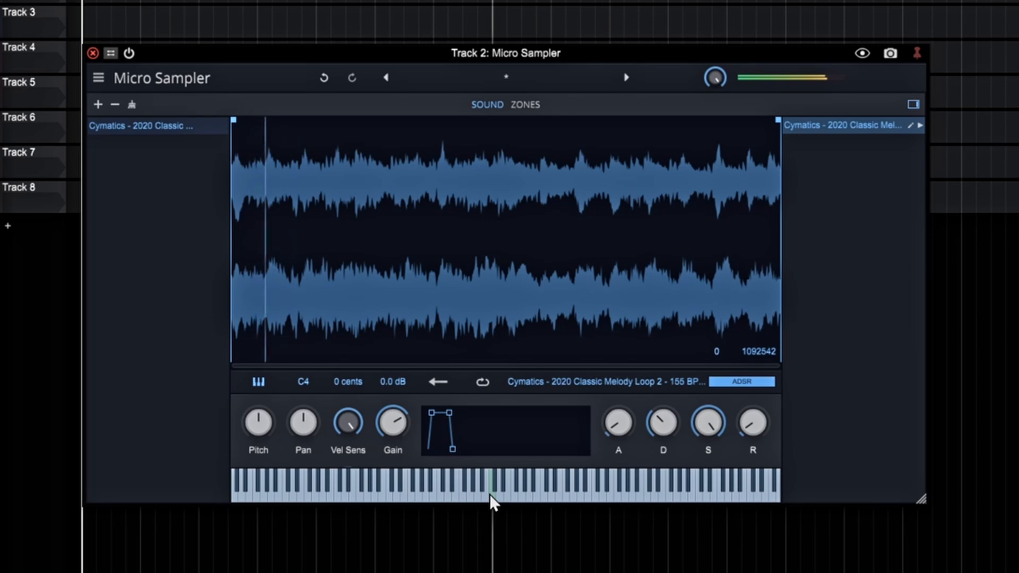
pyautogui.click(601, 496)
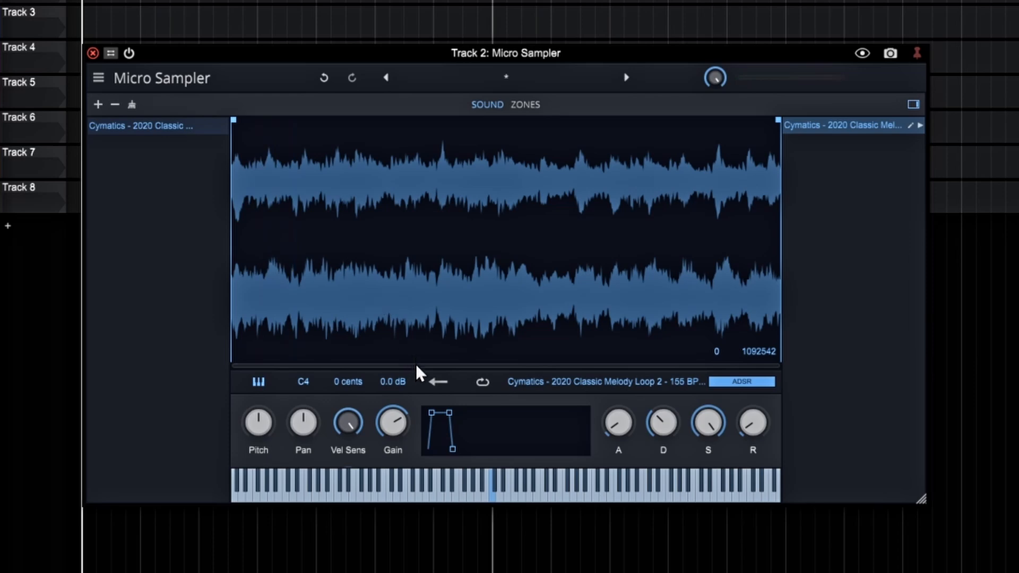
pyautogui.click(506, 496)
# Reverse the melody loop, audition it on the keyboard, and restore forward playback.
pyautogui.click(439, 382)
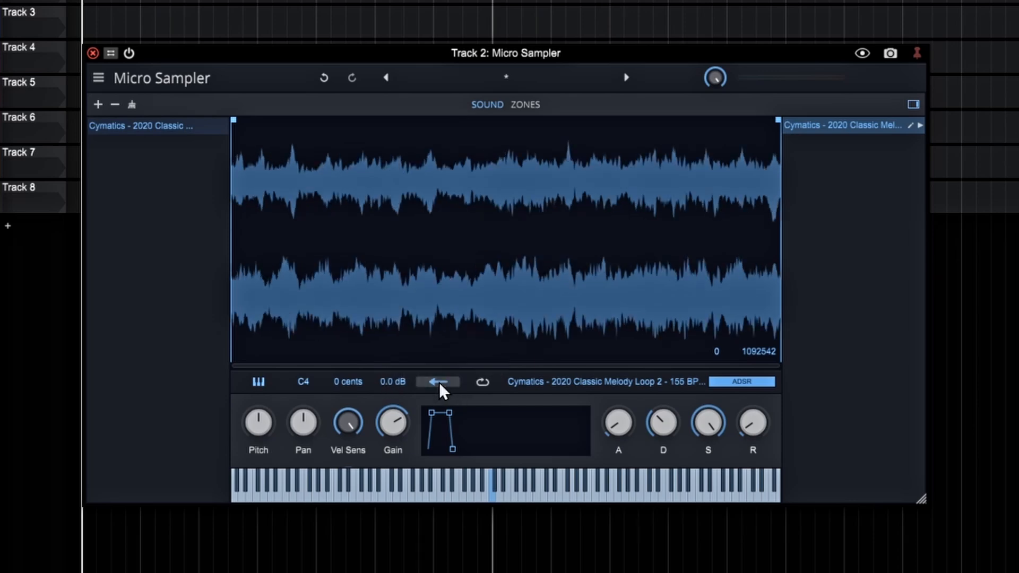
pyautogui.click(476, 496)
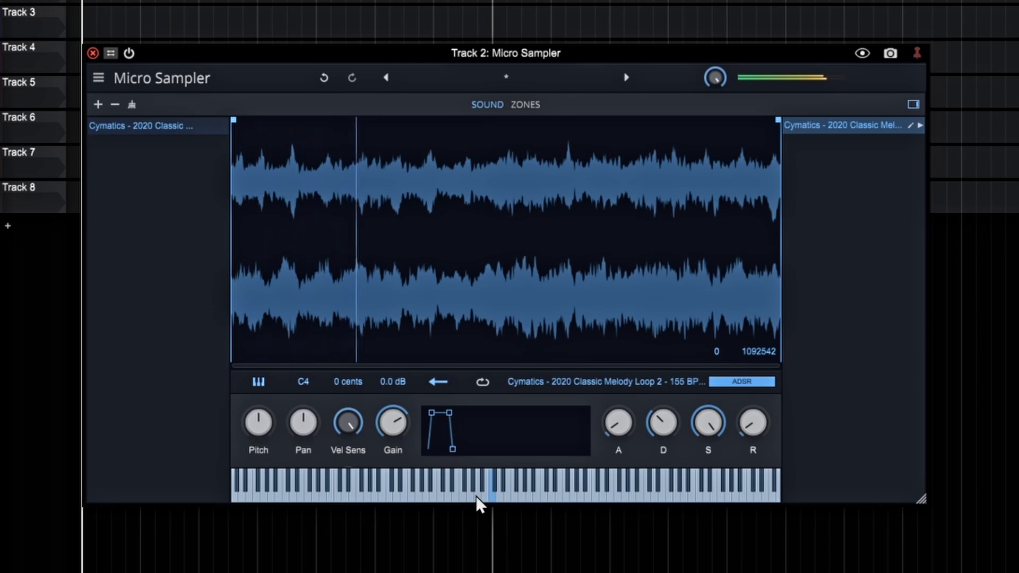
pyautogui.click(439, 383)
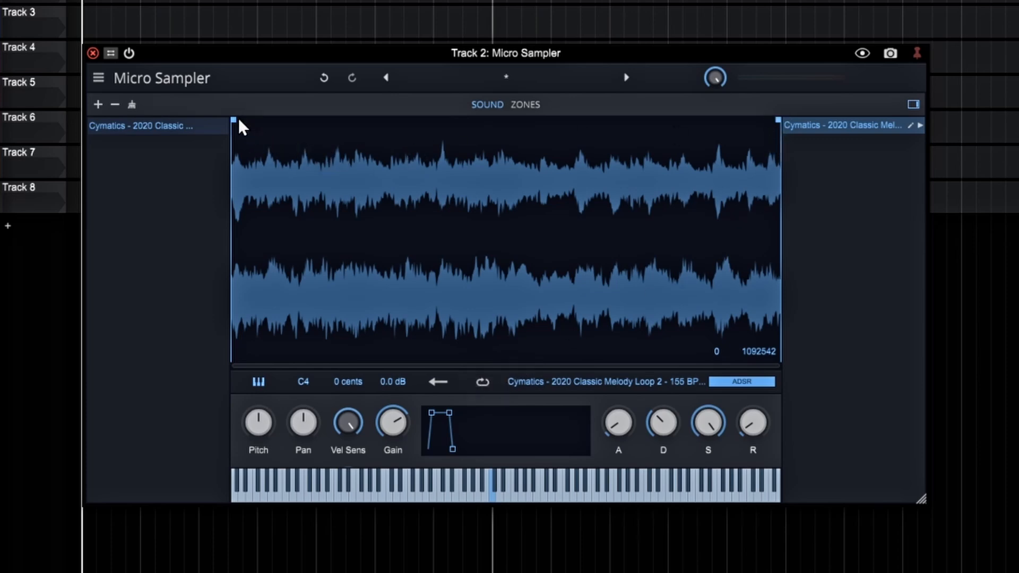
# Trim the melody loop's start to about 417015 and its end to about 617224, and audition the section.
pyautogui.moveTo(233, 119); pyautogui.dragTo(441, 133)
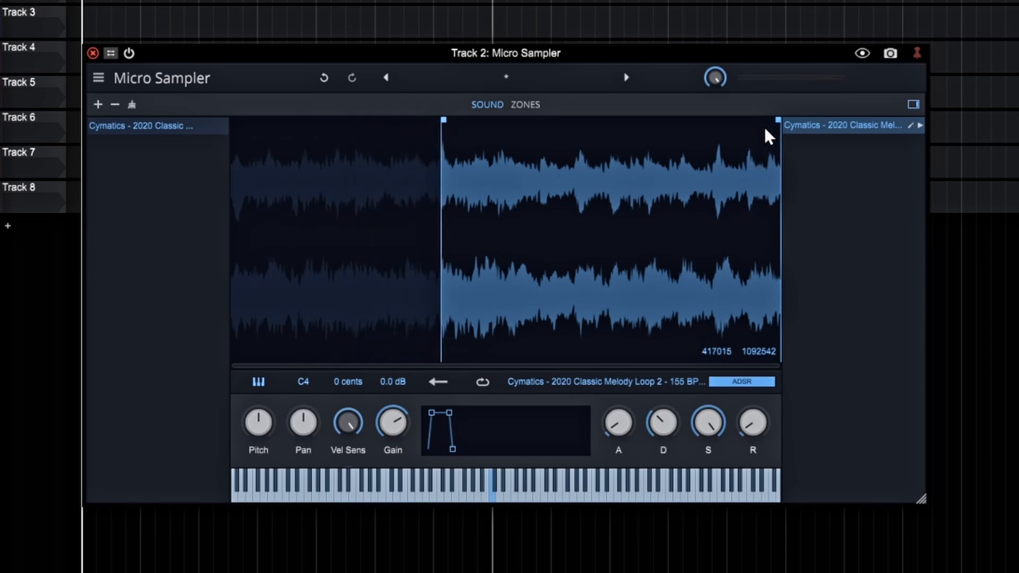
pyautogui.moveTo(777, 119); pyautogui.dragTo(540, 116)
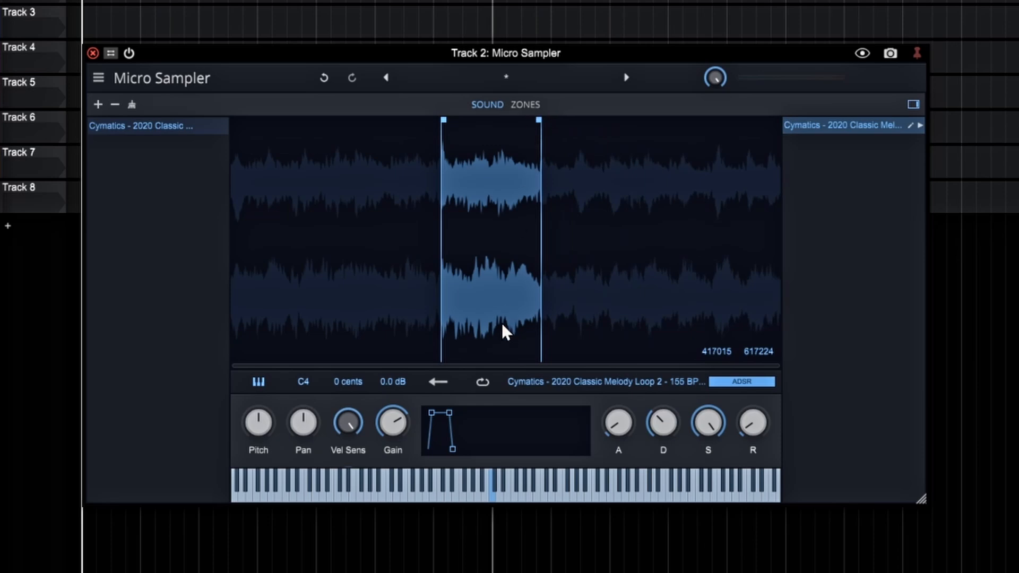
pyautogui.click(491, 499)
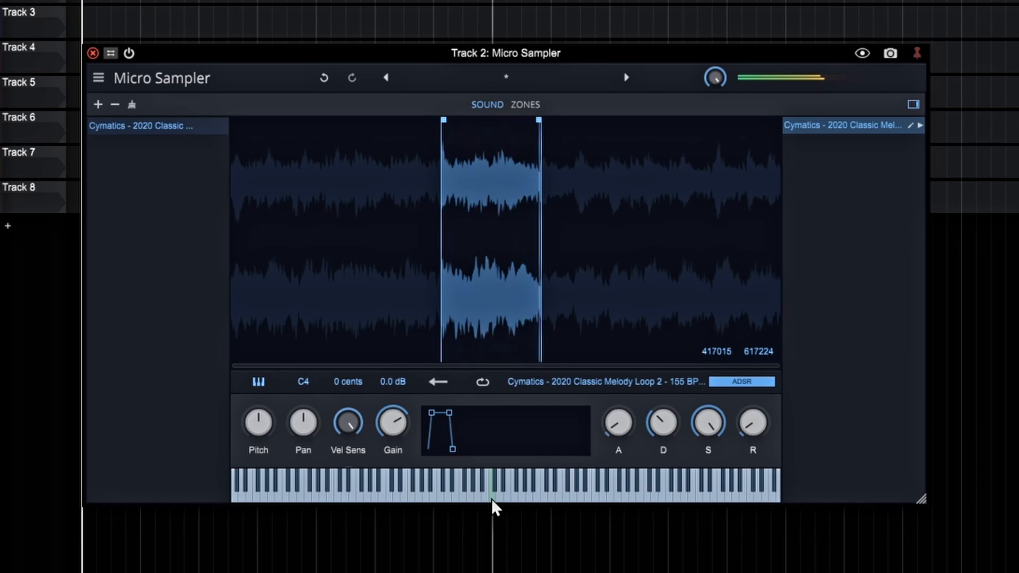
# Set the trimmed section to loop until release and audition it on the root key.
pyautogui.click(482, 382)
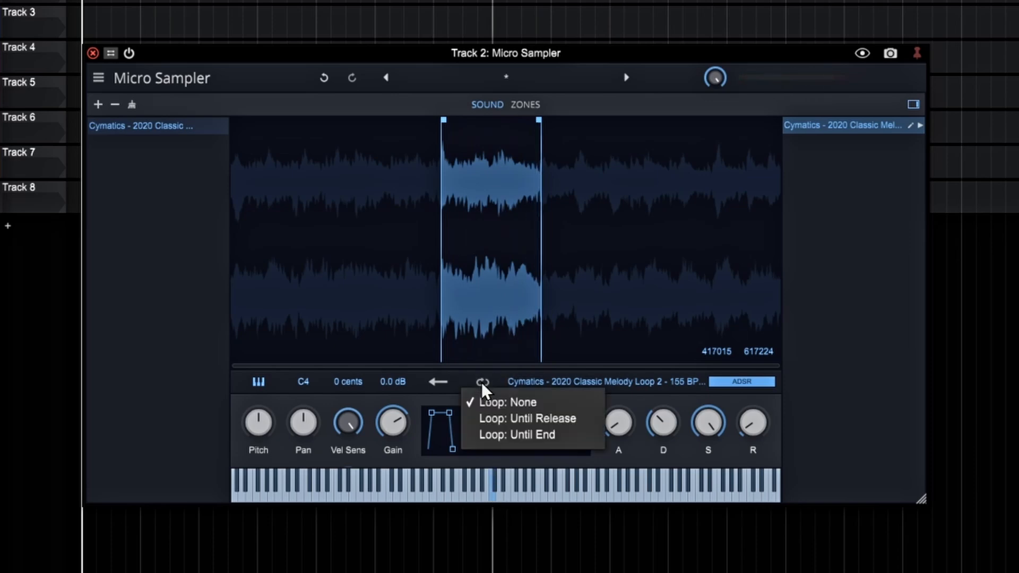
pyautogui.click(542, 417)
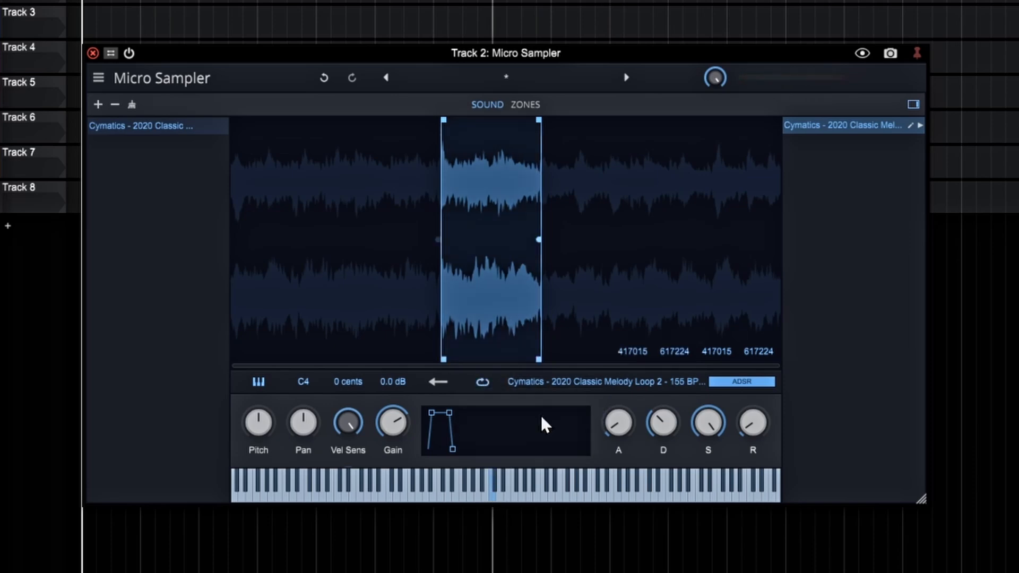
pyautogui.click(493, 496)
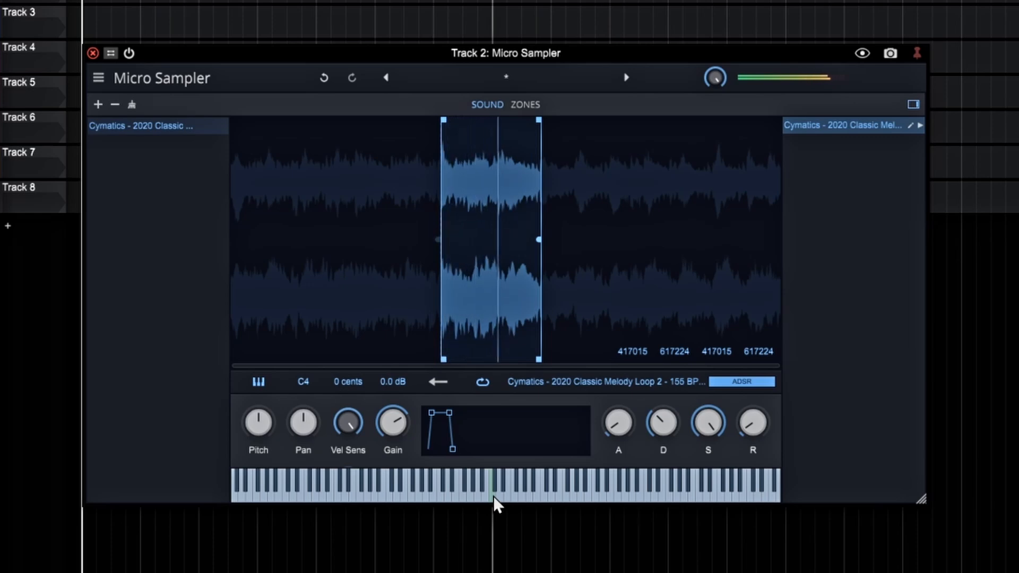
pyautogui.moveTo(493, 496); pyautogui.dragTo(493, 495)
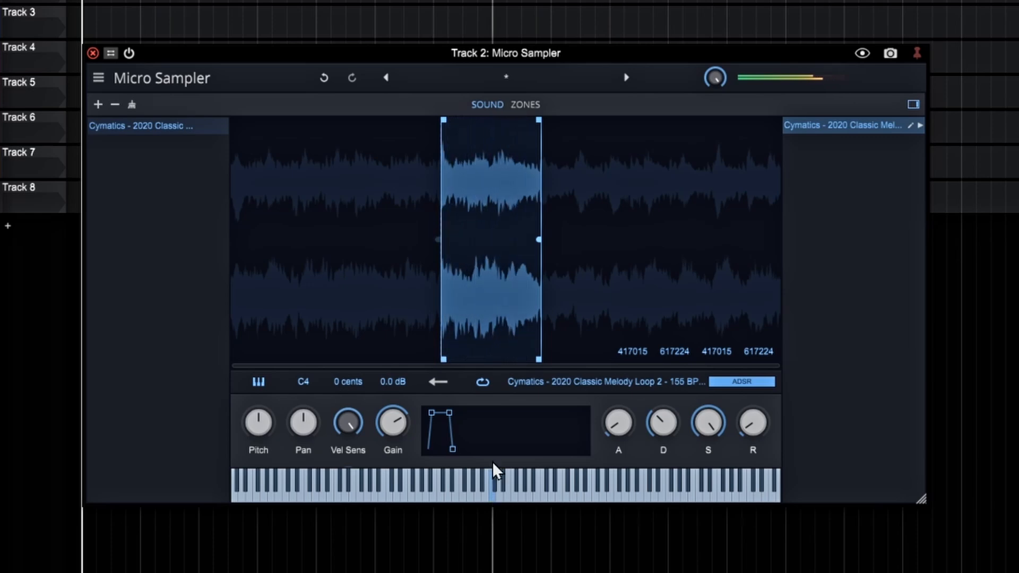
# Turn off looping for the trimmed melody section and cycle through its envelope modes, starting from ADSR.
pyautogui.click(481, 382)
pyautogui.click(504, 403)
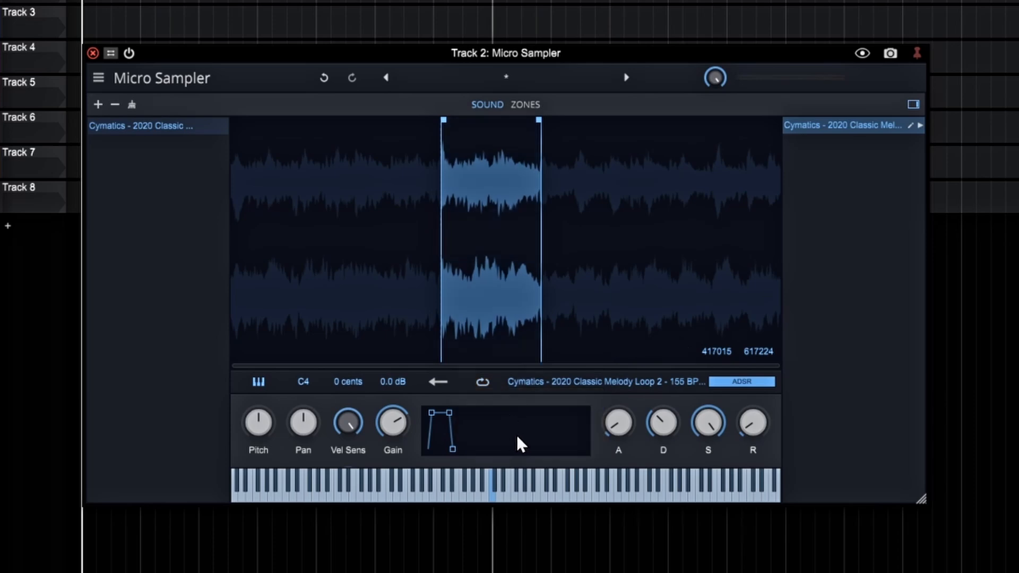
pyautogui.click(741, 381)
pyautogui.click(741, 382)
pyautogui.click(741, 382)
pyautogui.click(740, 382)
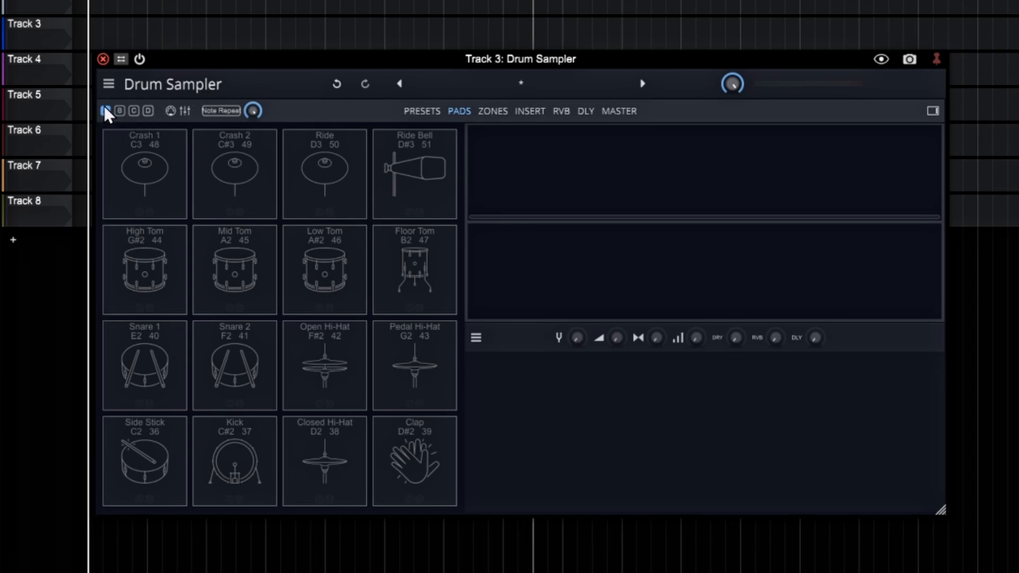
# Look through the Drum Sampler's pad banks B, C and D, and return to bank A.
pyautogui.click(120, 110)
pyautogui.click(134, 110)
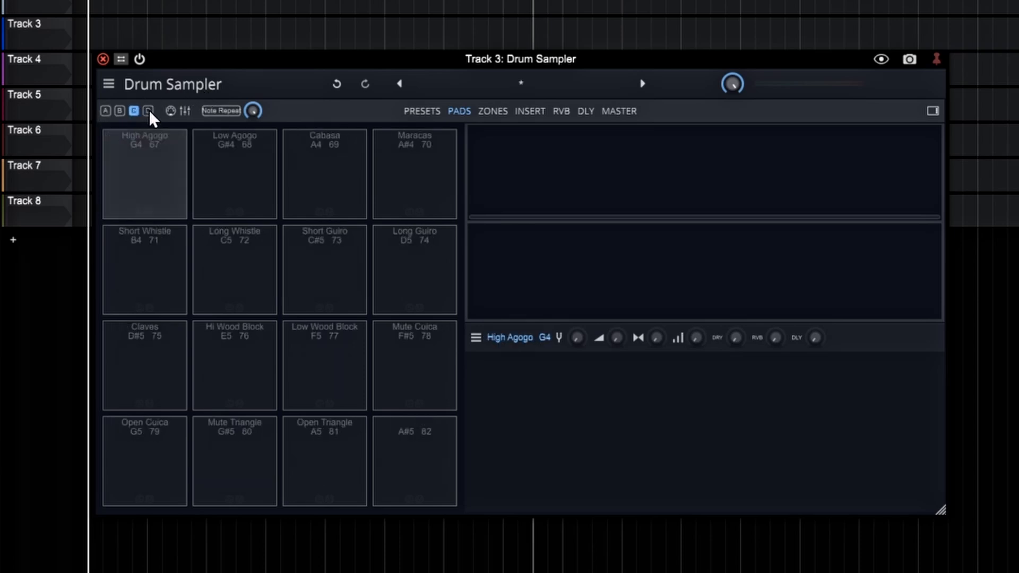
pyautogui.click(149, 111)
pyautogui.click(106, 111)
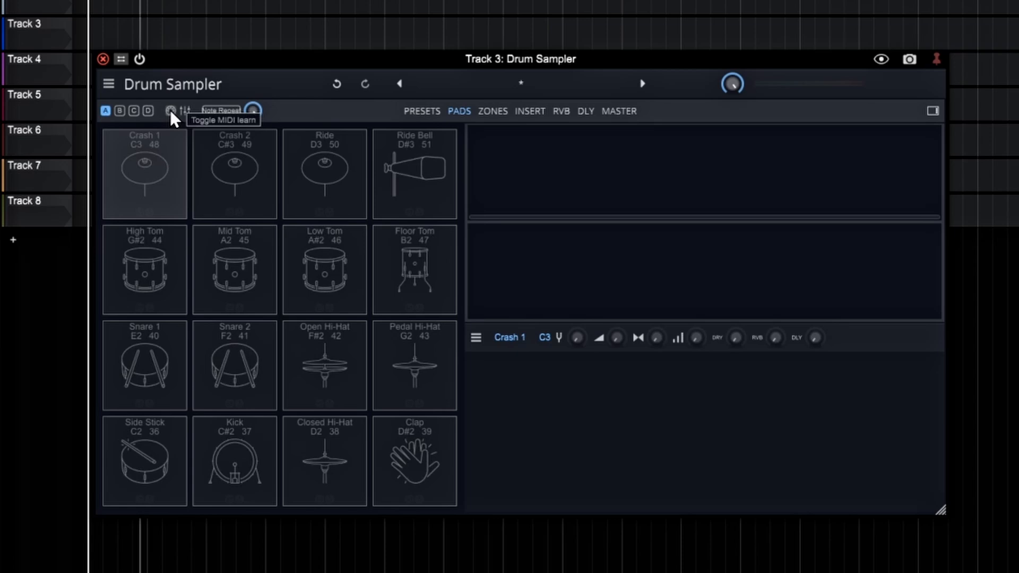
# Check the Drum Sampler's voice and sound-layer playback options, and try lowering the Note Repeat knob.
pyautogui.click(109, 84)
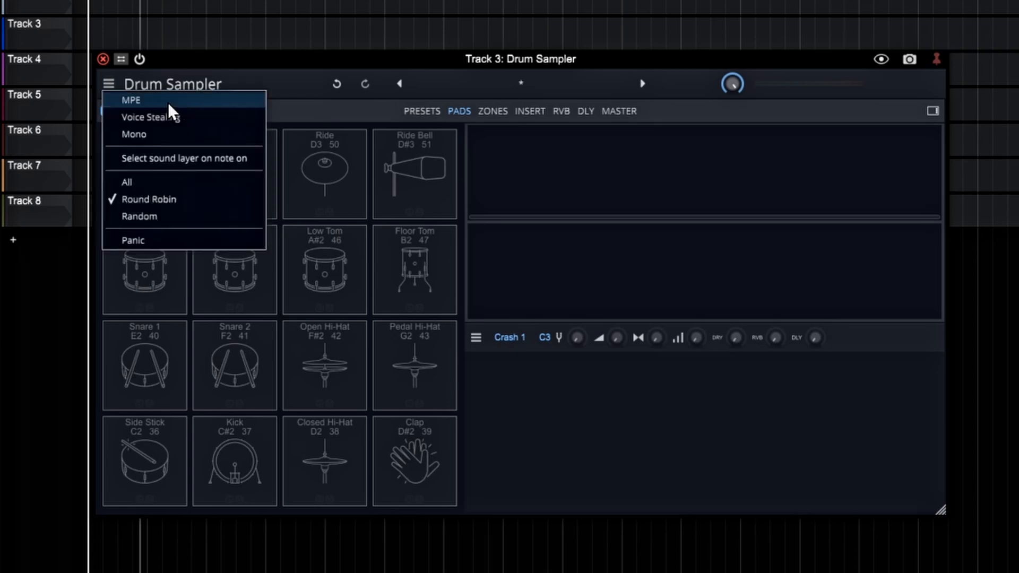
pyautogui.click(210, 137)
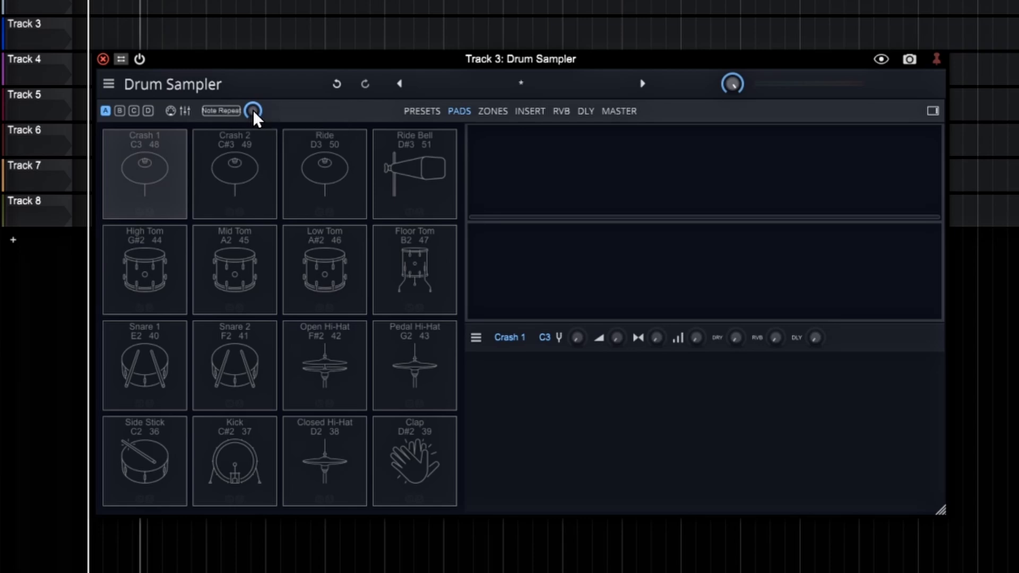
pyautogui.moveTo(253, 110); pyautogui.dragTo(243, 175)
# Load the Kit Hip Hop 1 preset and audition its kick and snare pads.
pyautogui.click(520, 82)
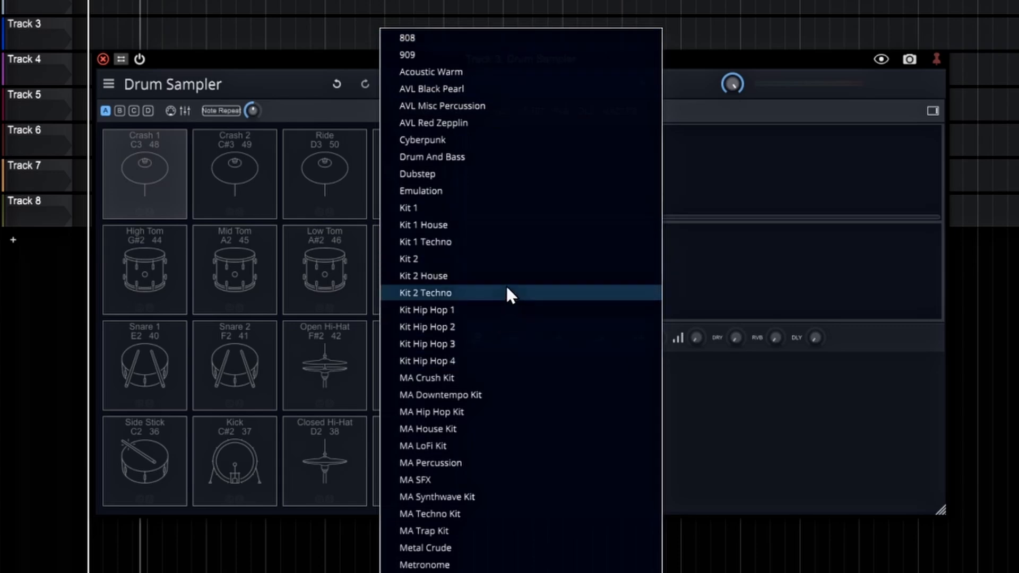
pyautogui.click(482, 310)
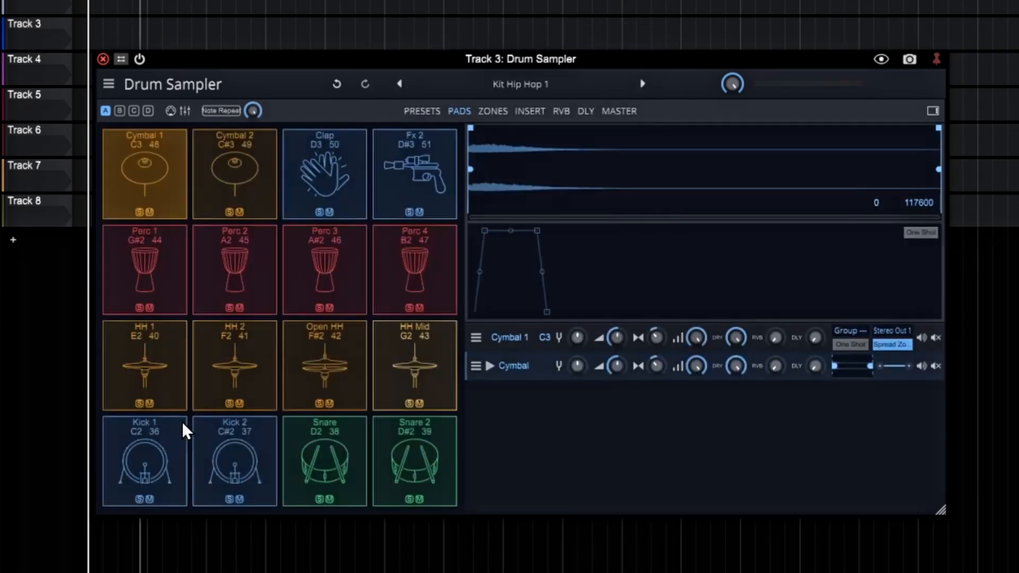
pyautogui.click(149, 452)
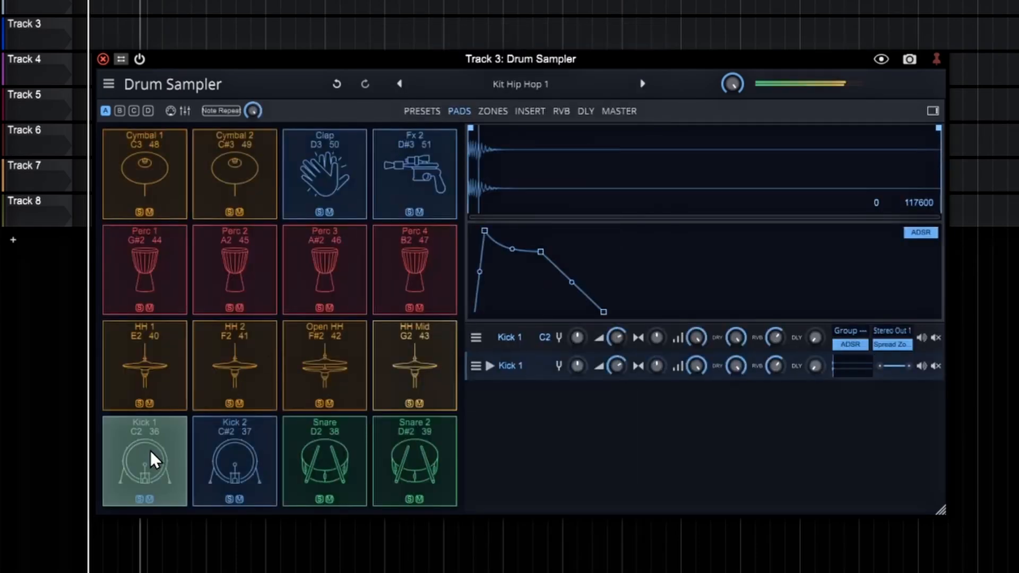
pyautogui.click(225, 442)
pyautogui.click(229, 444)
pyautogui.click(327, 450)
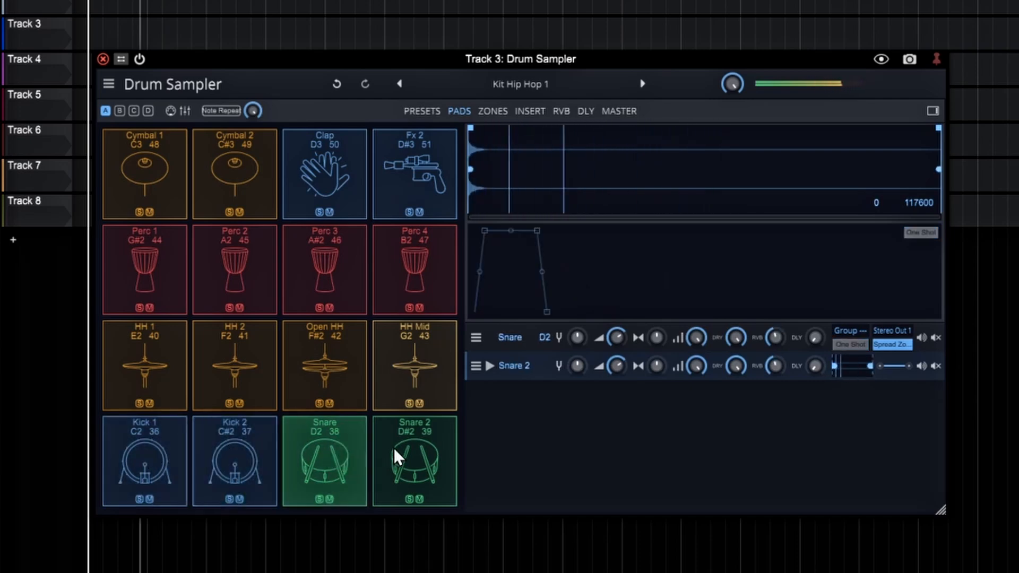
pyautogui.click(410, 444)
pyautogui.click(323, 449)
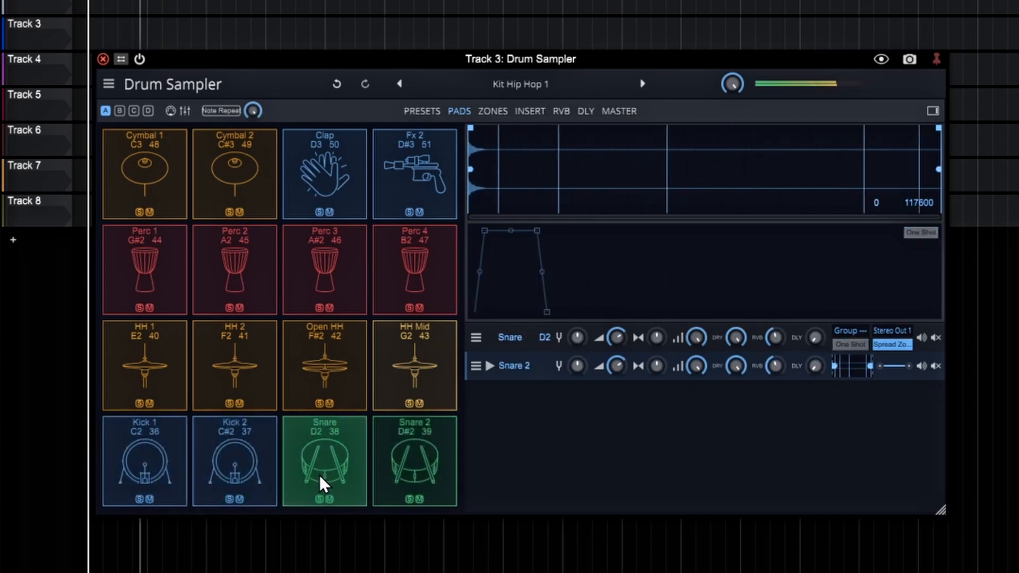
pyautogui.click(323, 425)
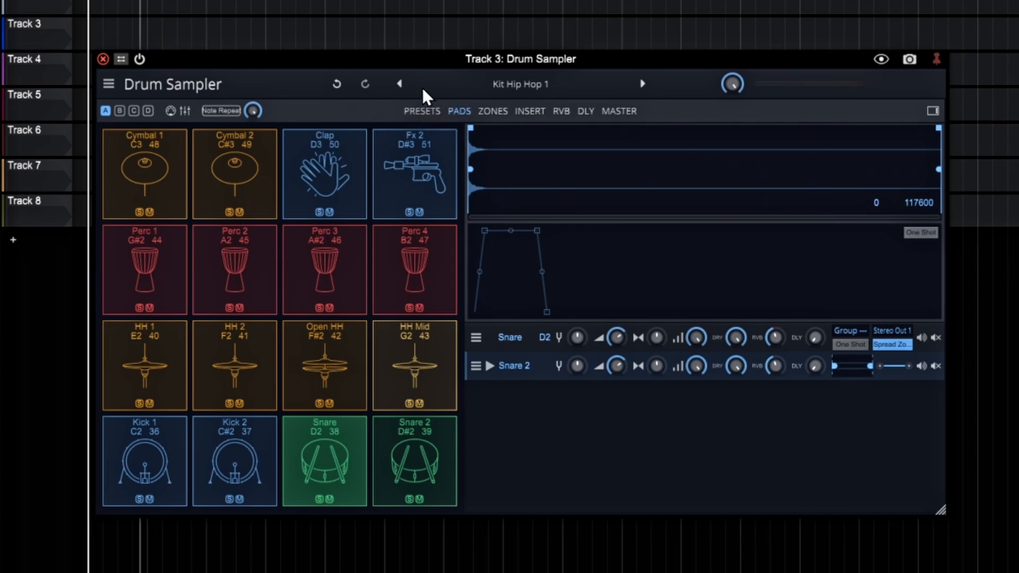
# Browse the Drum Sampler's full preset list and return to the pad view.
pyautogui.click(423, 112)
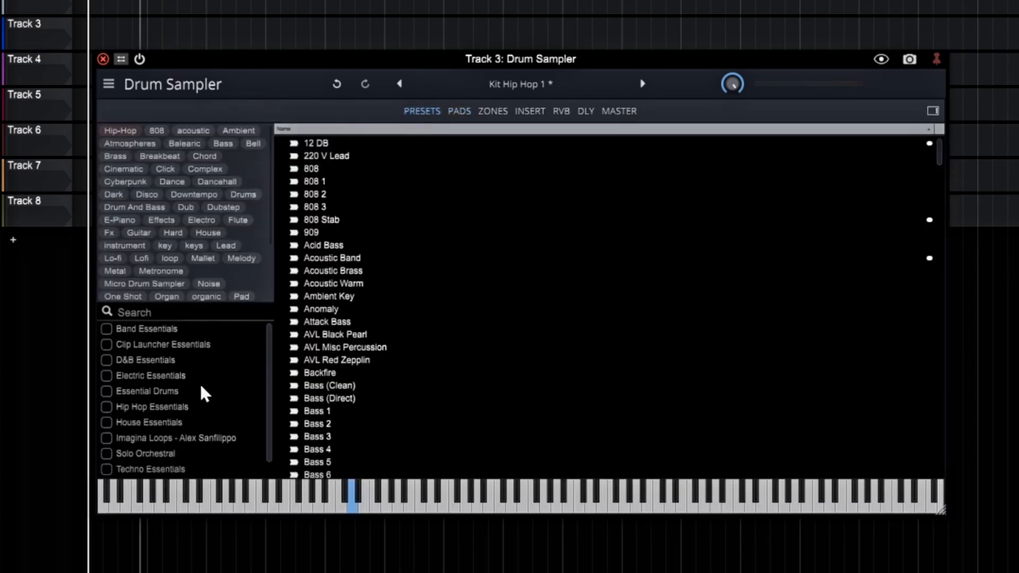
pyautogui.scroll(-20, 468, 320)
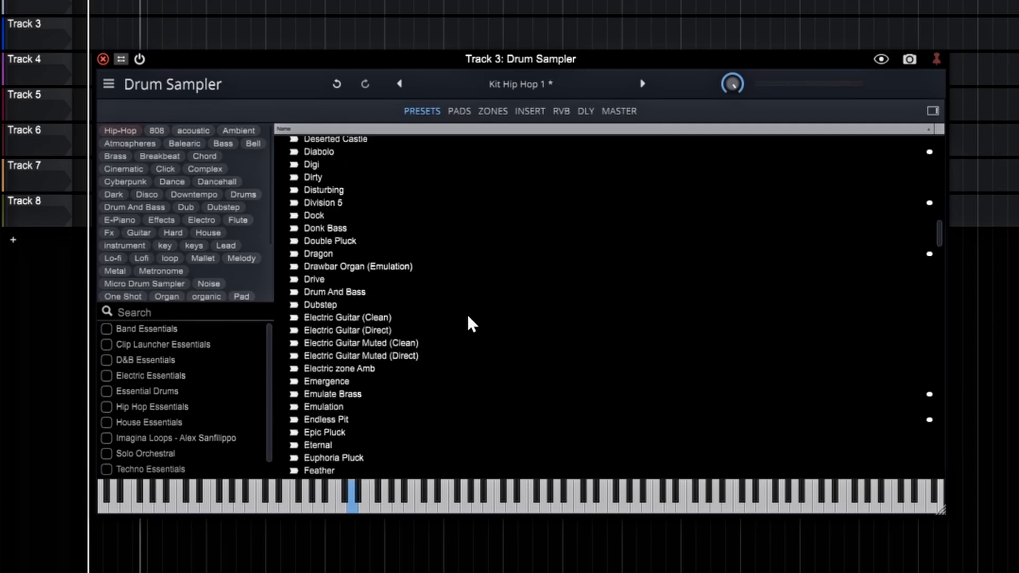
pyautogui.scroll(20, 470, 318)
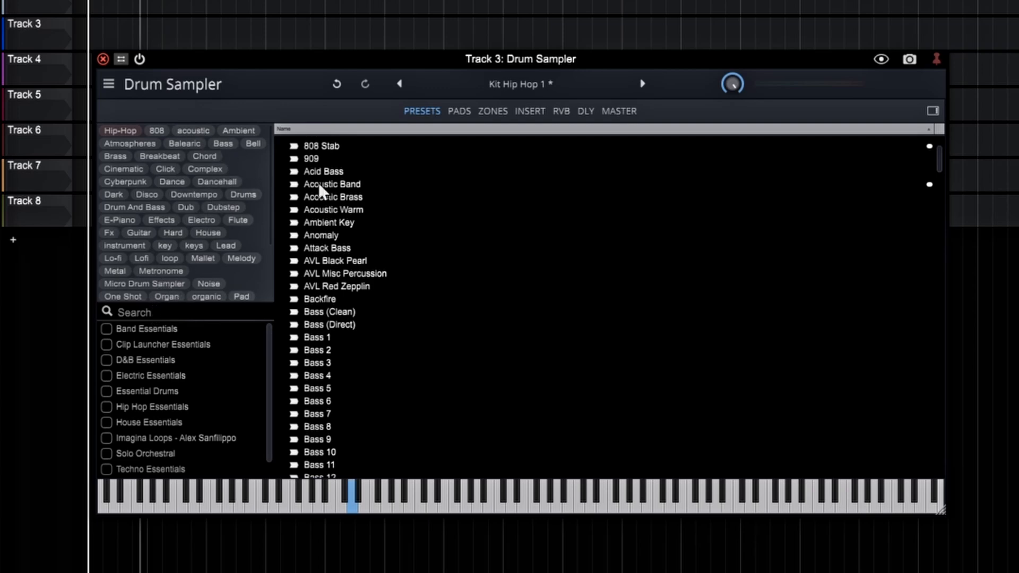
pyautogui.click(461, 111)
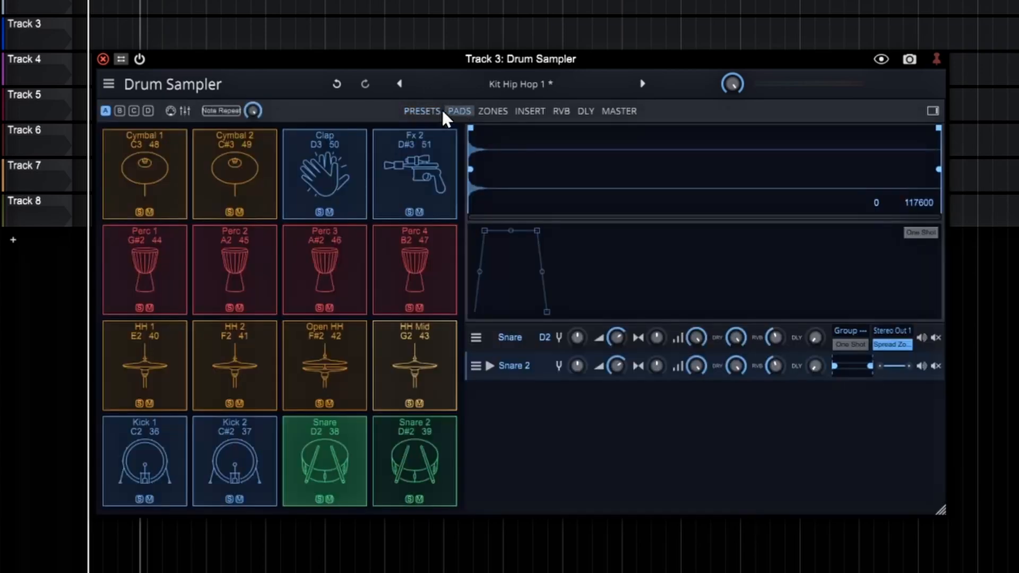
# Examine the kit's key zones and its insert effects, from Comp and Filter down to Gain.
pyautogui.click(494, 111)
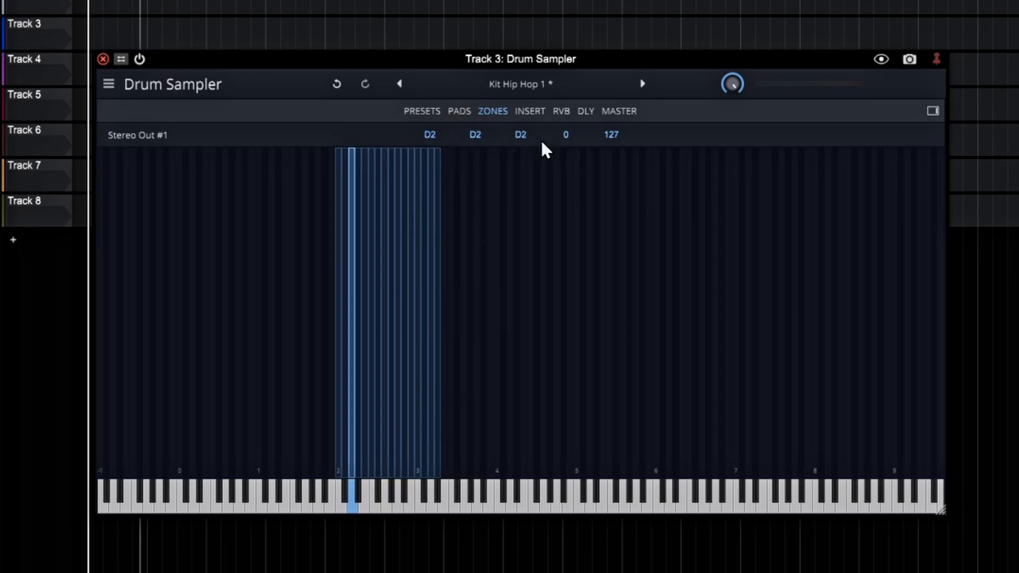
pyautogui.click(530, 111)
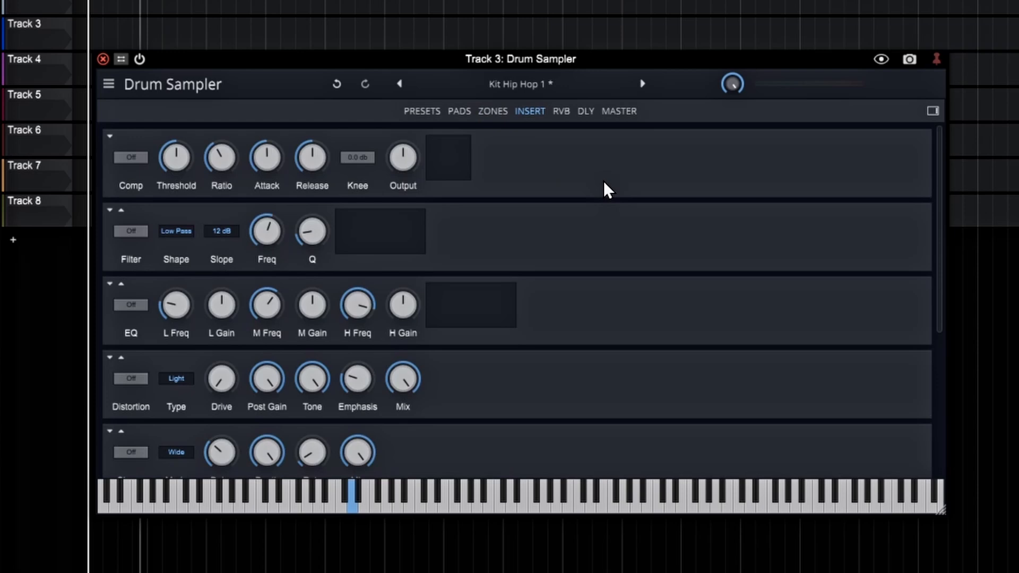
pyautogui.scroll(-5, 604, 183)
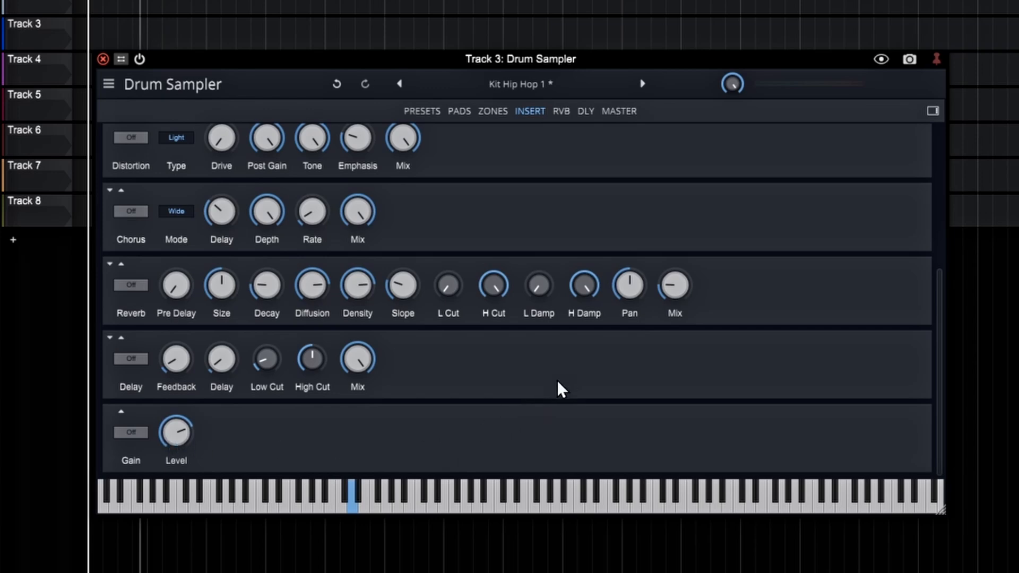
pyautogui.scroll(5, 706, 367)
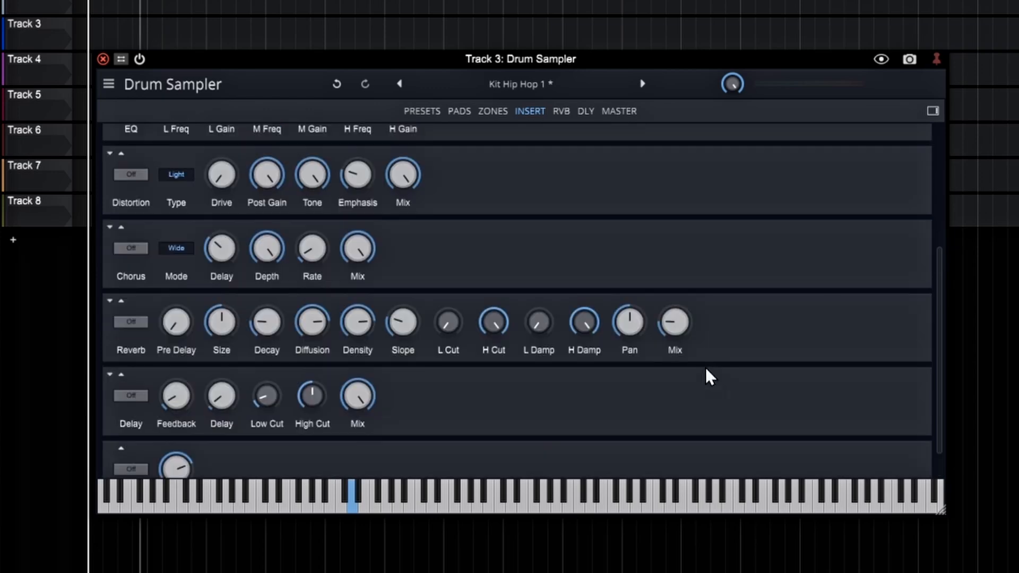
pyautogui.scroll(2, 569, 340)
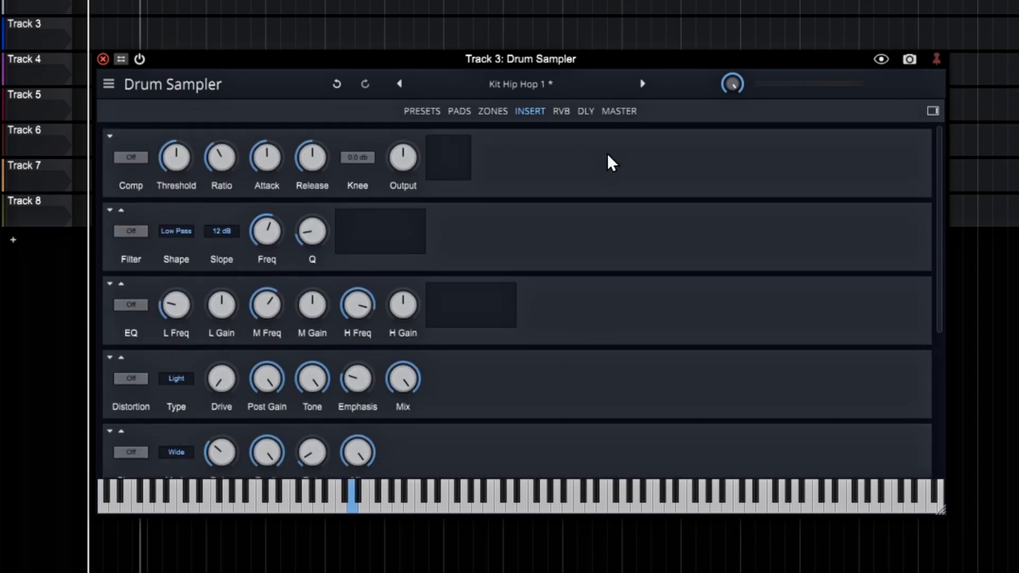
# Examine the Drum Sampler's reverb, delay and master effect chains.
pyautogui.click(562, 112)
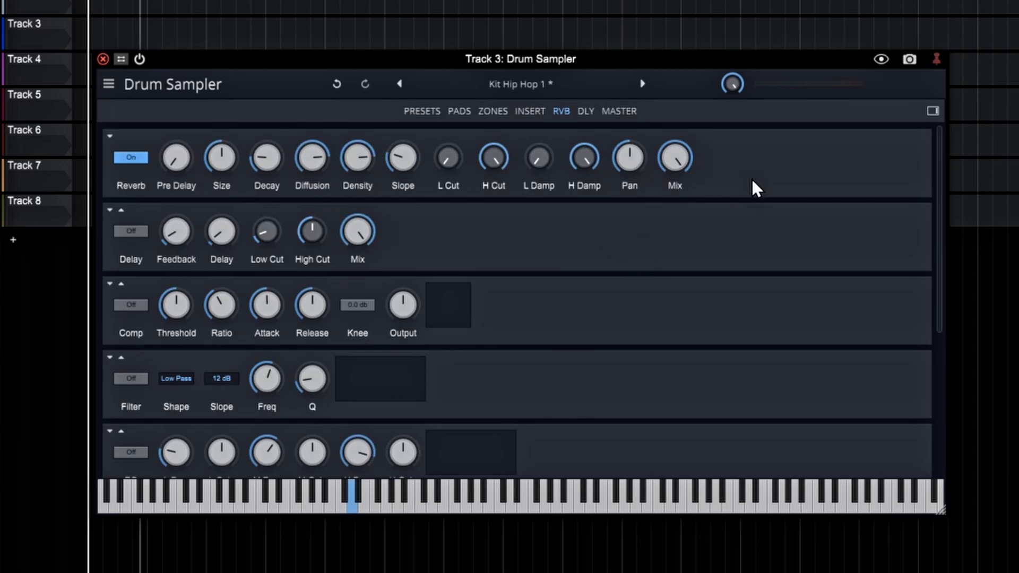
pyautogui.scroll(-5, 592, 264)
pyautogui.scroll(5, 597, 266)
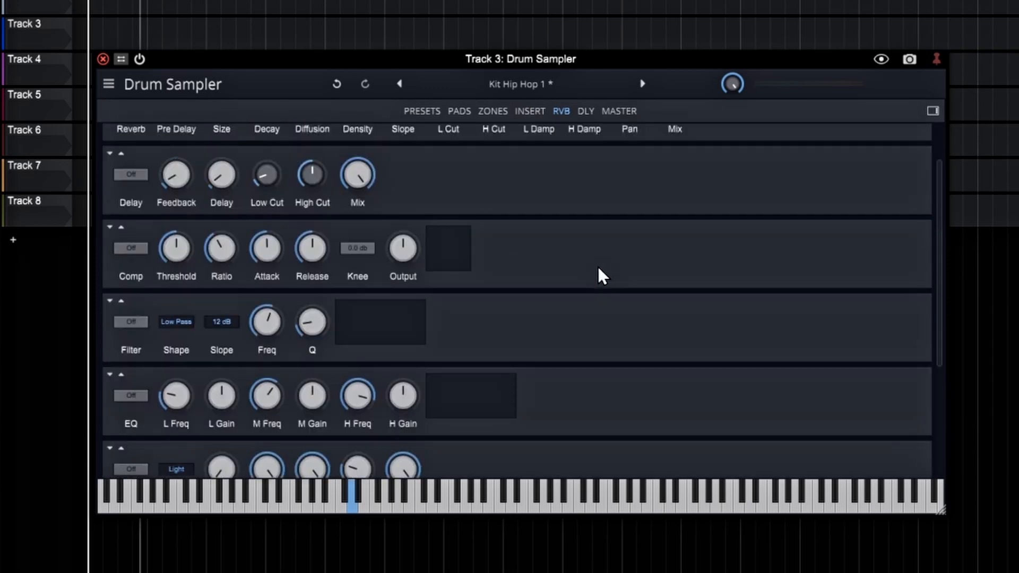
pyautogui.click(588, 110)
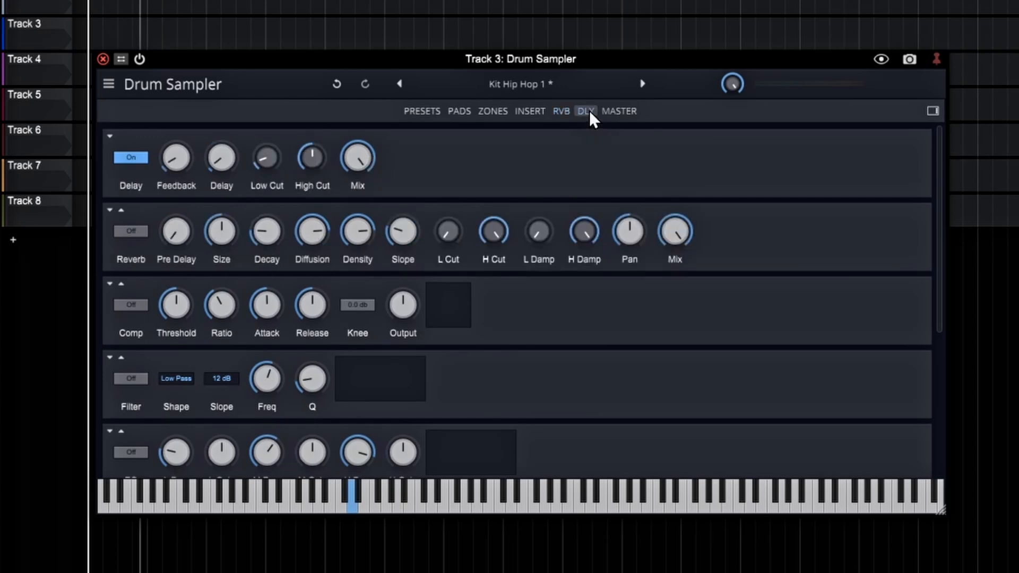
pyautogui.click(624, 113)
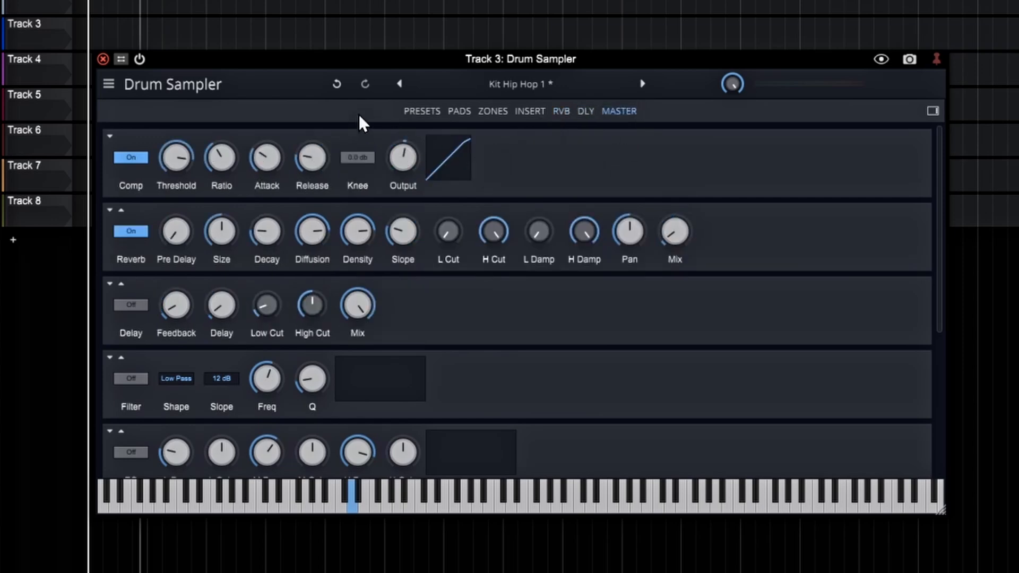
# Return to the pad view and check the Snare pad's drum icon and colour options without changing them.
pyautogui.click(460, 111)
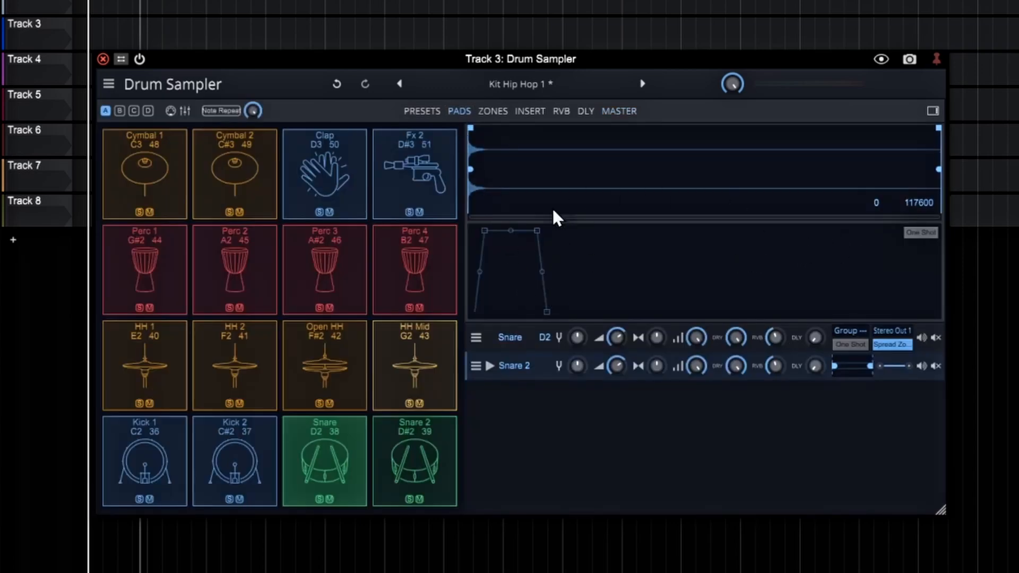
pyautogui.click(475, 339)
pyautogui.moveTo(508, 364)
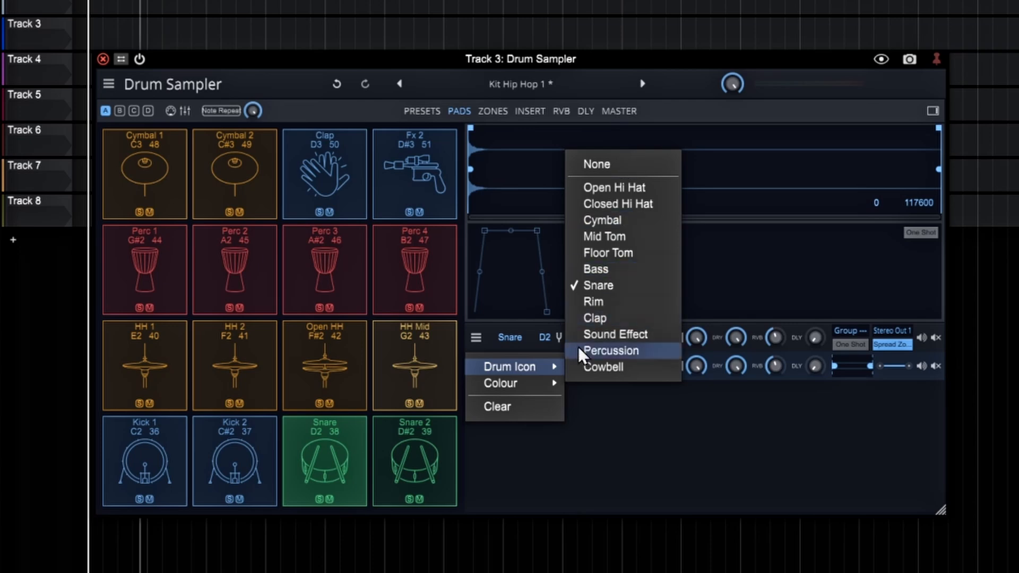
pyautogui.moveTo(517, 388)
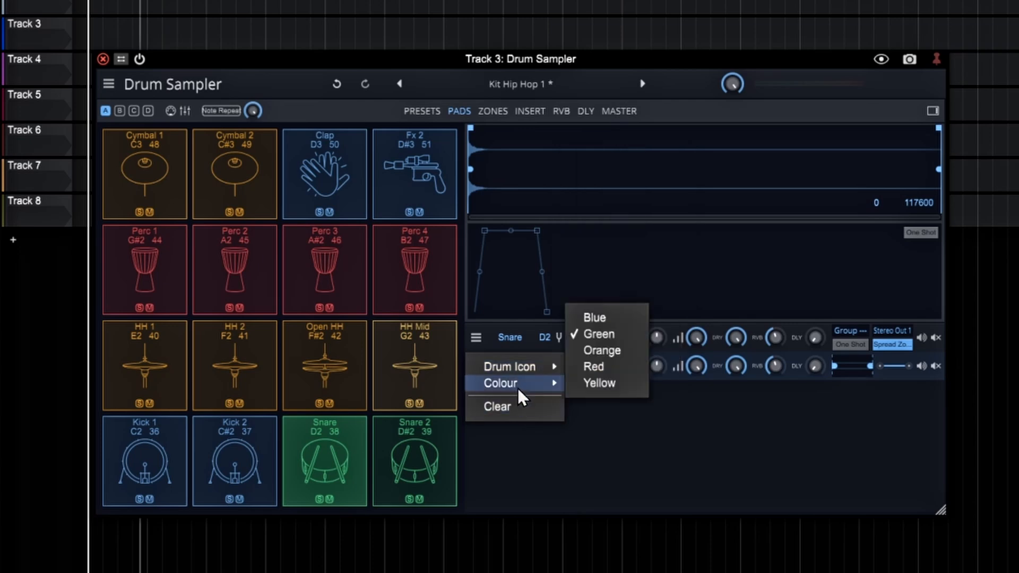
pyautogui.click(645, 444)
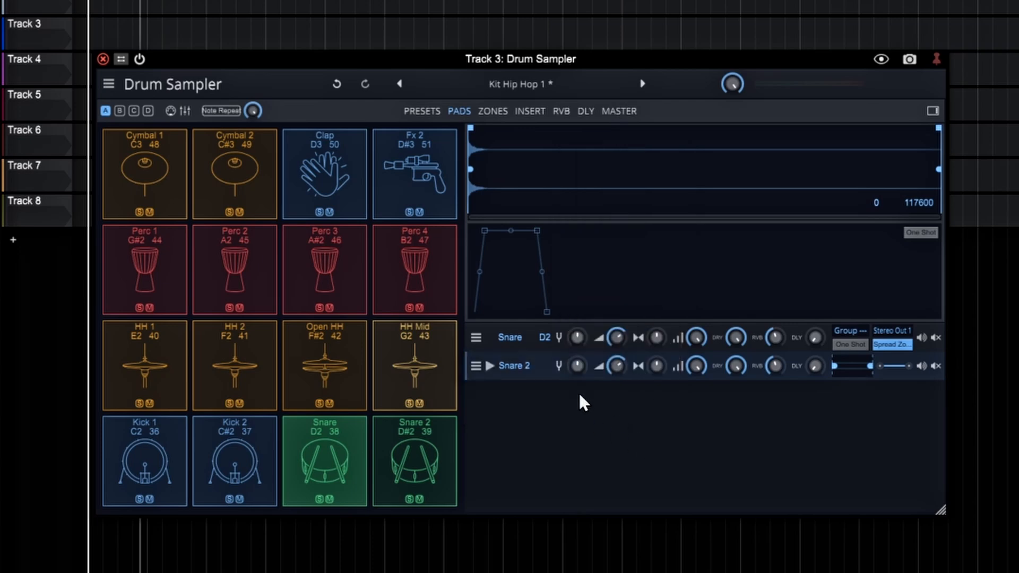
# Check the options of the Snare pad's Snare 2 sound layer and audition that layer.
pyautogui.click(476, 367)
pyautogui.click(629, 407)
pyautogui.click(490, 366)
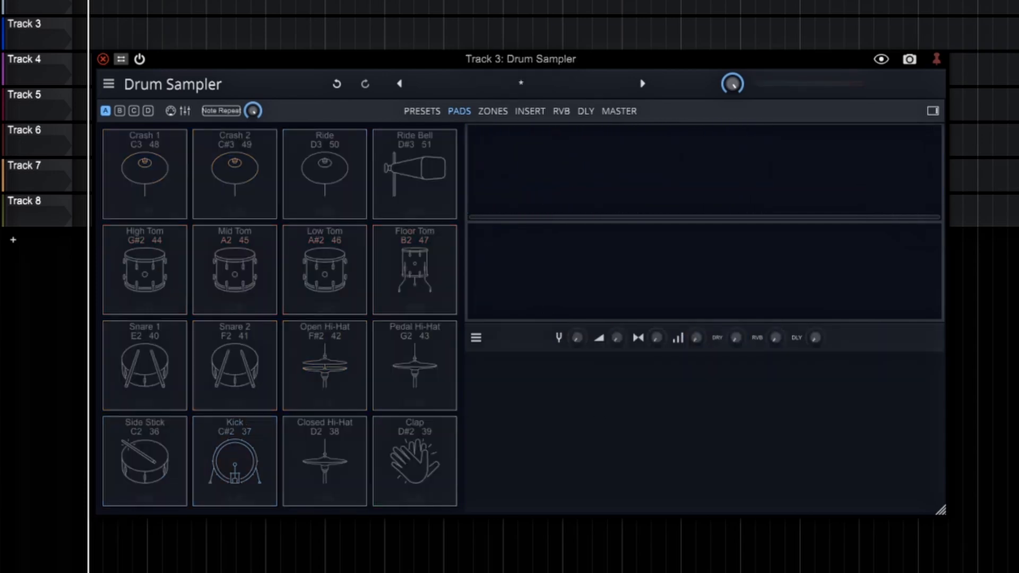
# Load the X Kick Bio sample onto the empty kit's Side Stick pad and adjust its layer's gain.
pyautogui.moveTo(78, 291); pyautogui.dragTo(146, 444)
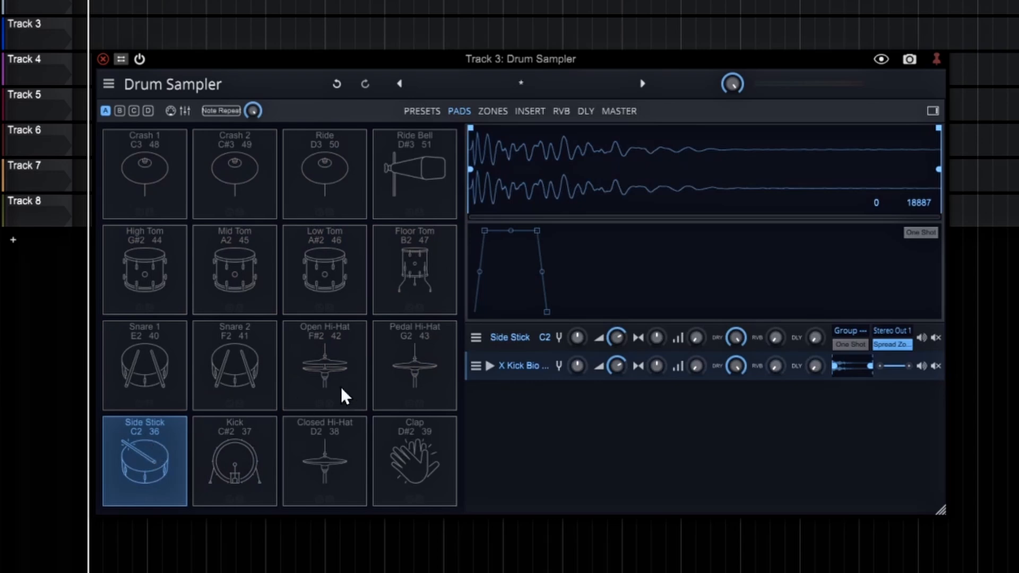
pyautogui.click(139, 450)
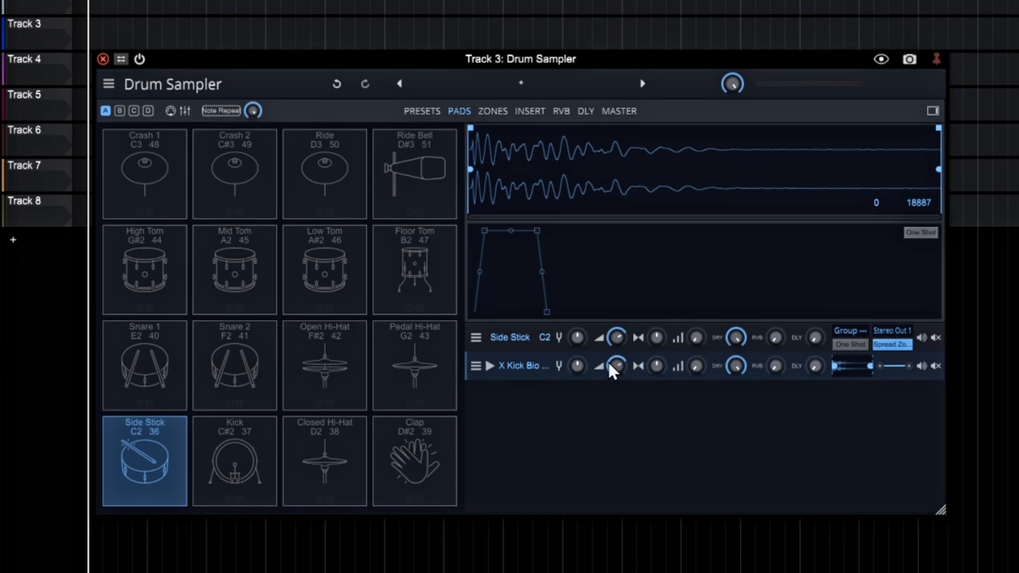
pyautogui.moveTo(615, 365)
pyautogui.mouseDown()
pyautogui.moveTo(620, 419)
pyautogui.moveTo(620, 372)
pyautogui.mouseUp()
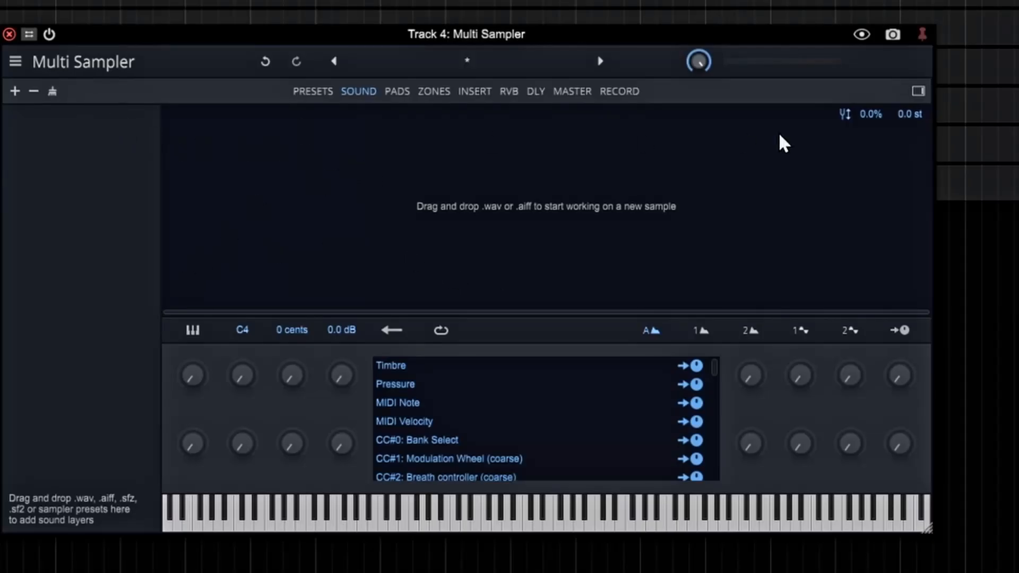
# Show the Multi Sampler's scratchpad with the Cymatics sample and examine the instrument's voice and sound-layer playback options.
pyautogui.click(919, 90)
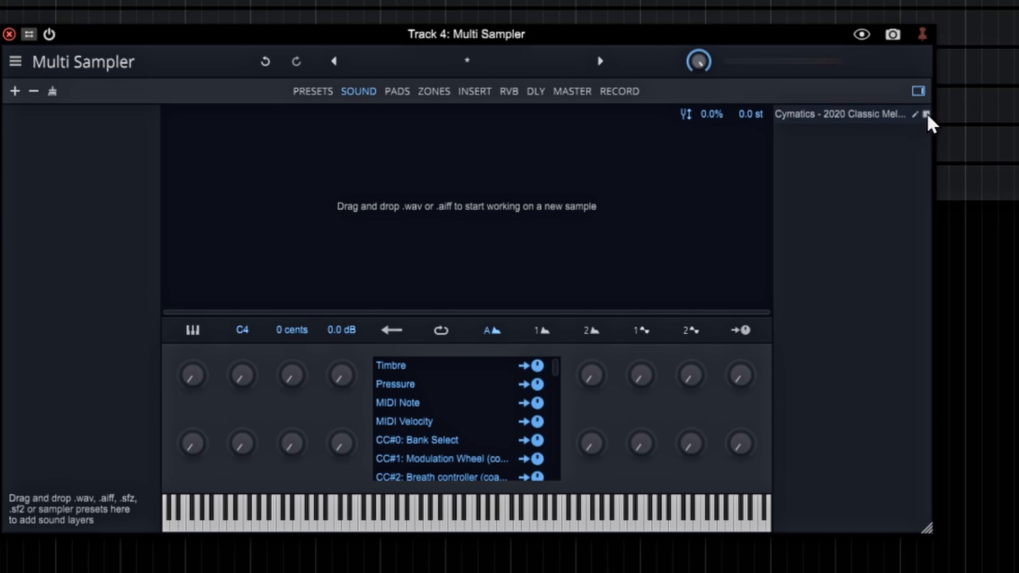
pyautogui.click(831, 115)
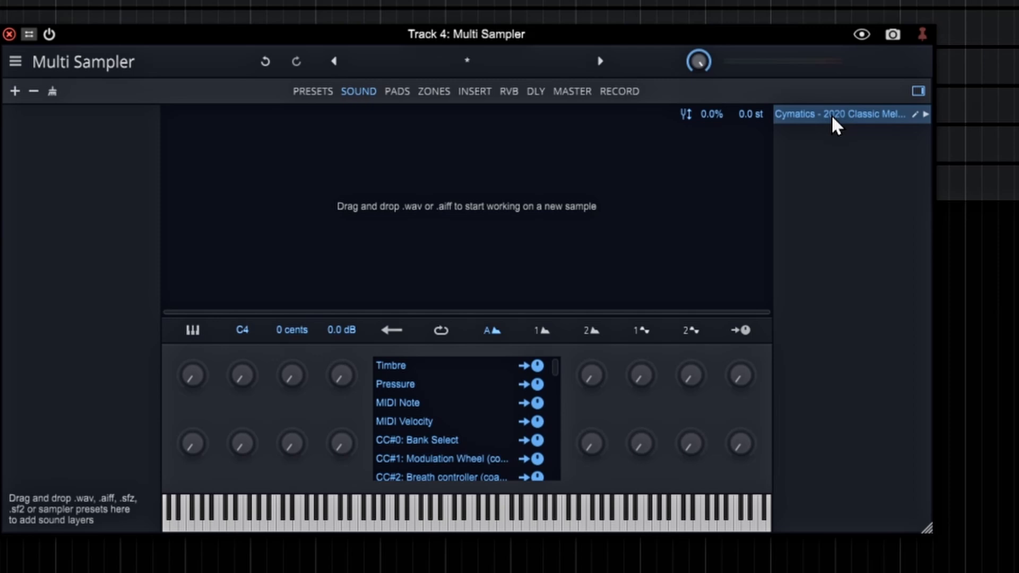
pyautogui.click(15, 63)
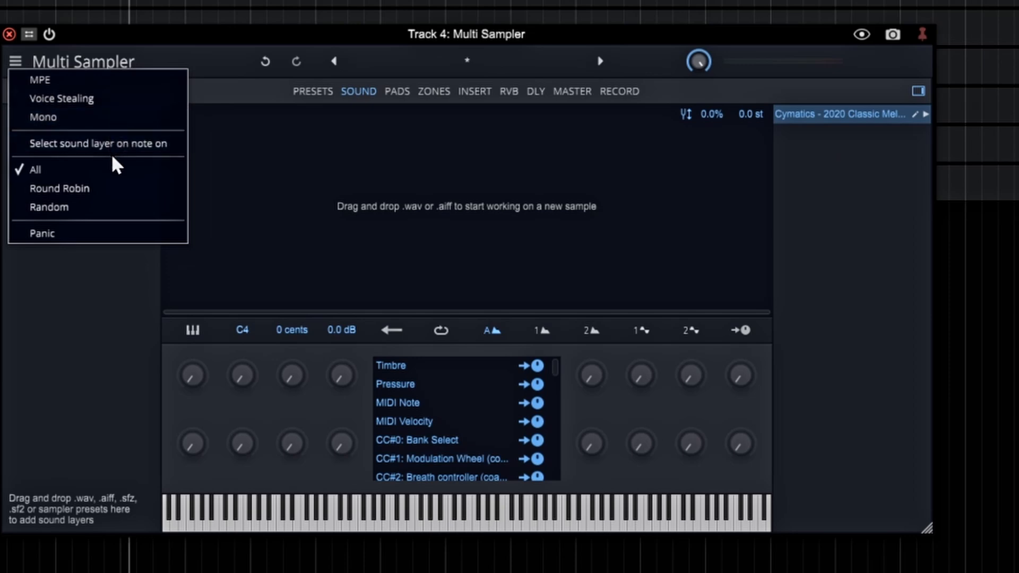
pyautogui.click(70, 305)
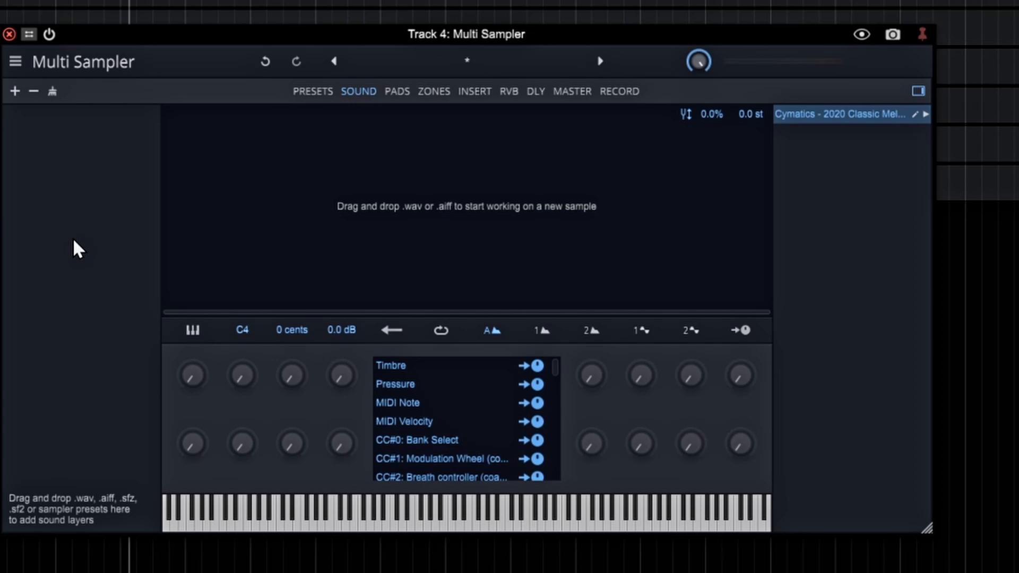
pyautogui.click(11, 60)
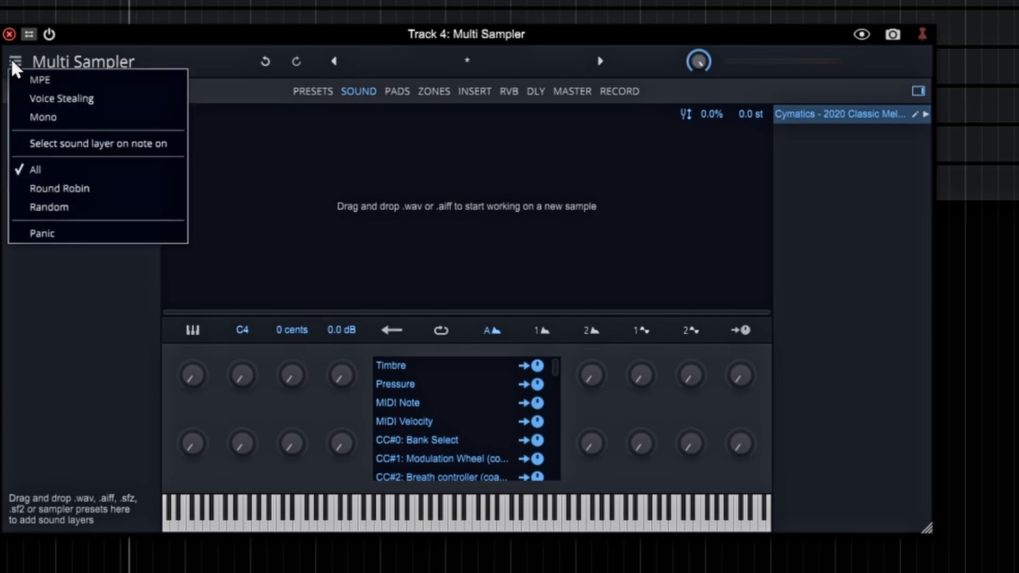
pyautogui.click(11, 60)
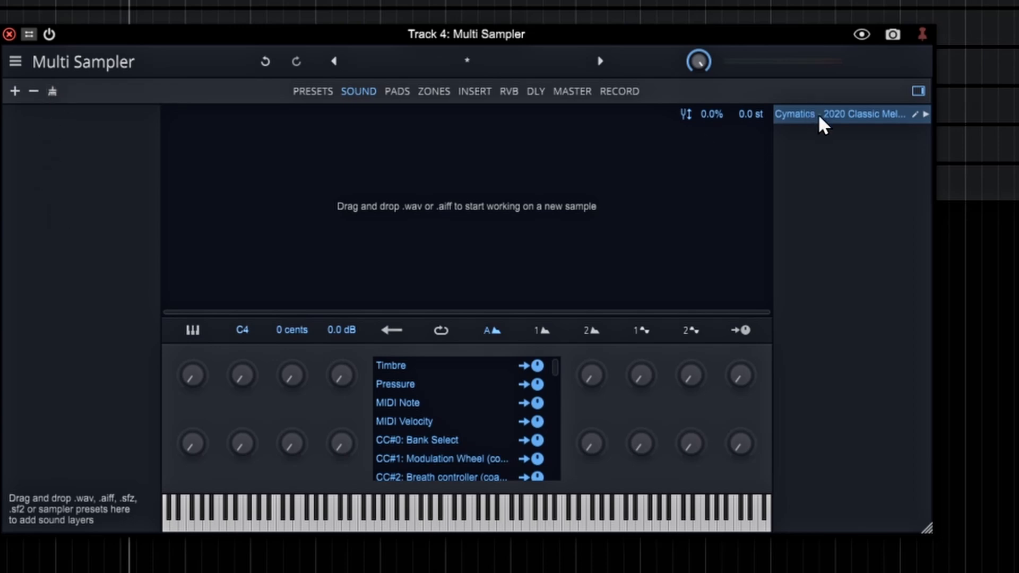
# Try adding the Cymatics and X Kick Bio Polar samples as sound layers, and clear all sound layers.
pyautogui.moveTo(820, 117); pyautogui.dragTo(104, 140)
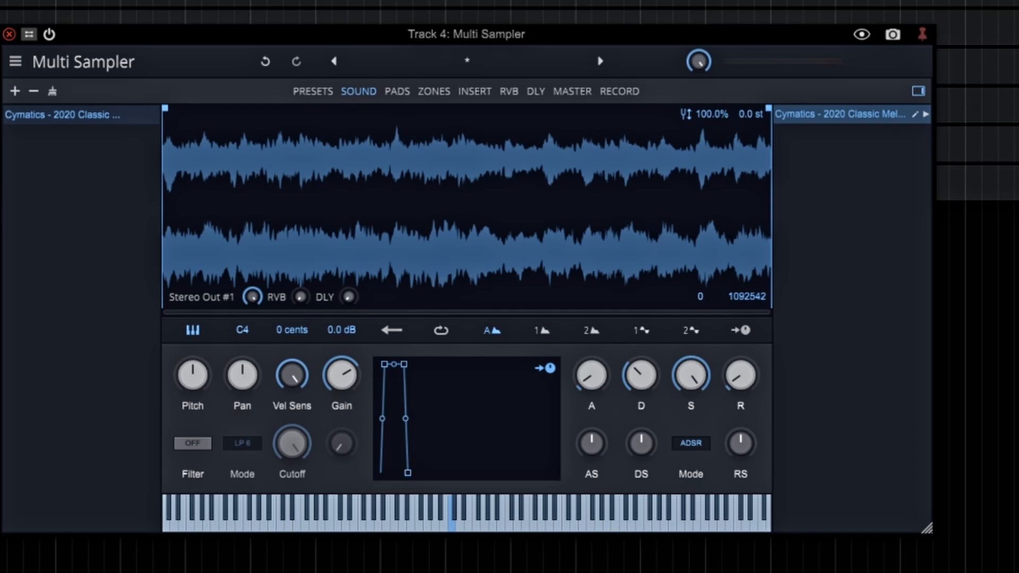
pyautogui.moveTo(2, 196); pyautogui.dragTo(122, 191)
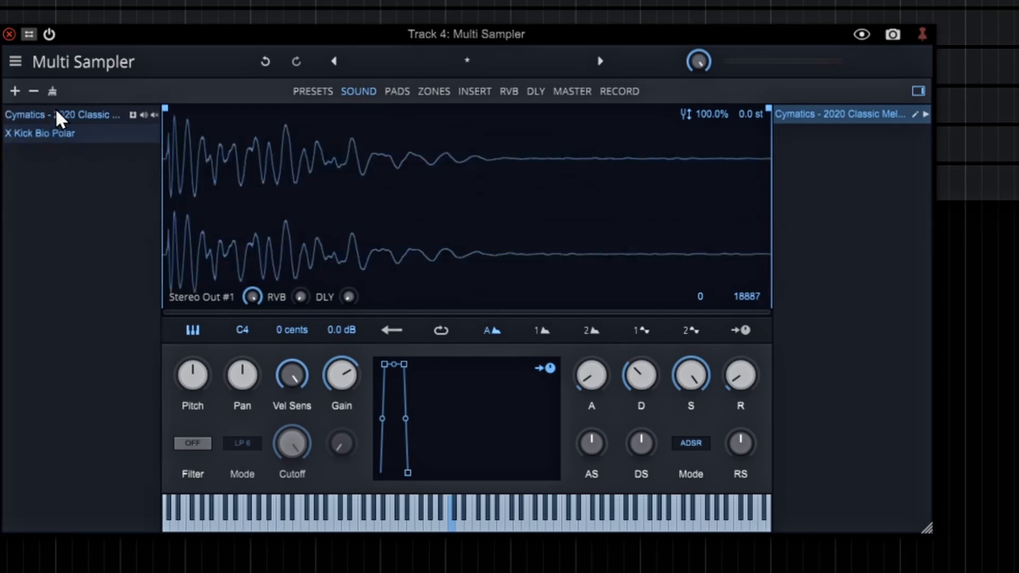
pyautogui.click(53, 91)
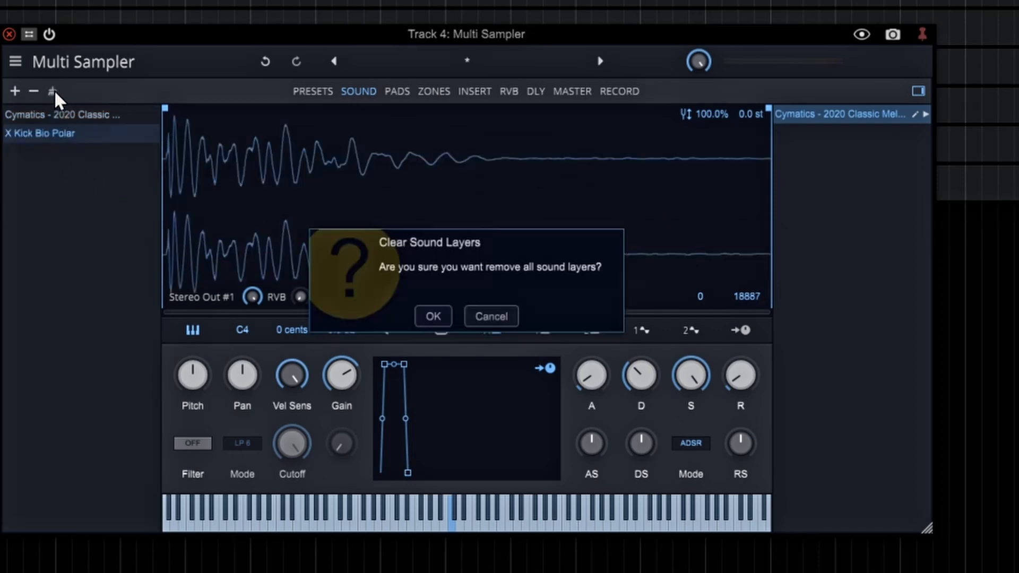
pyautogui.click(434, 317)
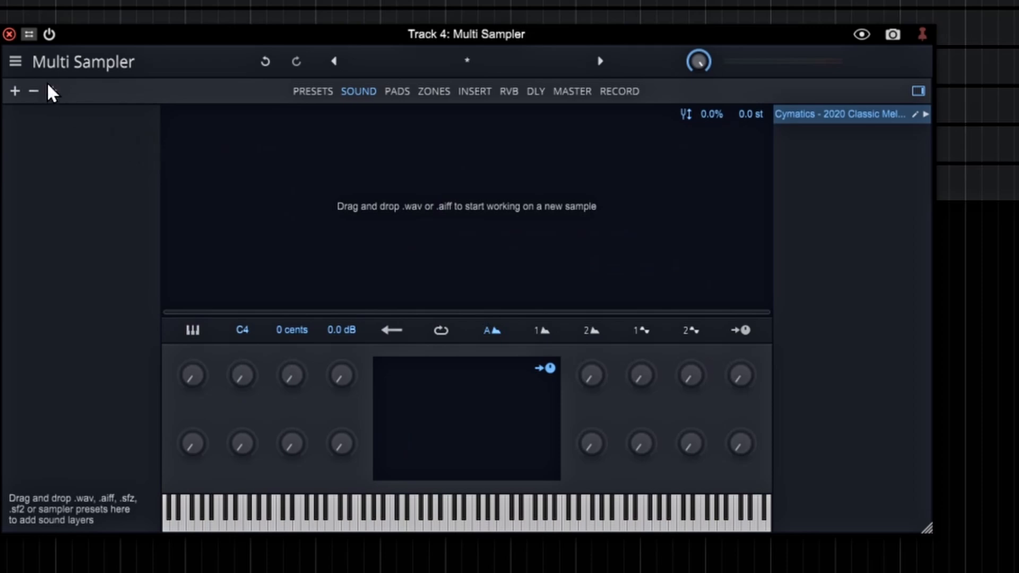
# Try the Rise 1 preset in place of a new empty layer by auditioning it, and remove its sound layer.
pyautogui.click(14, 91)
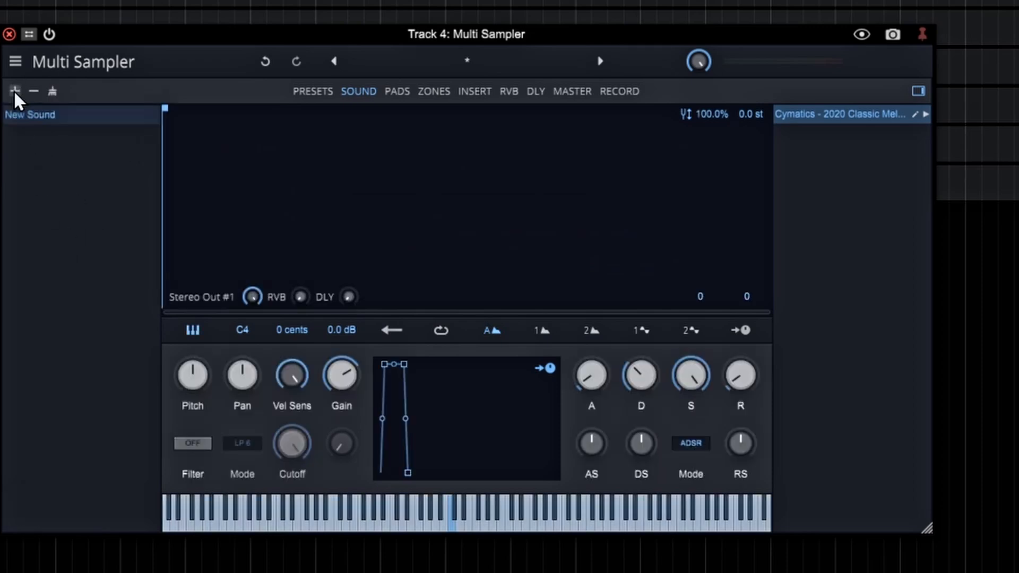
pyautogui.moveTo(56, 122)
pyautogui.click(463, 59)
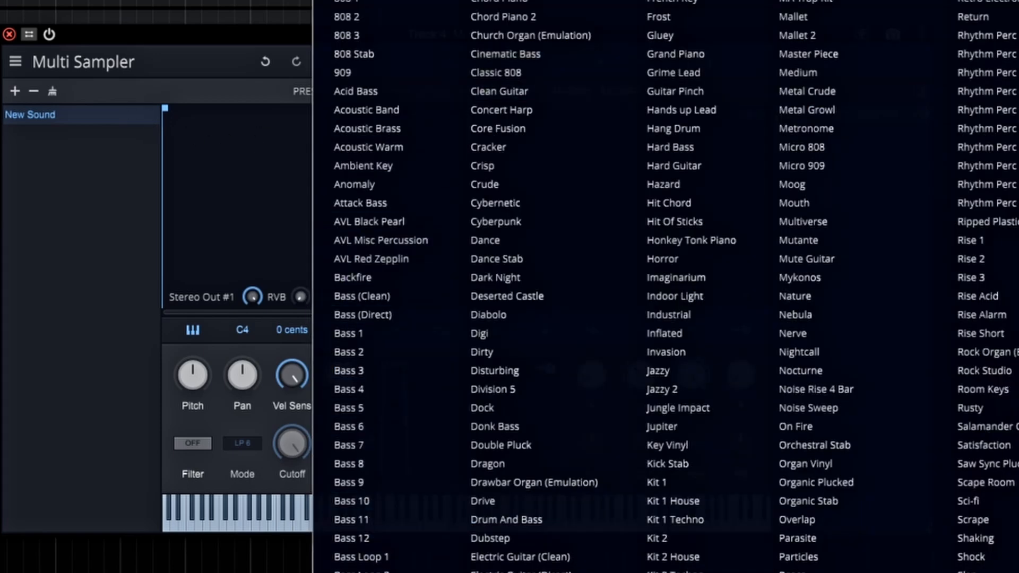
pyautogui.click(1001, 240)
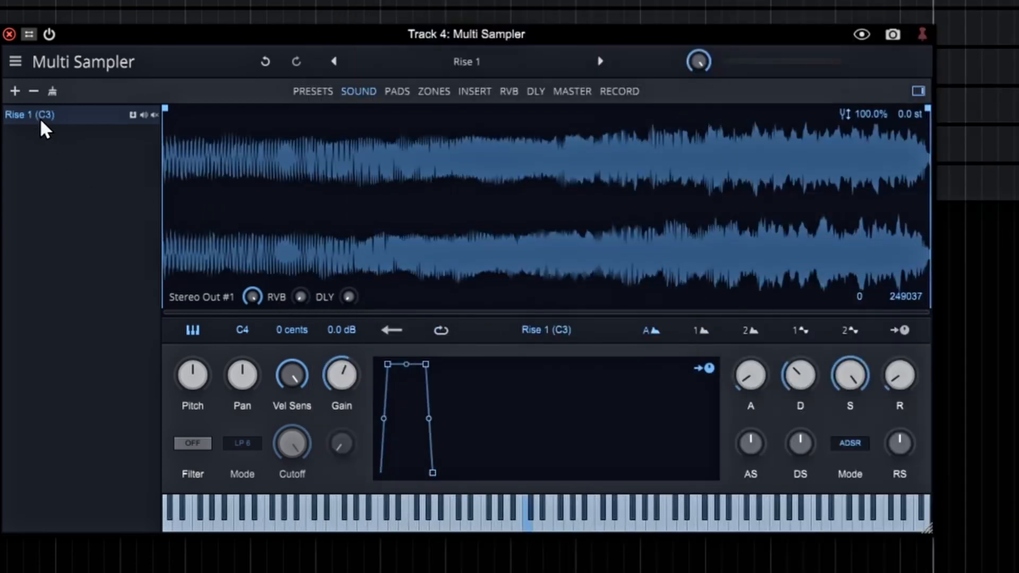
pyautogui.click(528, 521)
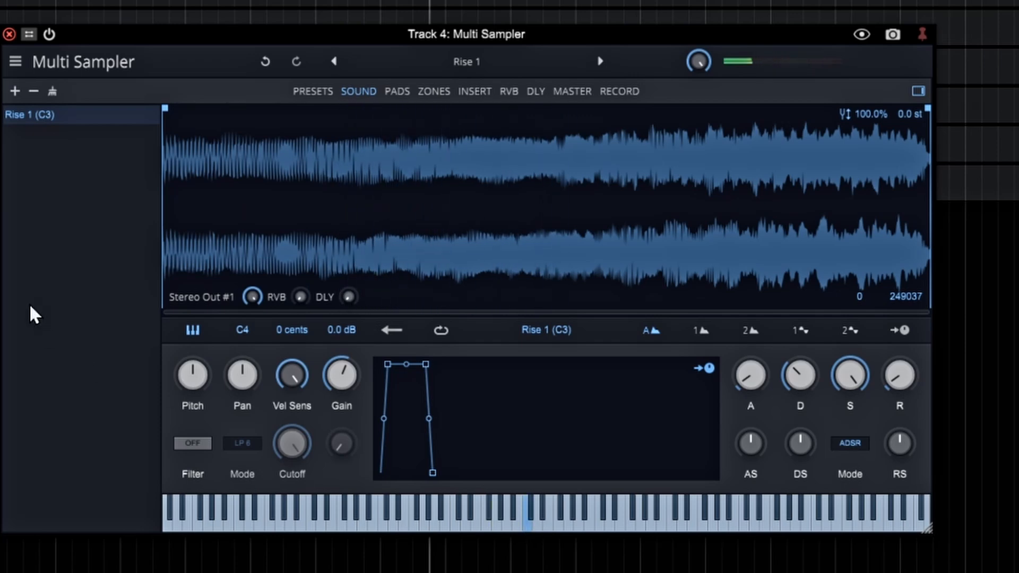
pyautogui.click(34, 92)
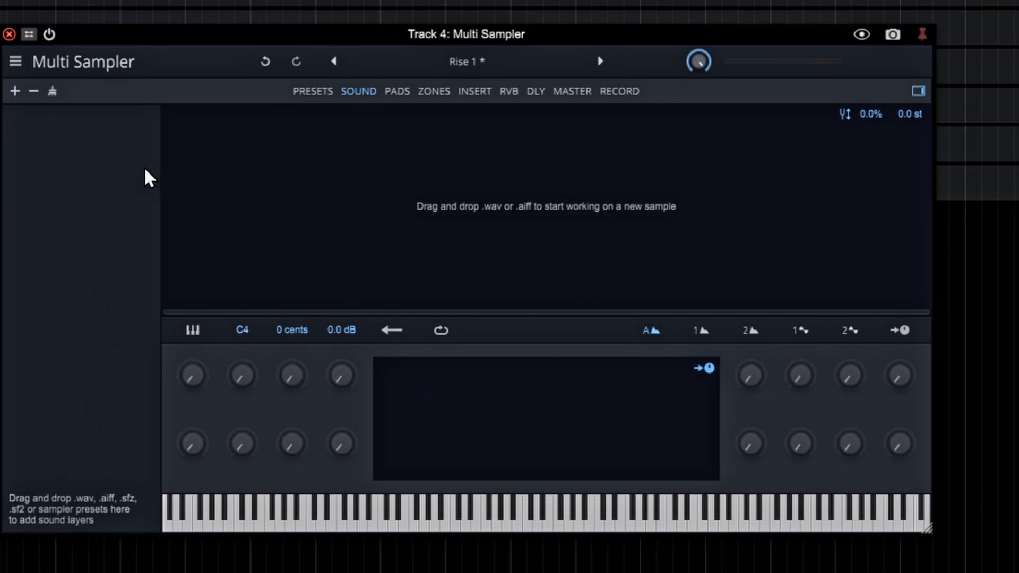
# Load the scratchpad's Cymatics sample into the recorder and slice it automatically on the beat with slightly raised slider setting.
pyautogui.click(919, 92)
pyautogui.click(621, 92)
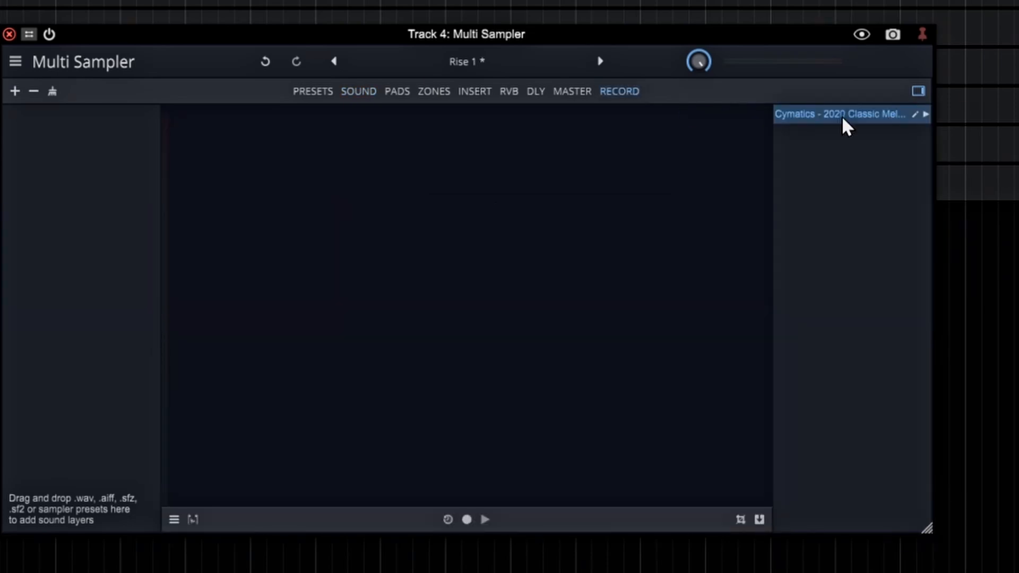
pyautogui.moveTo(842, 115); pyautogui.dragTo(482, 177)
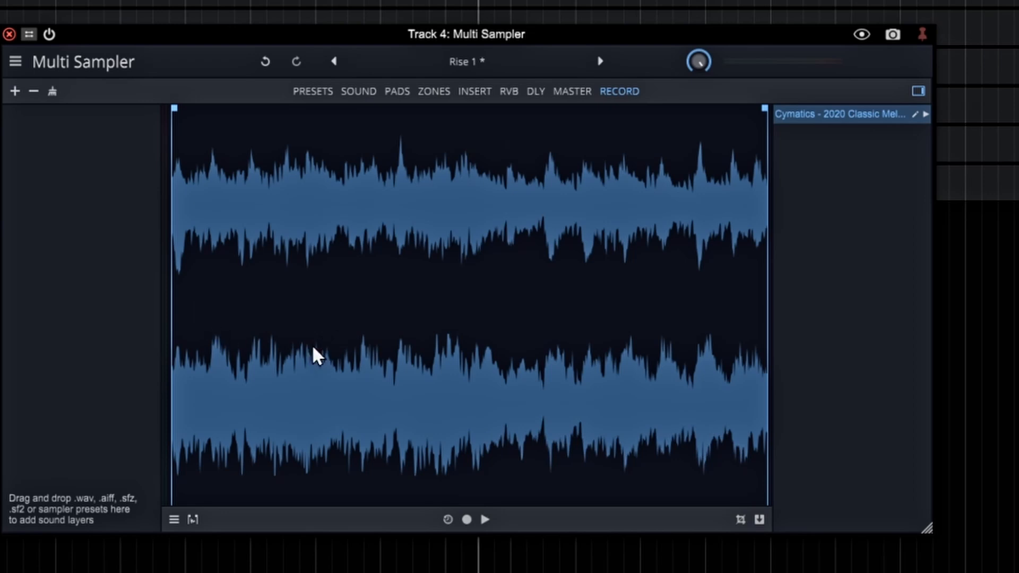
pyautogui.click(741, 520)
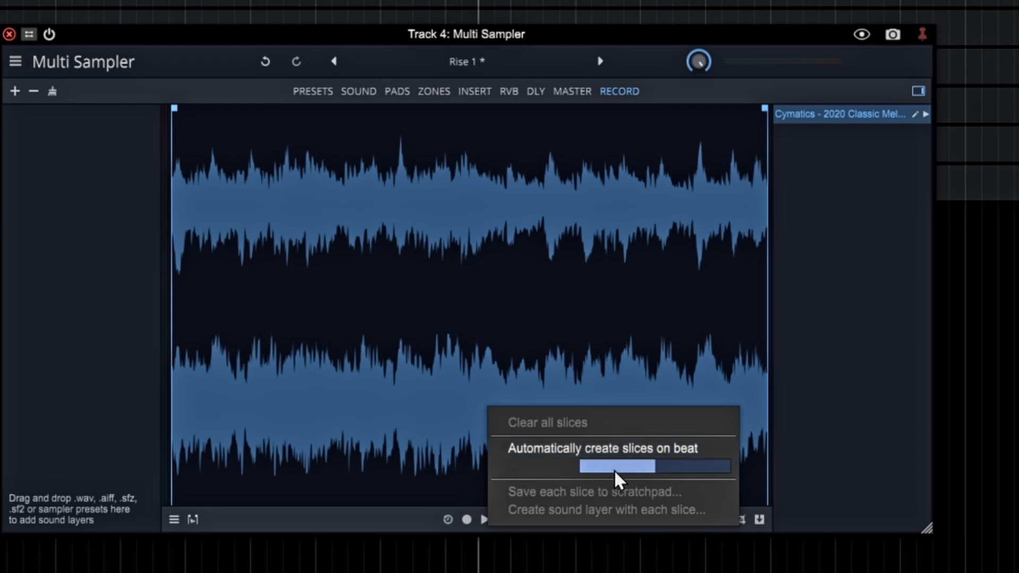
pyautogui.moveTo(654, 466)
pyautogui.mouseDown()
pyautogui.moveTo(603, 464)
pyautogui.moveTo(668, 467)
pyautogui.mouseUp()
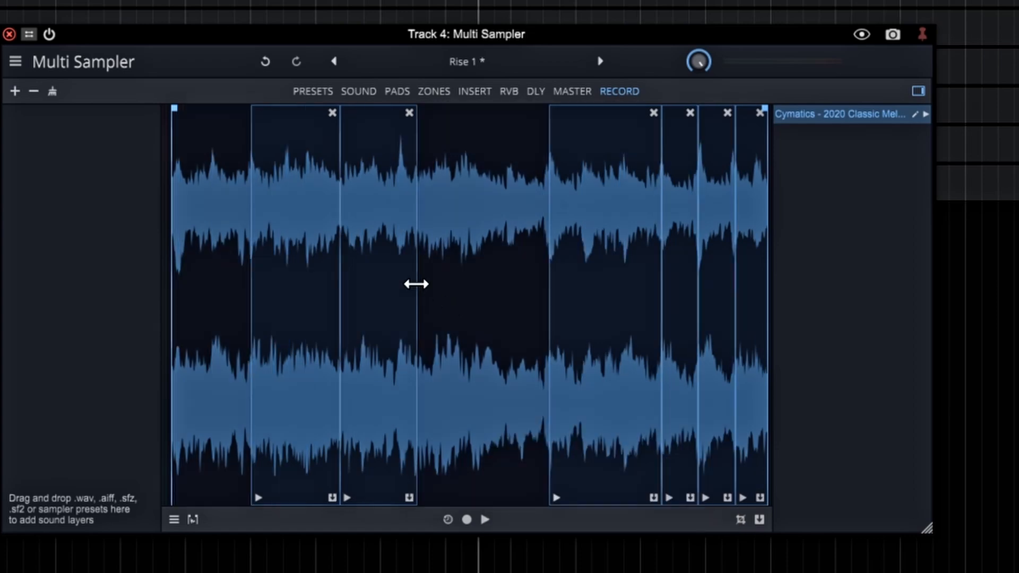
# Extend the end of the second slice into the unsliced gap and audition the gap and the first slice.
pyautogui.moveTo(416, 284); pyautogui.dragTo(450, 283)
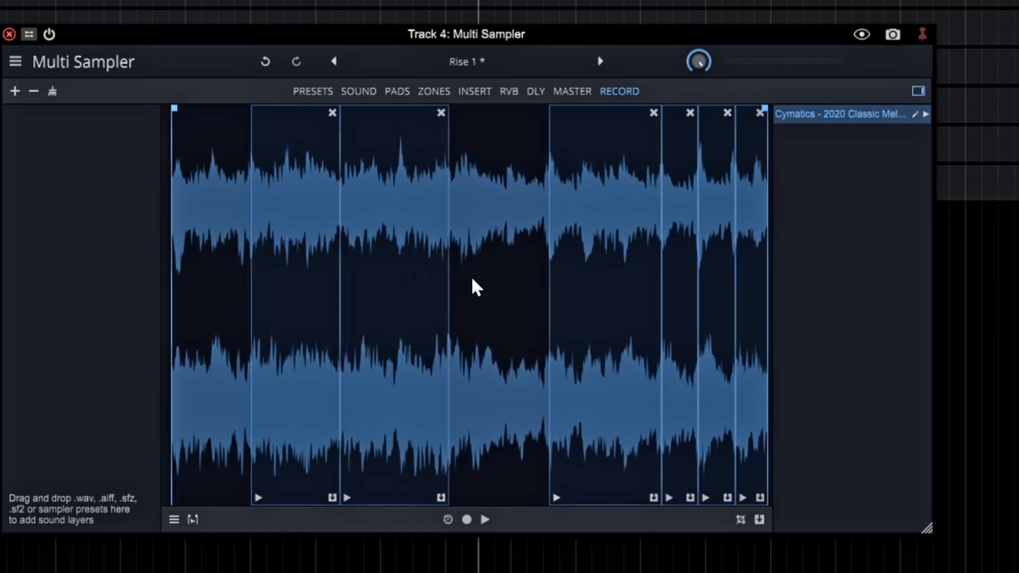
pyautogui.click(489, 272)
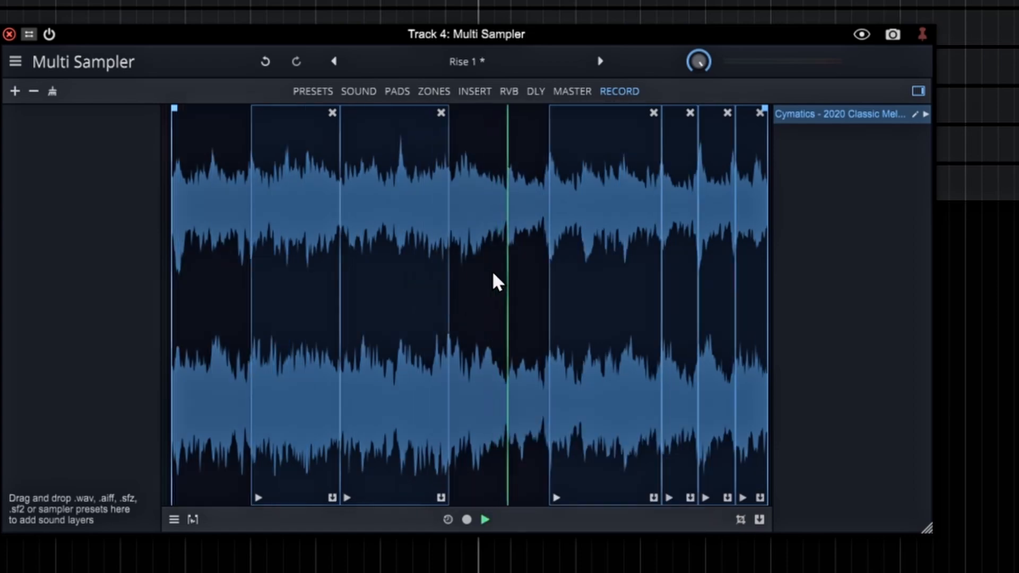
pyautogui.click(485, 520)
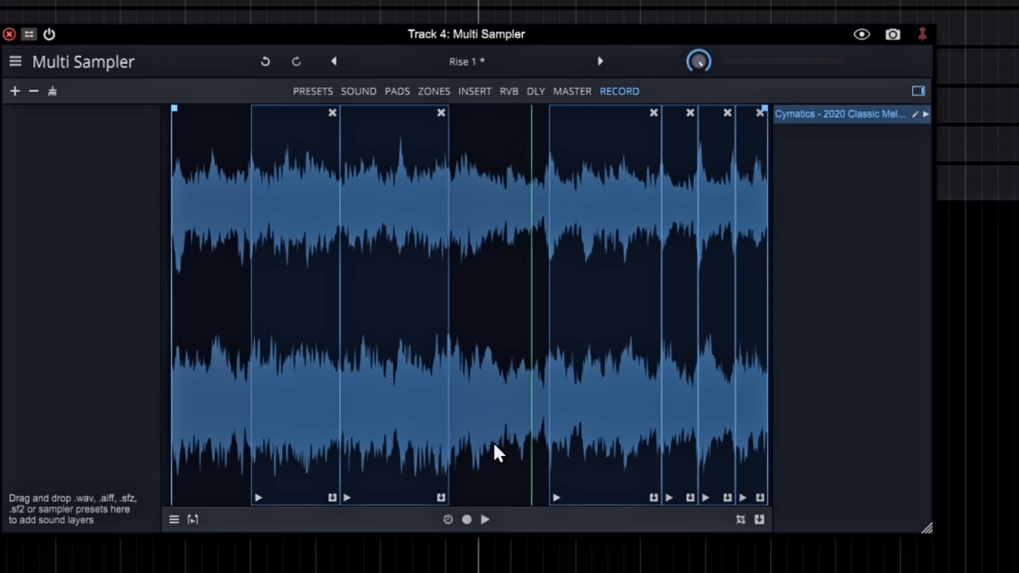
pyautogui.click(522, 281)
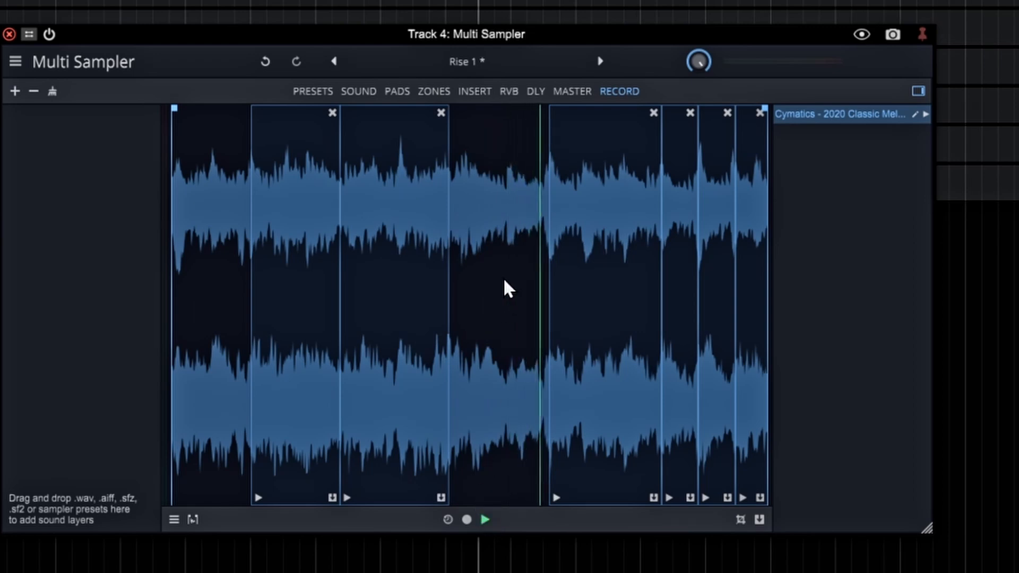
pyautogui.click(484, 519)
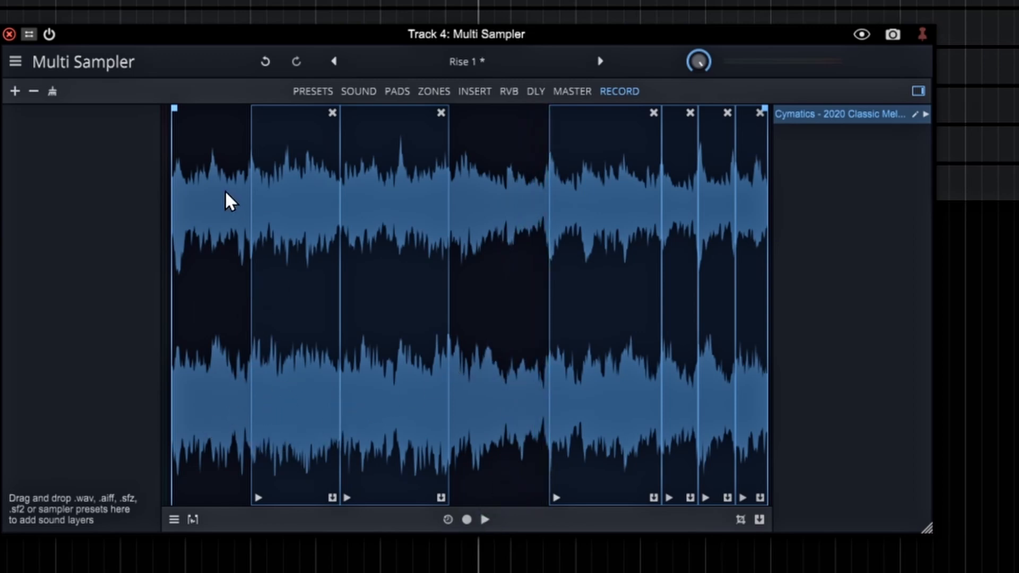
pyautogui.click(260, 357)
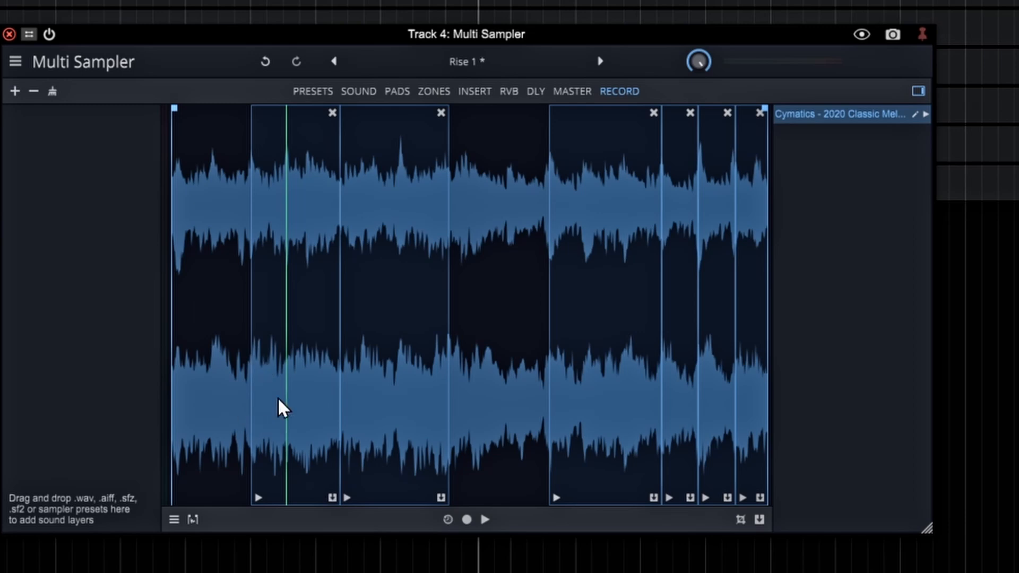
# Create a new sound layer from the first slice under the suggested name and audition it on the keyboard.
pyautogui.click(332, 497)
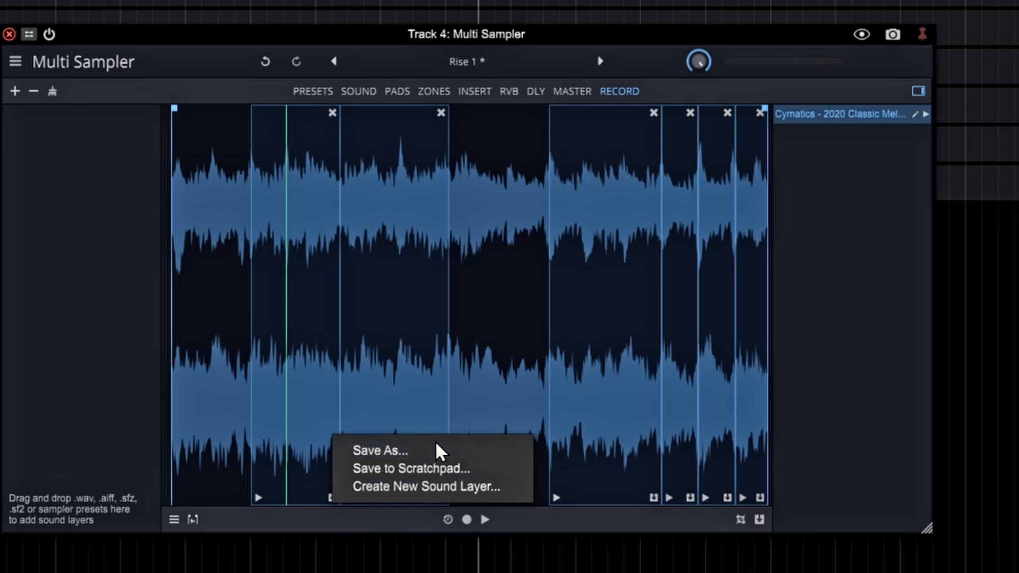
pyautogui.click(420, 487)
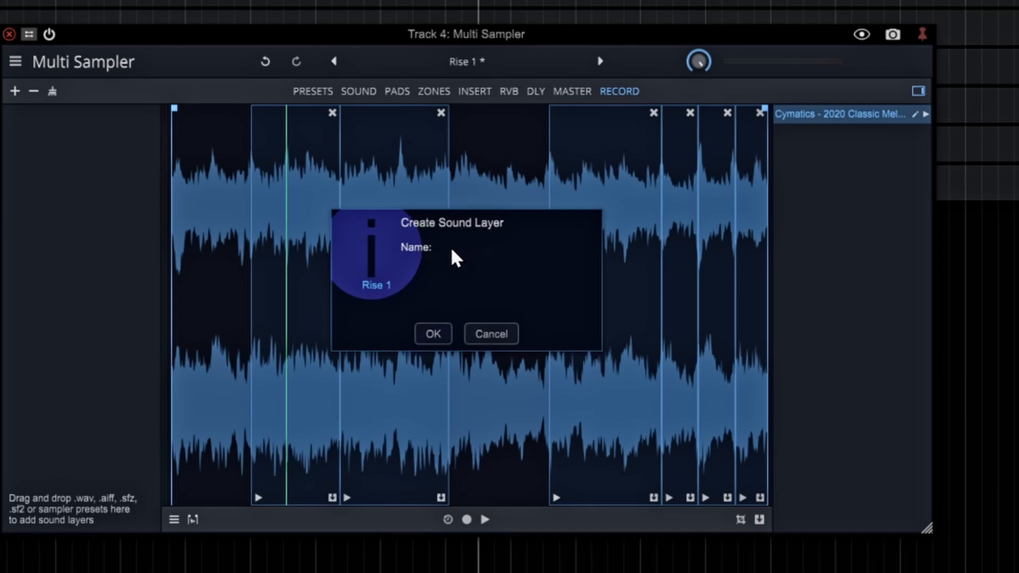
pyautogui.click(434, 334)
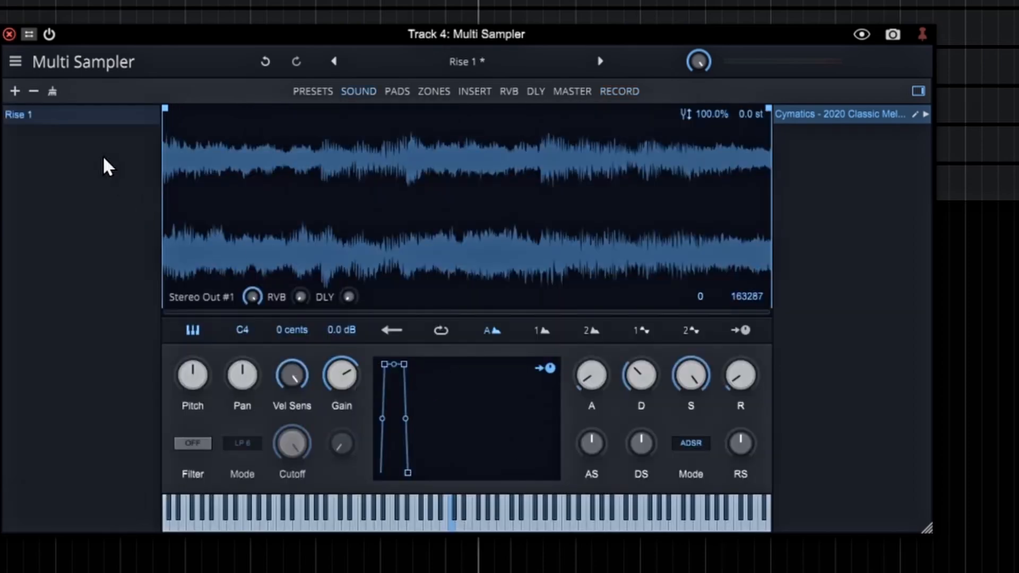
pyautogui.moveTo(5, 114)
pyautogui.click(447, 518)
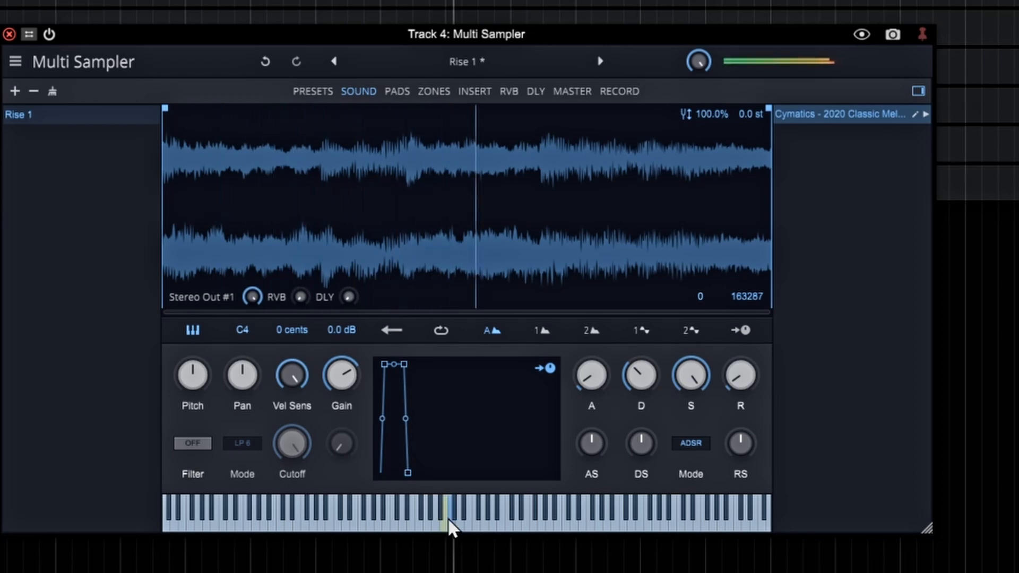
# Create another new sound layer from the recorder's second slice, accepting the suggested name.
pyautogui.click(620, 91)
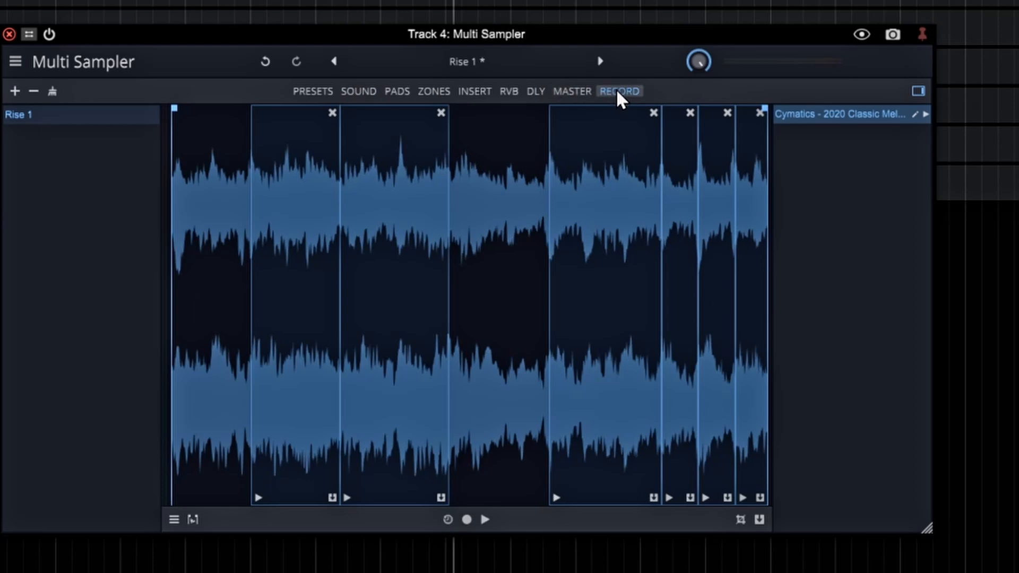
pyautogui.click(441, 497)
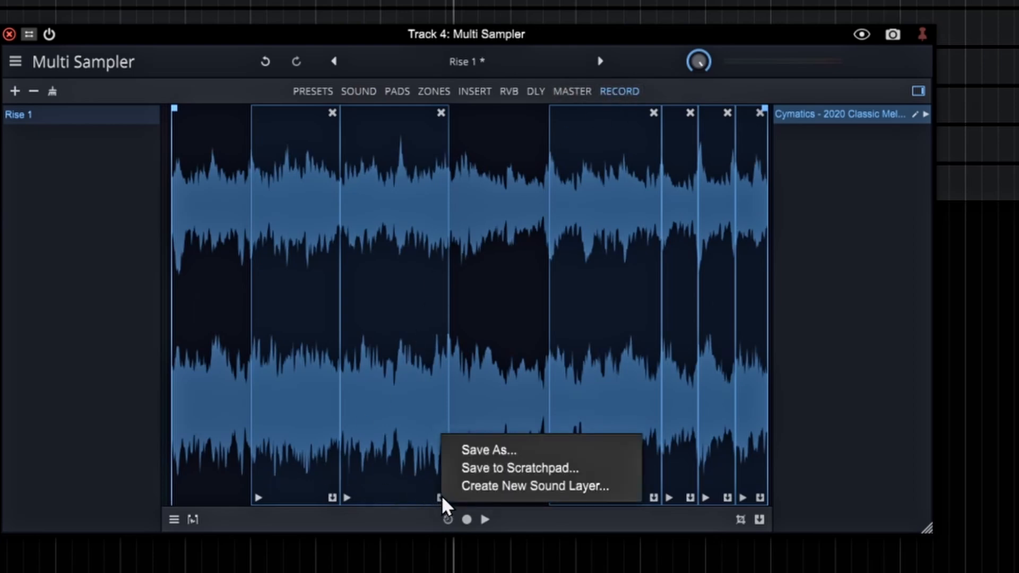
pyautogui.click(493, 486)
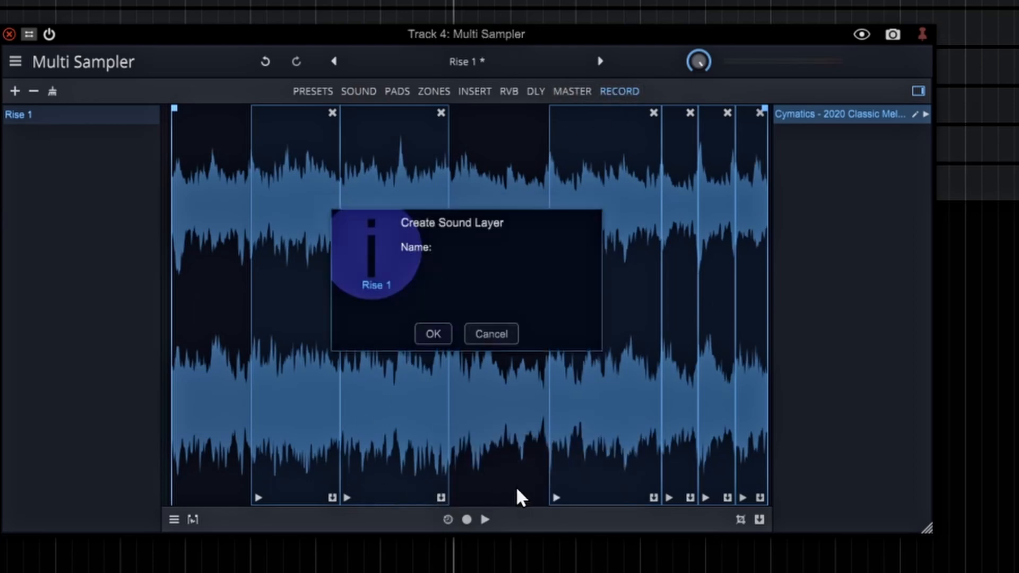
pyautogui.click(431, 334)
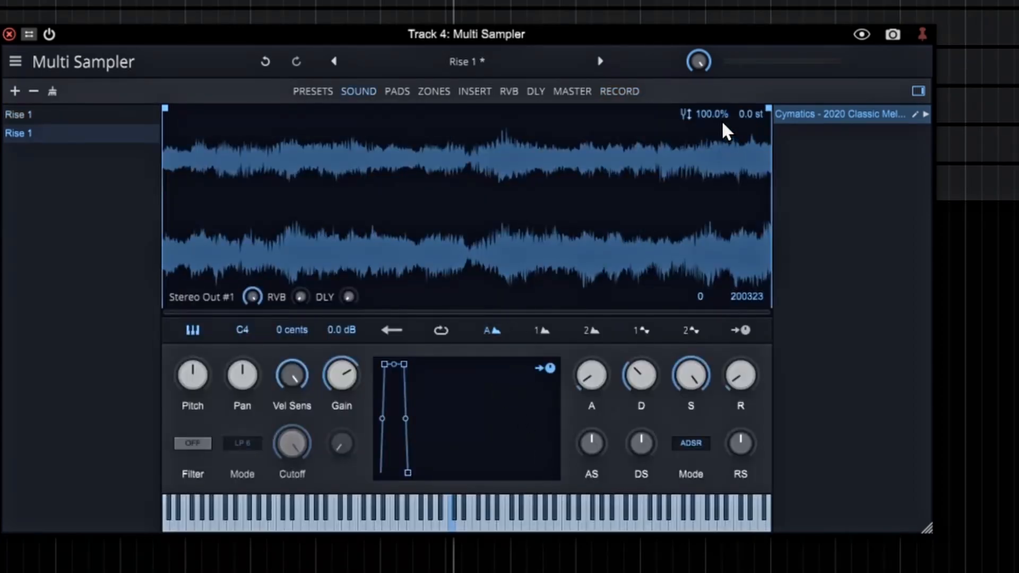
# Create a new sound layer from the recorder's whole sample, accepting the suggested name.
pyautogui.click(626, 96)
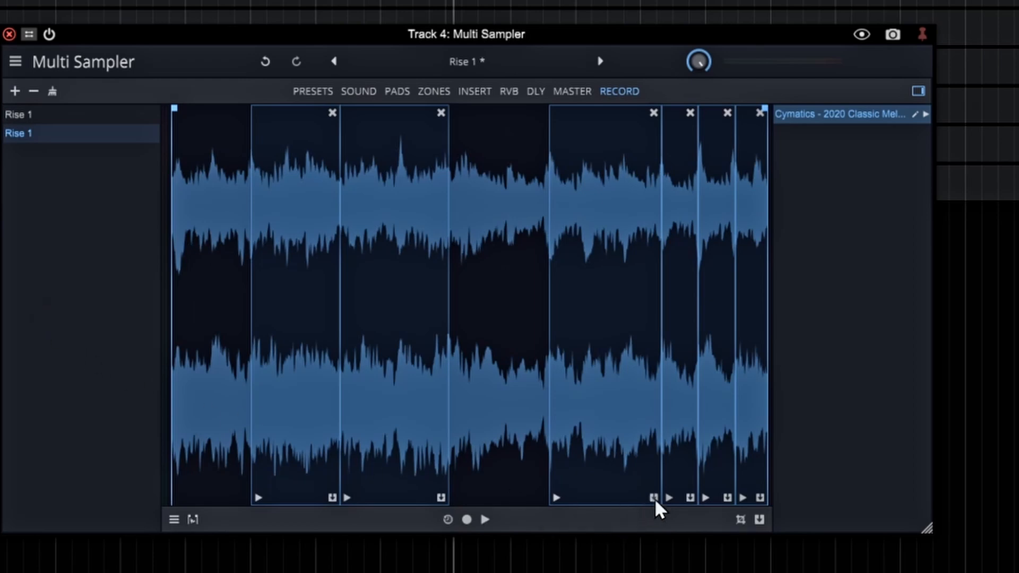
pyautogui.click(759, 520)
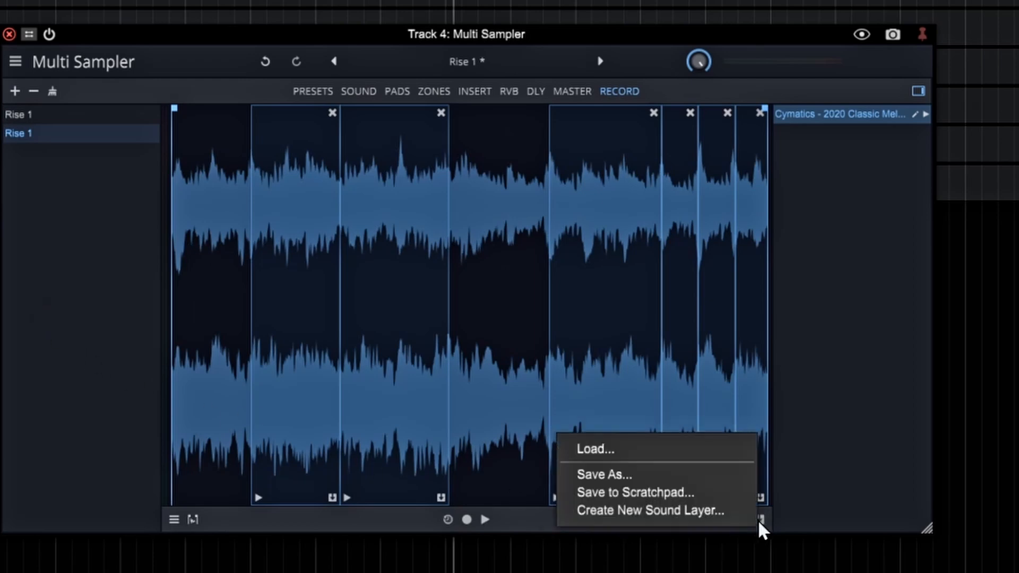
pyautogui.click(690, 513)
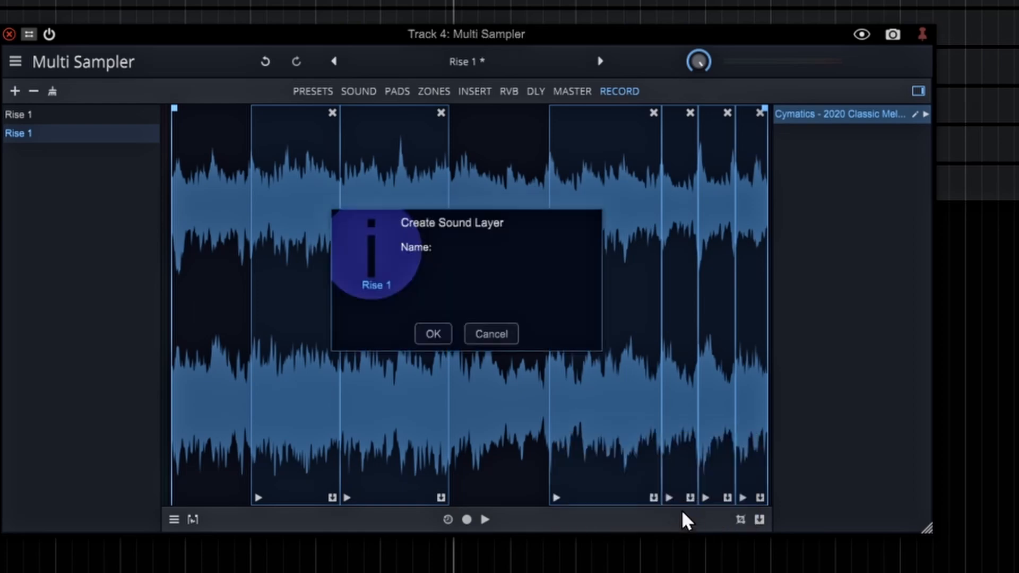
pyautogui.click(433, 334)
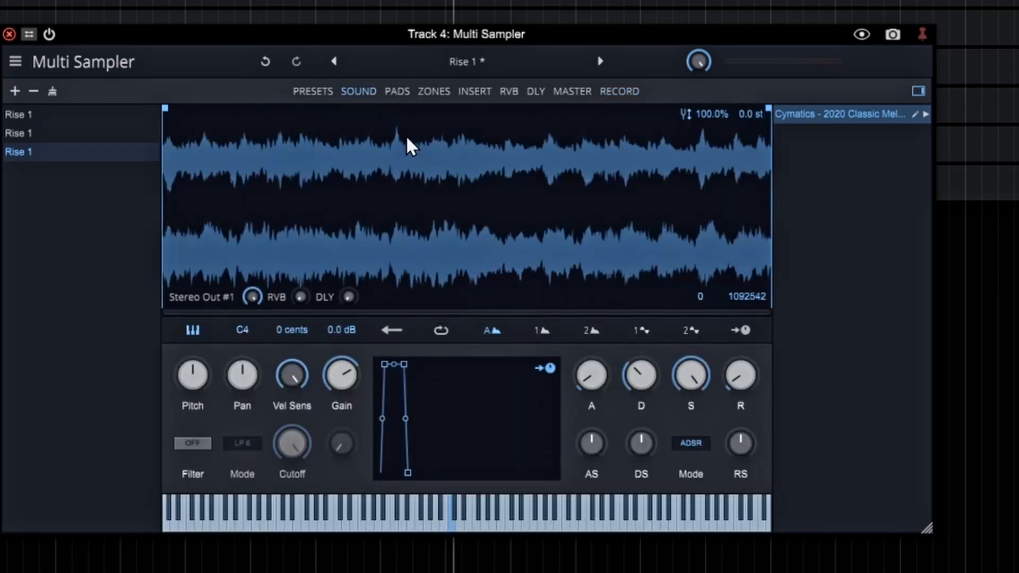
# Narrow the key zone of the third Rise 1 layer to the single note C4.
pyautogui.click(431, 95)
pyautogui.moveTo(161, 357); pyautogui.dragTo(453, 371)
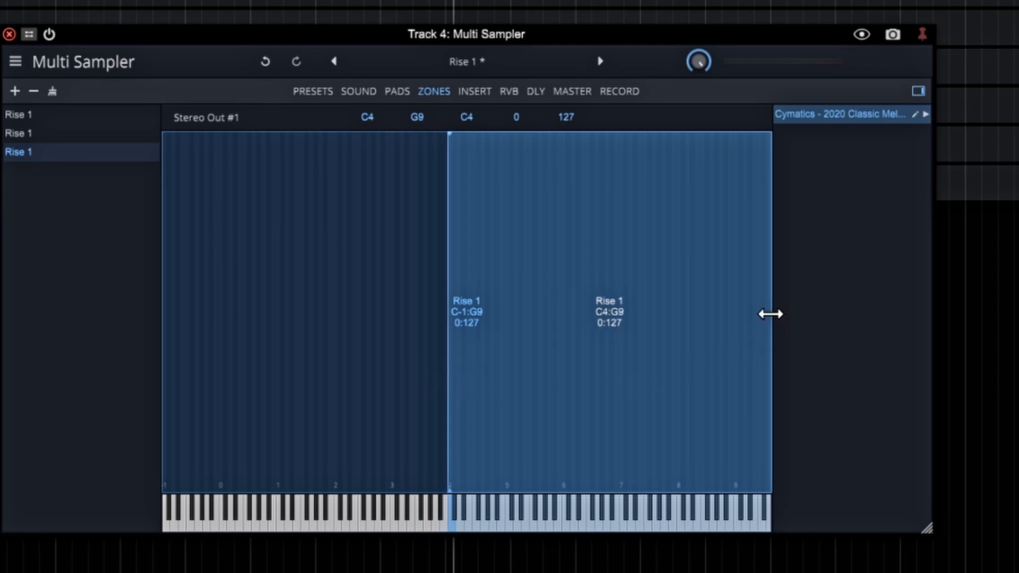
pyautogui.moveTo(770, 314); pyautogui.dragTo(452, 311)
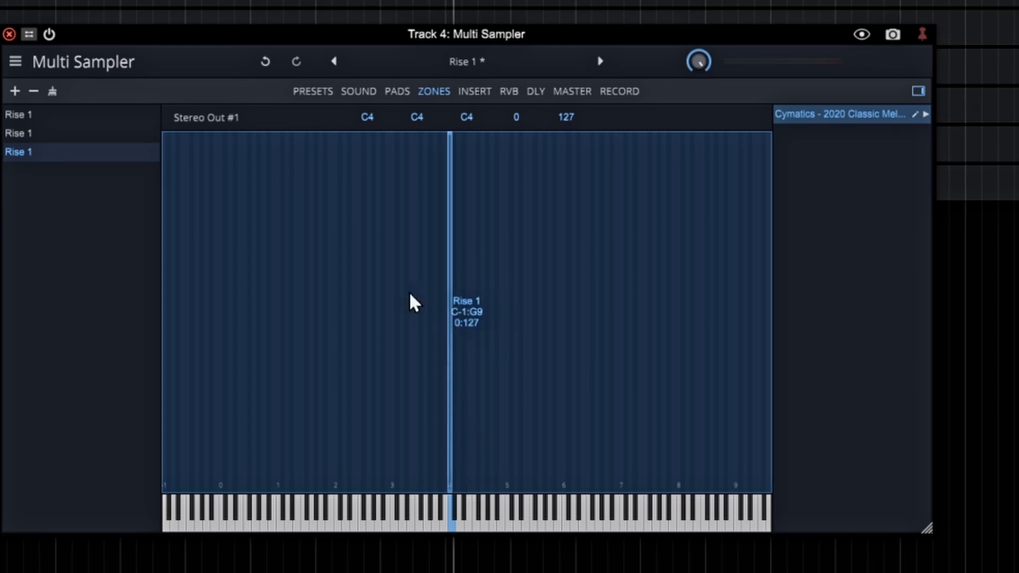
# Narrow the key zone of the second Rise 1 layer to the single note C#4.
pyautogui.click(30, 139)
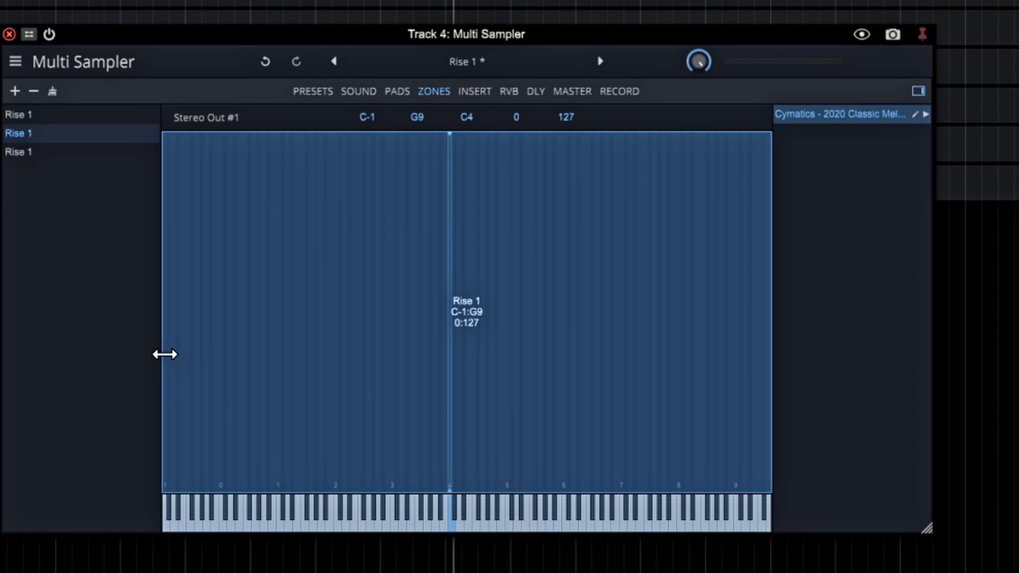
pyautogui.moveTo(164, 353); pyautogui.dragTo(457, 372)
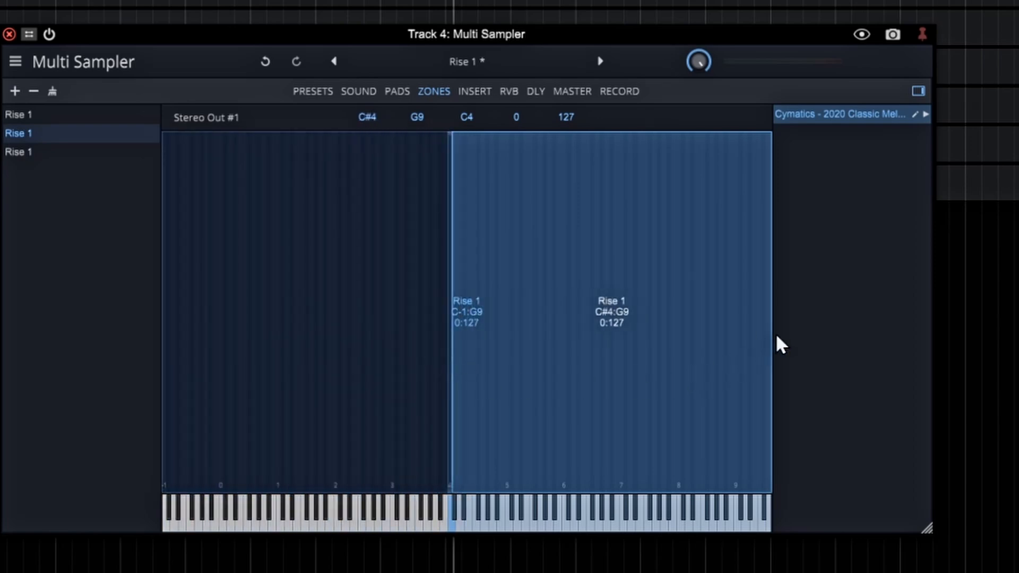
pyautogui.moveTo(771, 332); pyautogui.dragTo(450, 333)
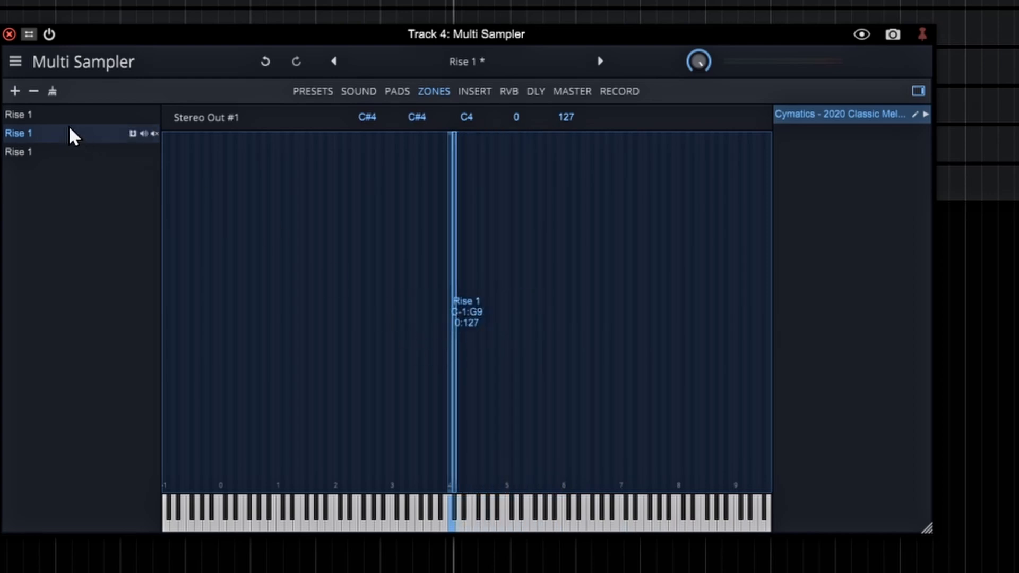
# Narrow the key zone of the first Rise 1 layer to the single note D4.
pyautogui.click(28, 113)
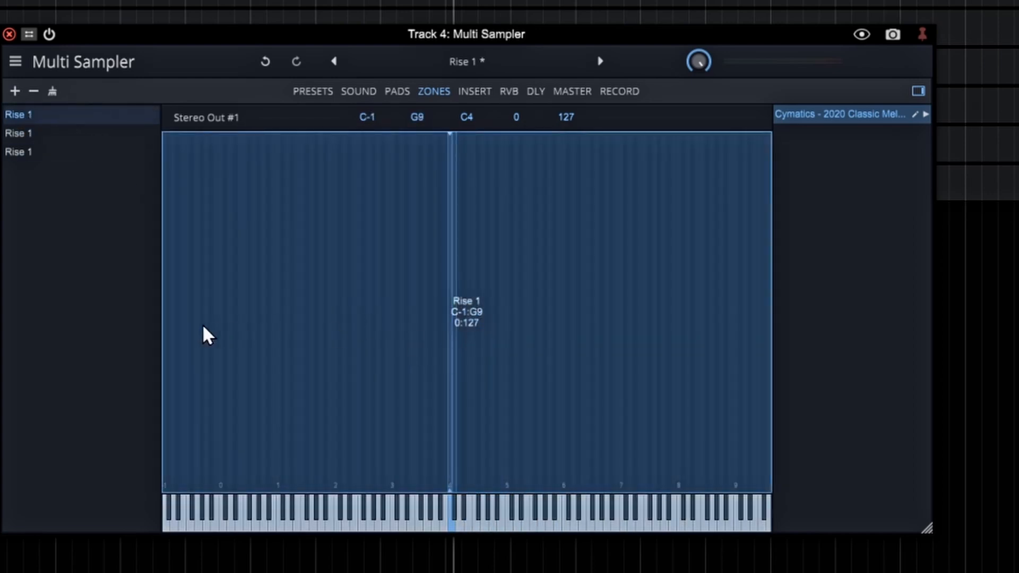
pyautogui.moveTo(163, 319); pyautogui.dragTo(461, 330)
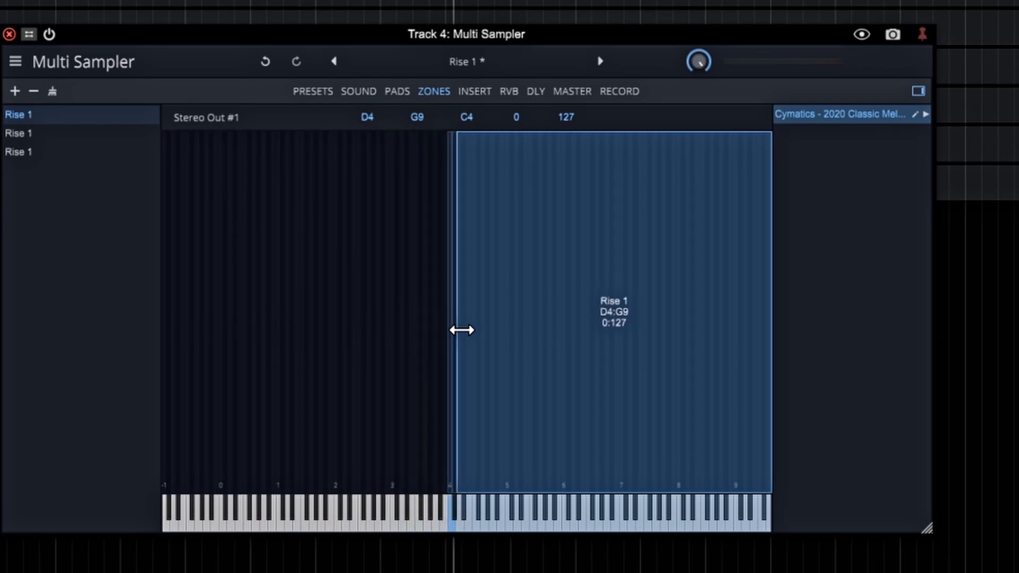
pyautogui.moveTo(462, 330); pyautogui.dragTo(460, 329)
pyautogui.moveTo(769, 295); pyautogui.dragTo(459, 297)
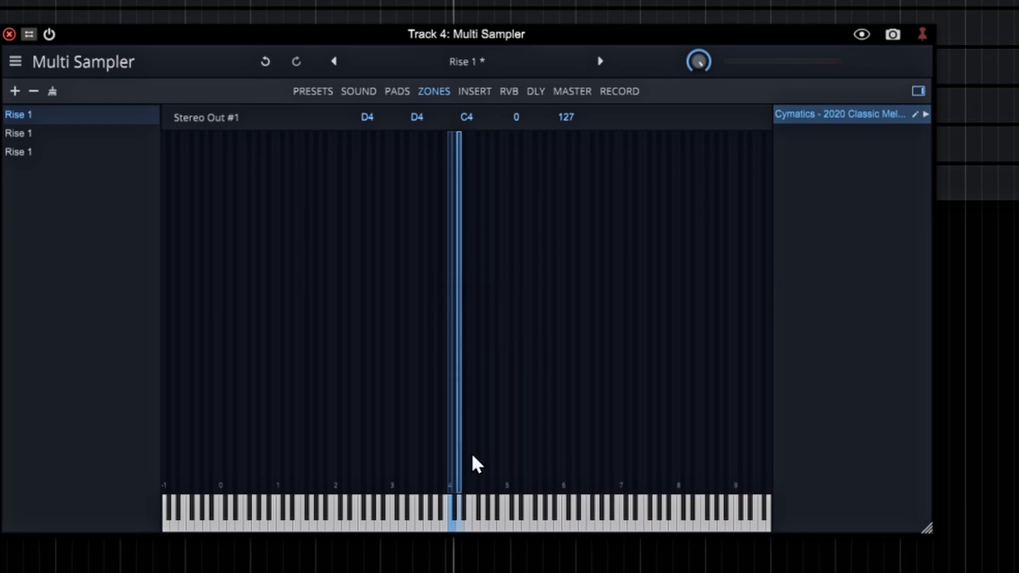
# Audition the mapped layers on the keyboard around C4 and D4, and view the insert effects page.
pyautogui.click(460, 525)
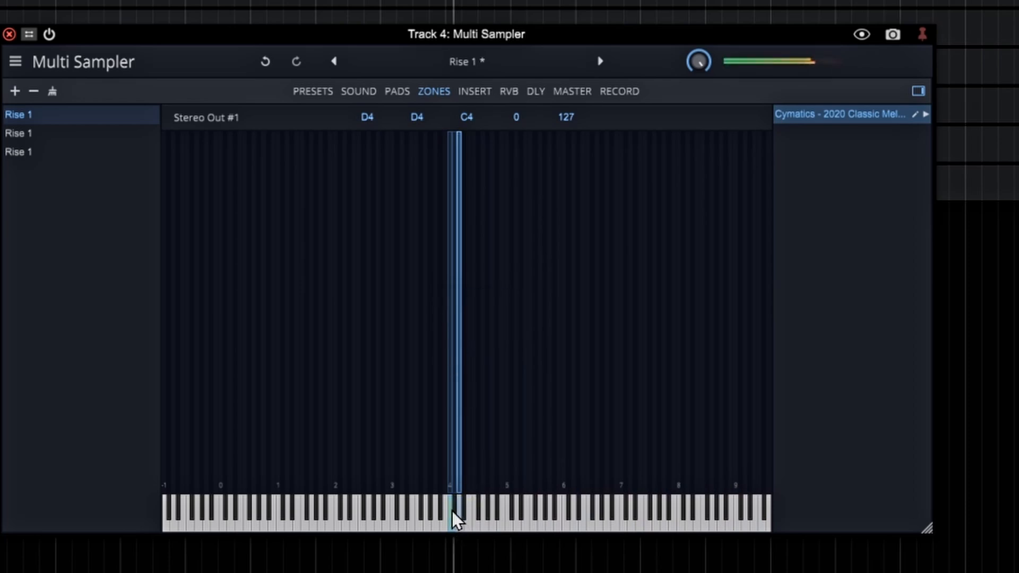
pyautogui.click(455, 510)
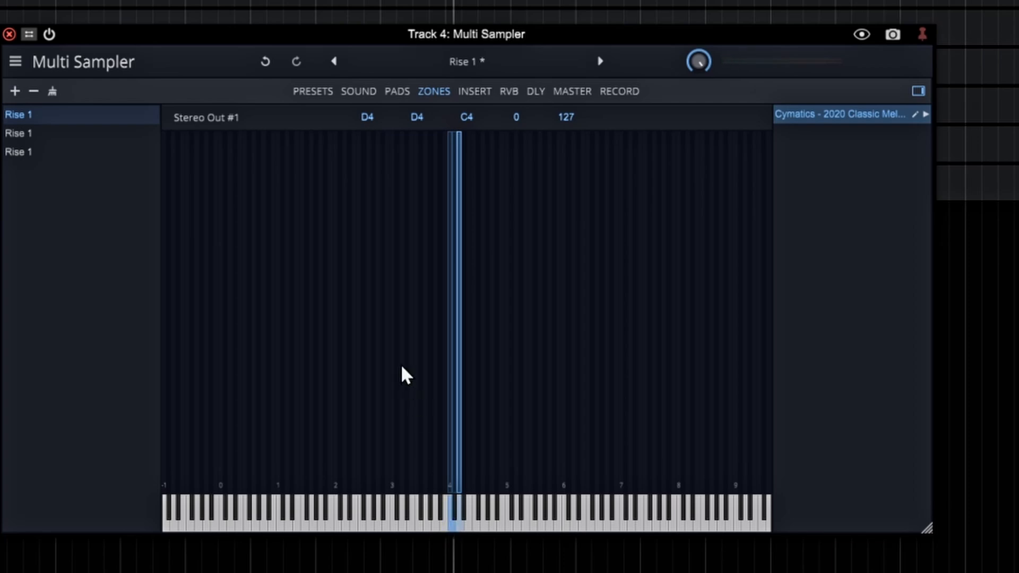
pyautogui.click(475, 90)
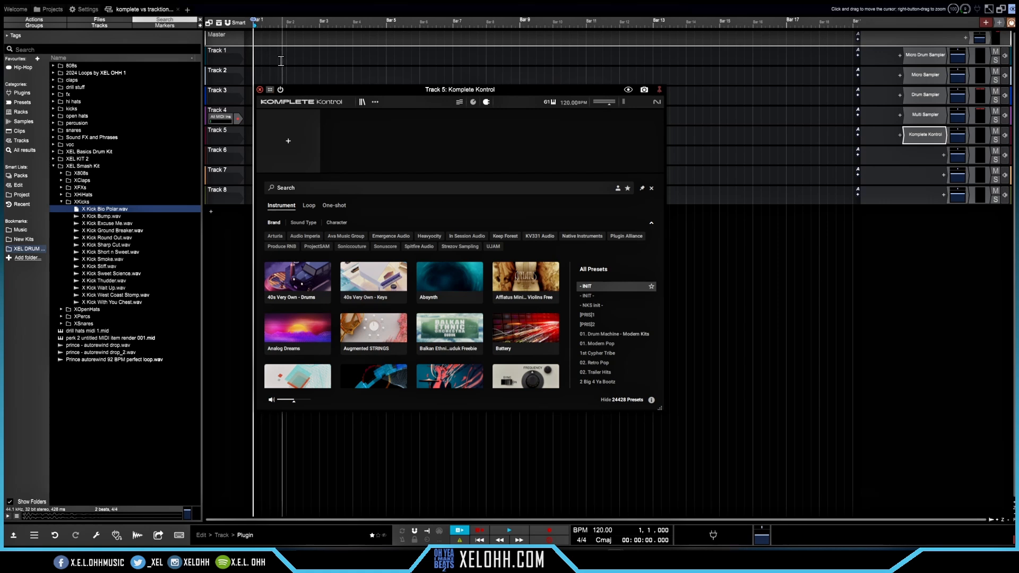
# Toggle the preset browser of Track 5's Komplete Kontrol plugin and leave it hidden.
pyautogui.click(362, 102)
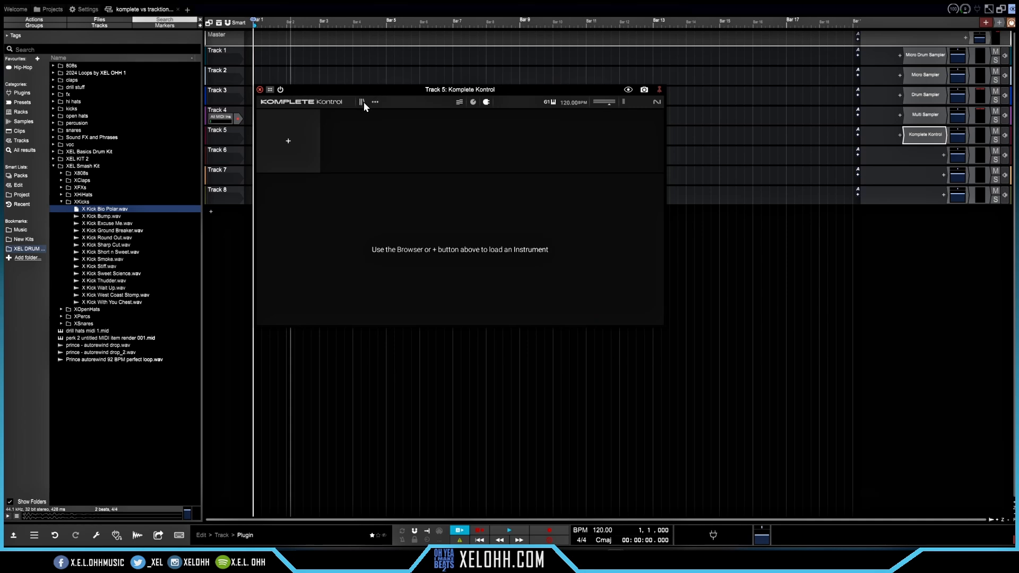
pyautogui.click(361, 103)
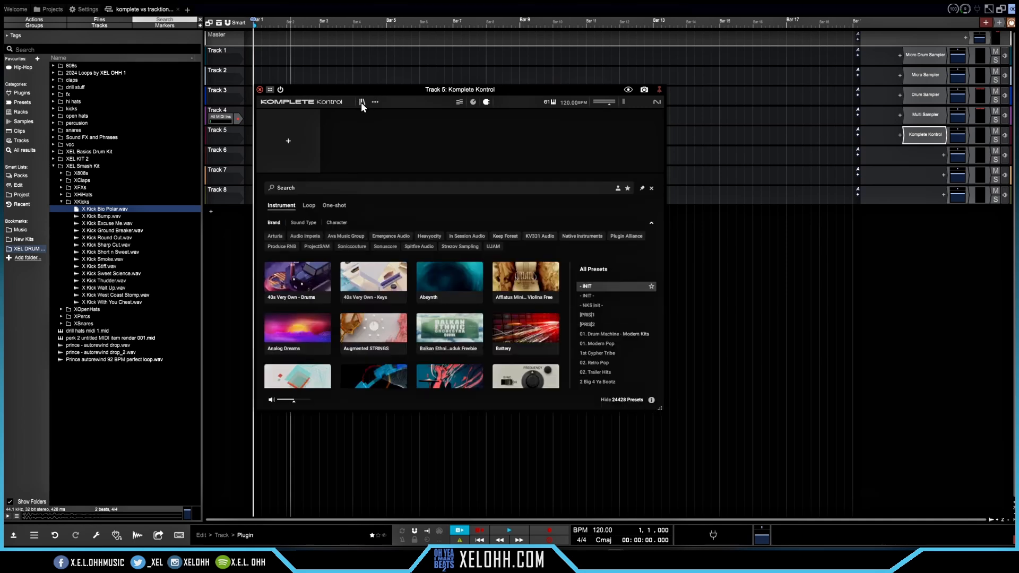
pyautogui.click(362, 103)
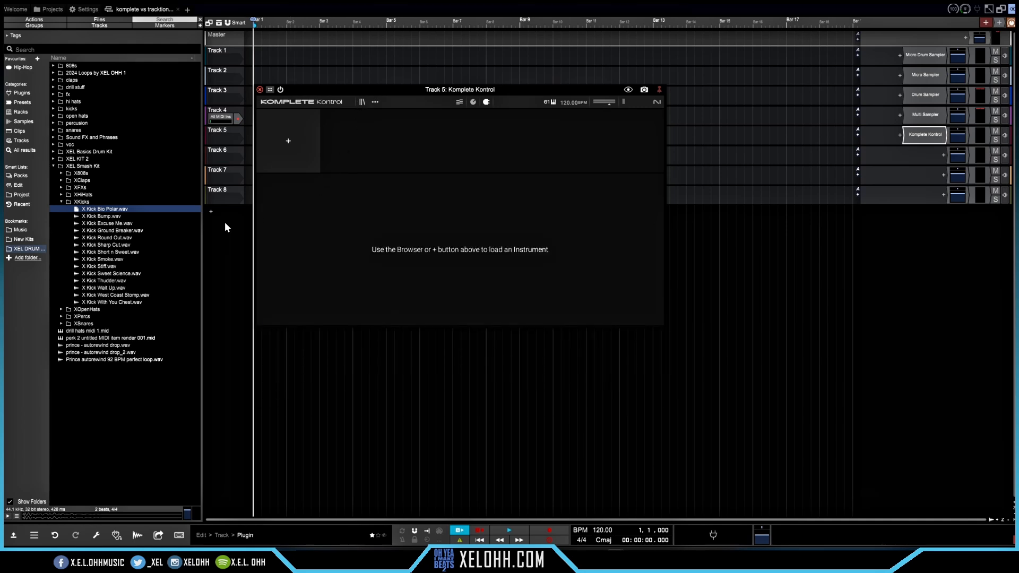
# Load X 808 hard tree C.wav from the XEL Smash Kit's X808s folder into Komplete Kontrol as a sampler instrument.
pyautogui.click(80, 173)
pyautogui.click(63, 174)
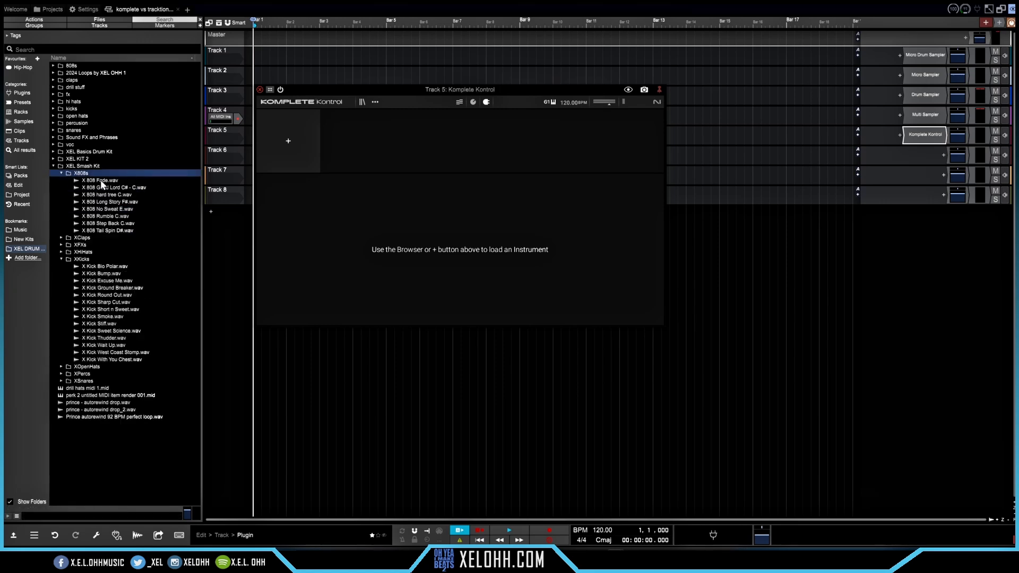
pyautogui.click(100, 194)
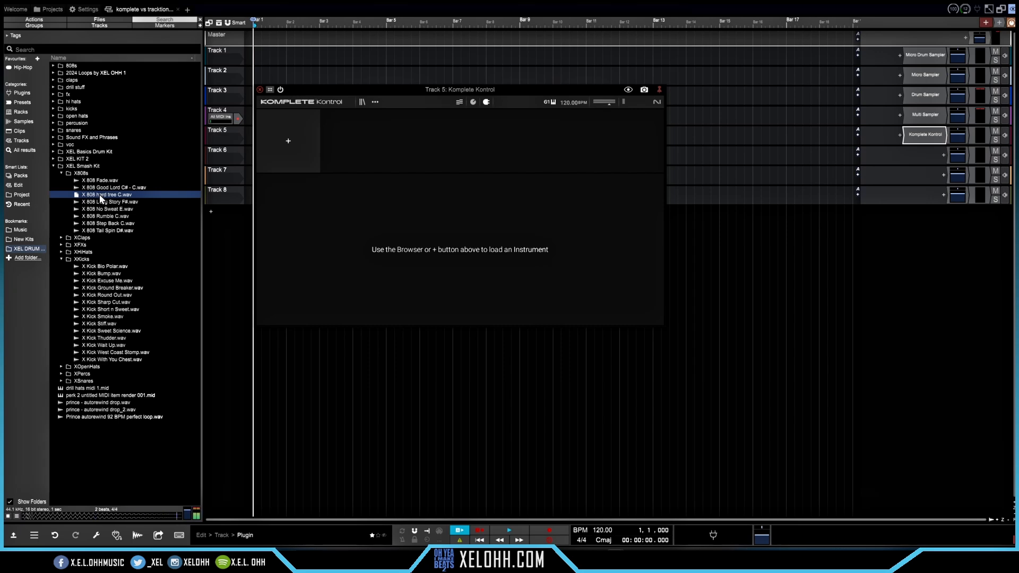
pyautogui.moveTo(100, 194); pyautogui.dragTo(475, 228)
pyautogui.moveTo(128, 194); pyautogui.dragTo(385, 216)
pyautogui.moveTo(78, 196); pyautogui.dragTo(318, 200)
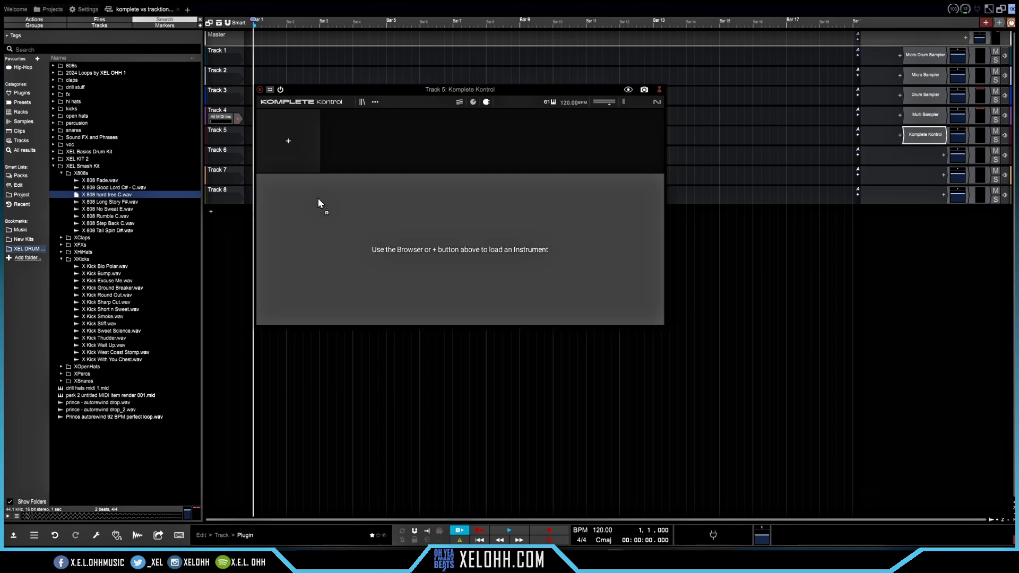
pyautogui.moveTo(394, 202); pyautogui.dragTo(394, 202)
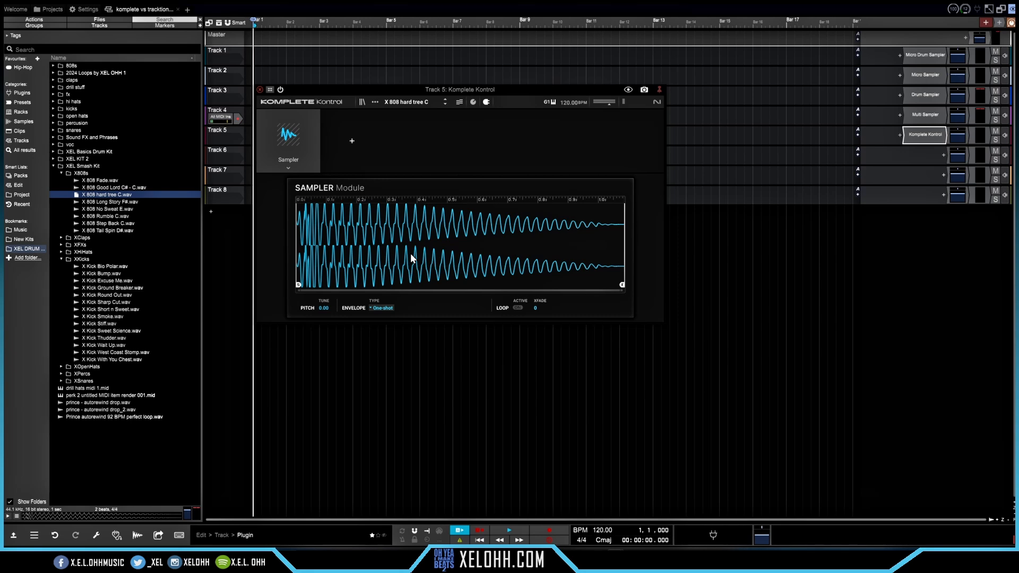
# Assign All MIDI Ins as Track 5's input and set the sampler's envelope type to ADSR.
pyautogui.click(218, 139)
pyautogui.click(234, 270)
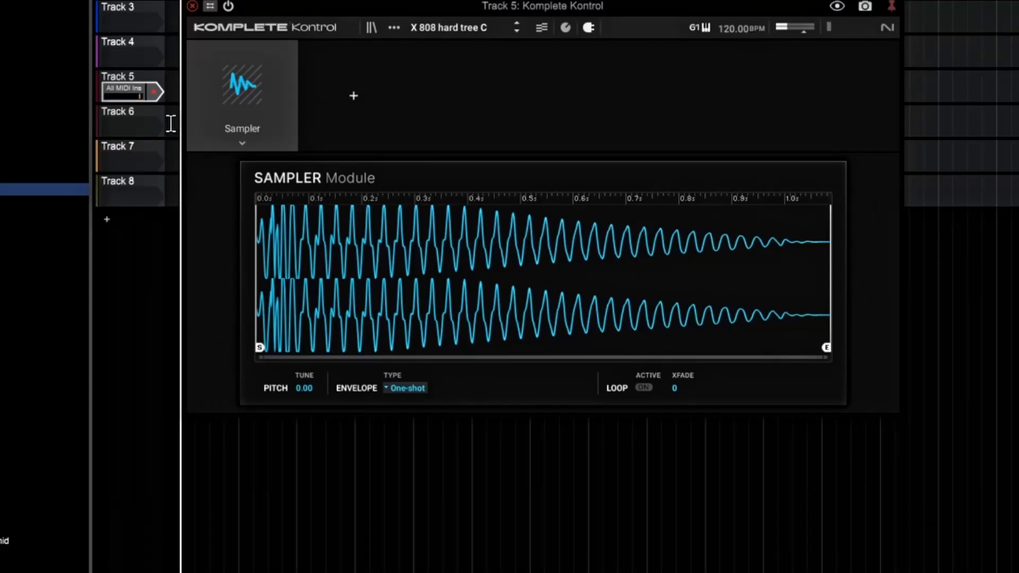
pyautogui.click(385, 388)
pyautogui.click(414, 365)
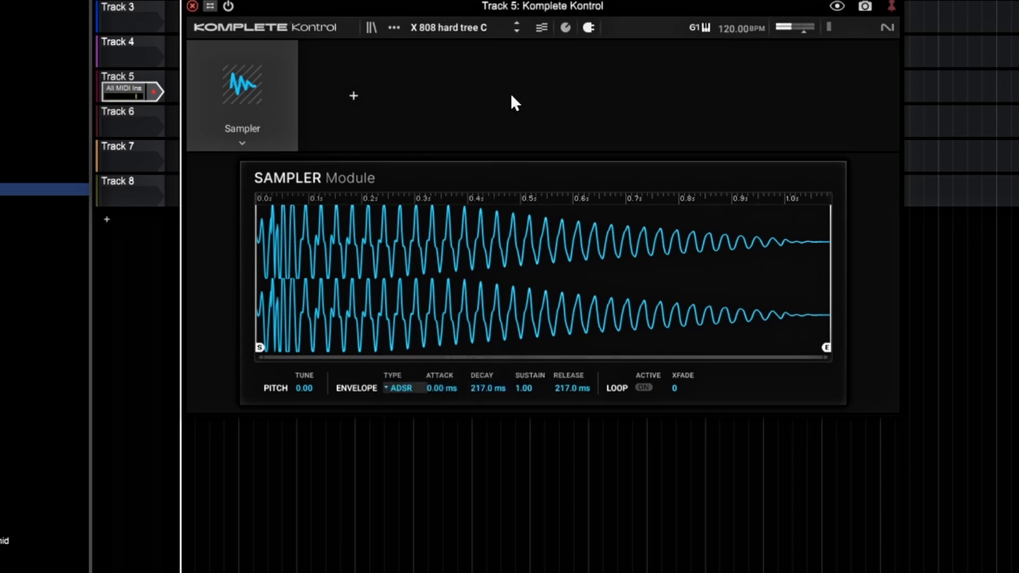
# Set the sampler's polyphony to Legato in the voice settings and raise the glide amount slightly.
pyautogui.click(565, 28)
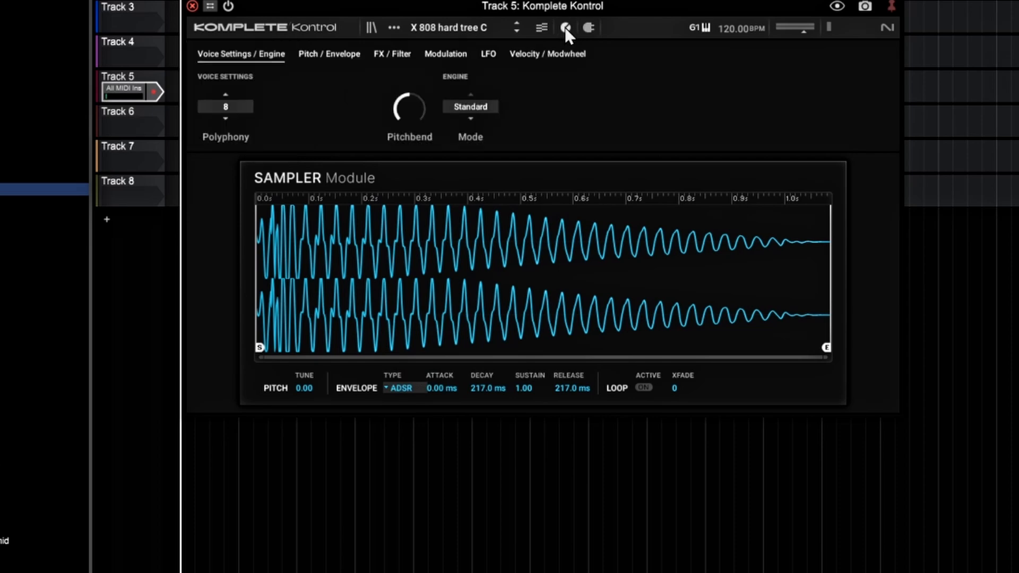
pyautogui.click(225, 93)
pyautogui.click(225, 93)
pyautogui.click(225, 93)
pyautogui.click(225, 93)
pyautogui.click(225, 93)
pyautogui.click(228, 94)
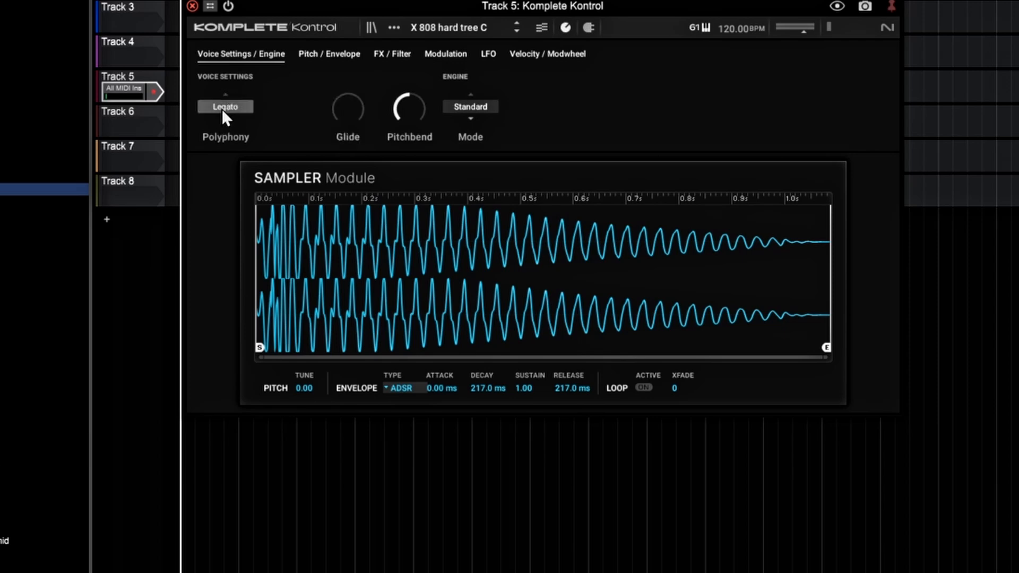
pyautogui.click(219, 107)
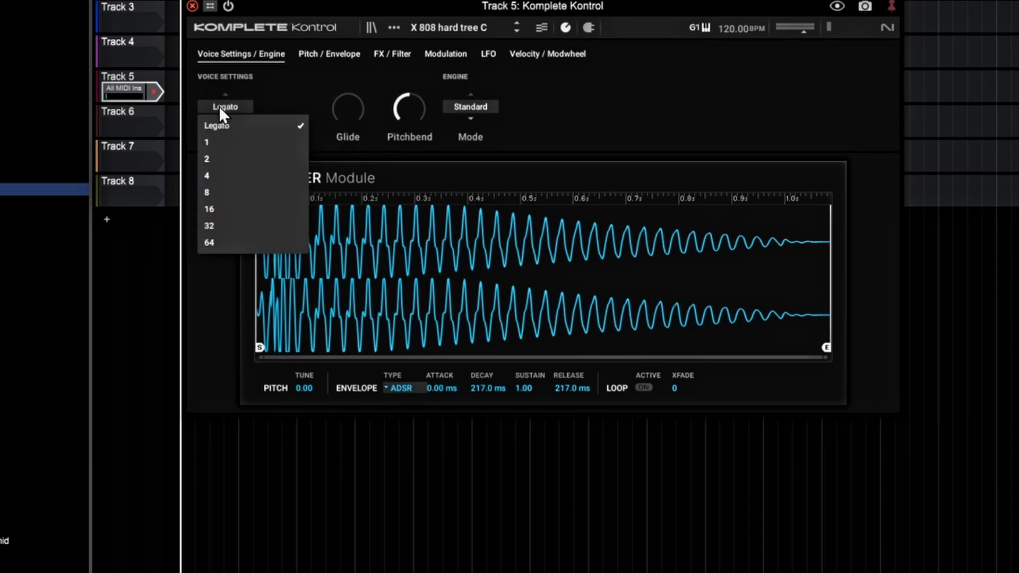
pyautogui.click(223, 126)
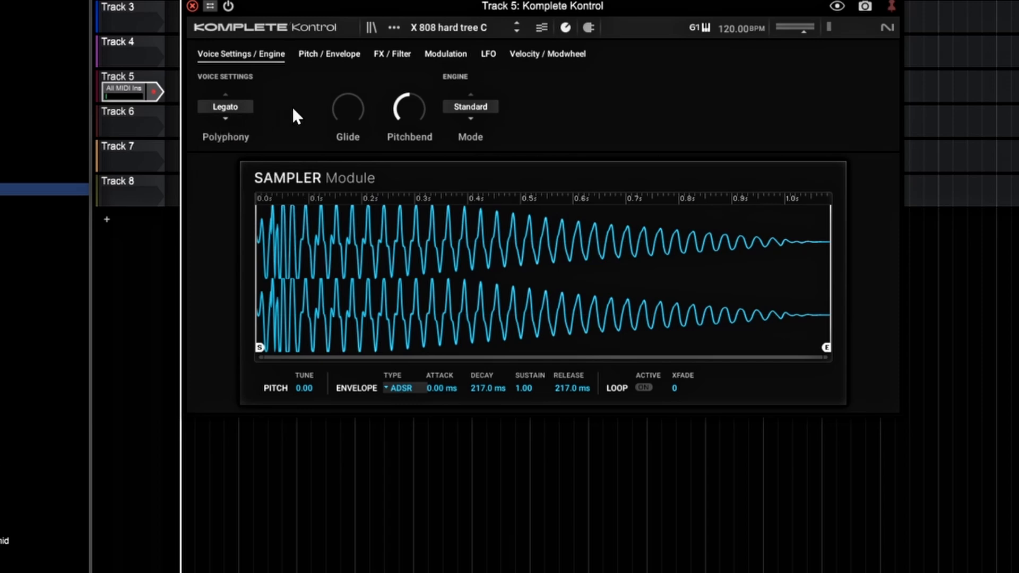
pyautogui.moveTo(352, 114); pyautogui.dragTo(352, 103)
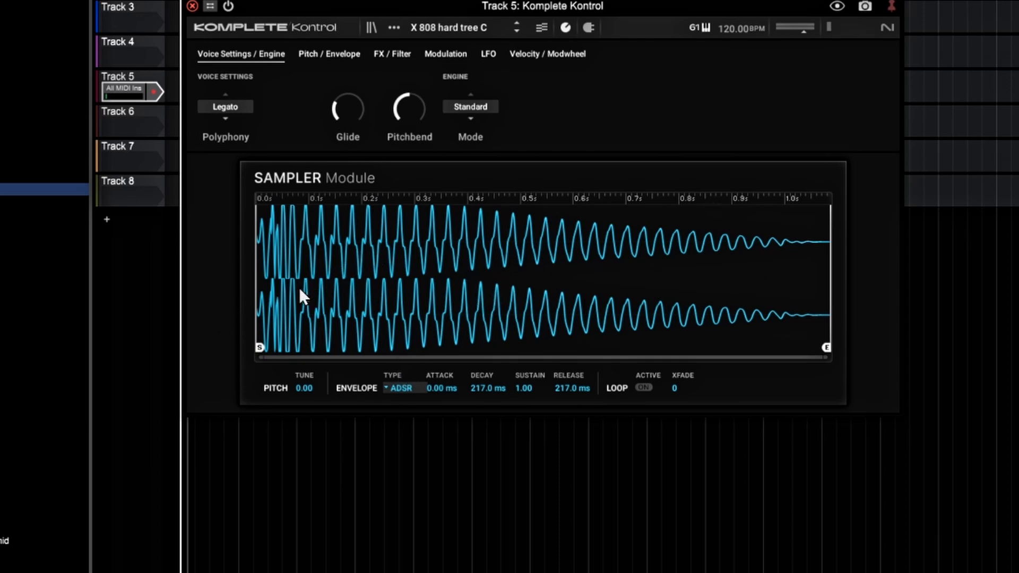
# Try out the 808 sample's start and end markers and activate its loop.
pyautogui.moveTo(259, 348)
pyautogui.mouseDown()
pyautogui.moveTo(342, 347)
pyautogui.moveTo(249, 352)
pyautogui.mouseUp()
pyautogui.moveTo(826, 348)
pyautogui.mouseDown()
pyautogui.moveTo(622, 348)
pyautogui.moveTo(827, 348)
pyautogui.mouseUp()
pyautogui.click(645, 387)
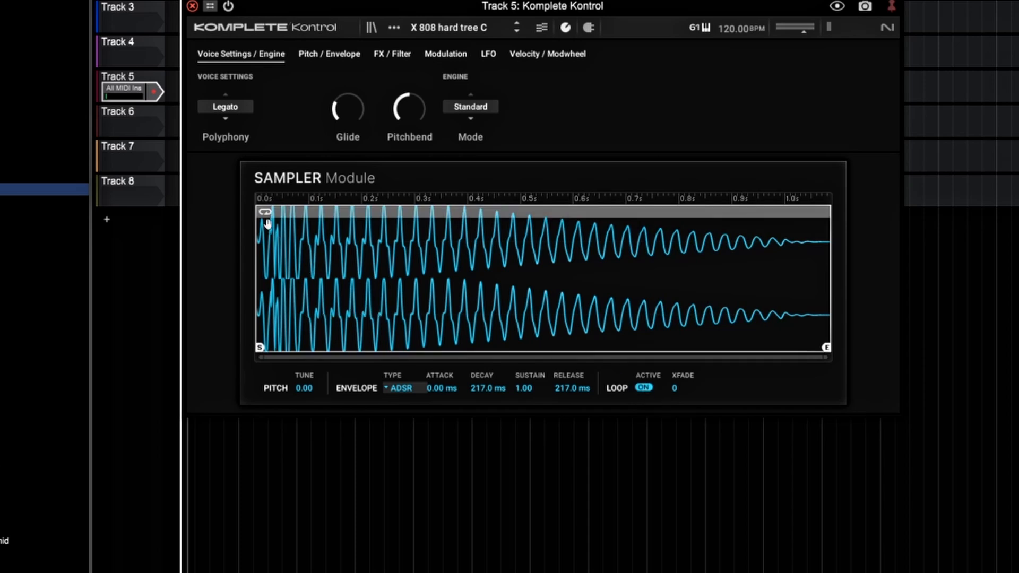